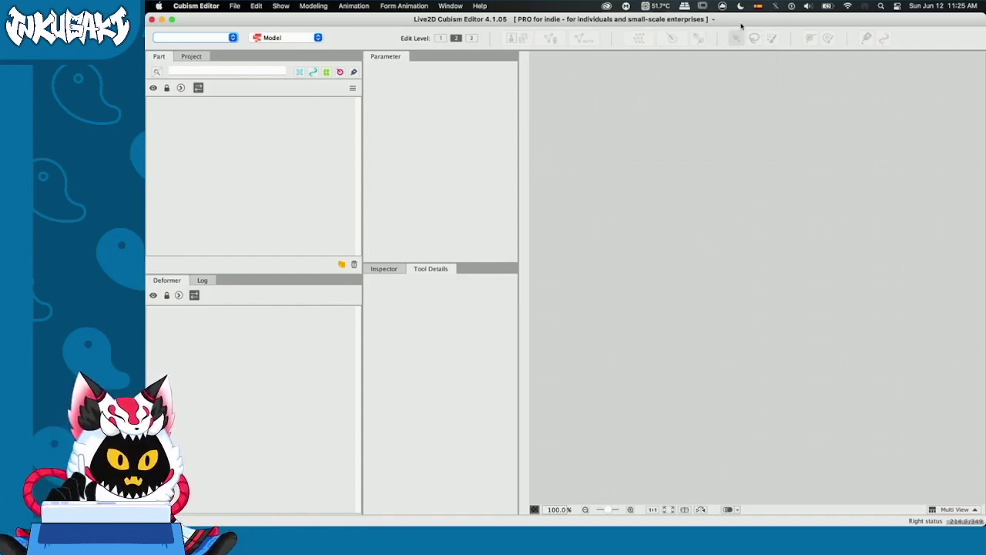
Import Vt_Model_Ready.psd as a new model at the recommended 1/4 preview resolution
drag(741, 27, 738, 105)
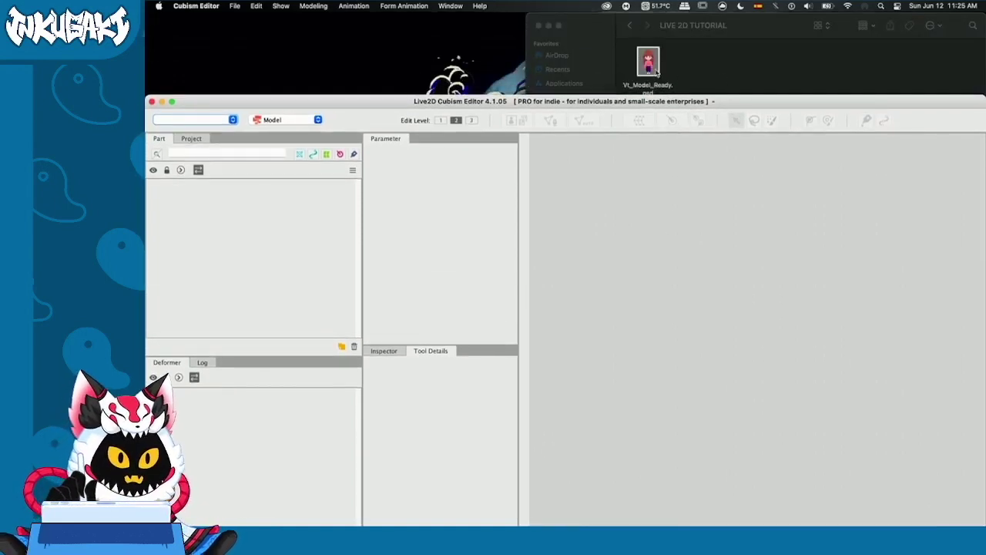
drag(655, 71, 688, 405)
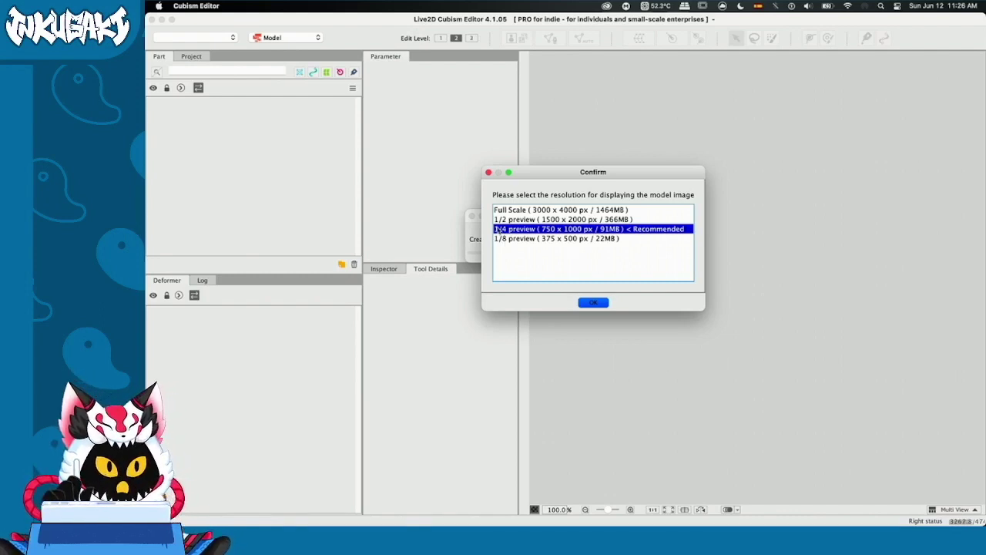
click(591, 303)
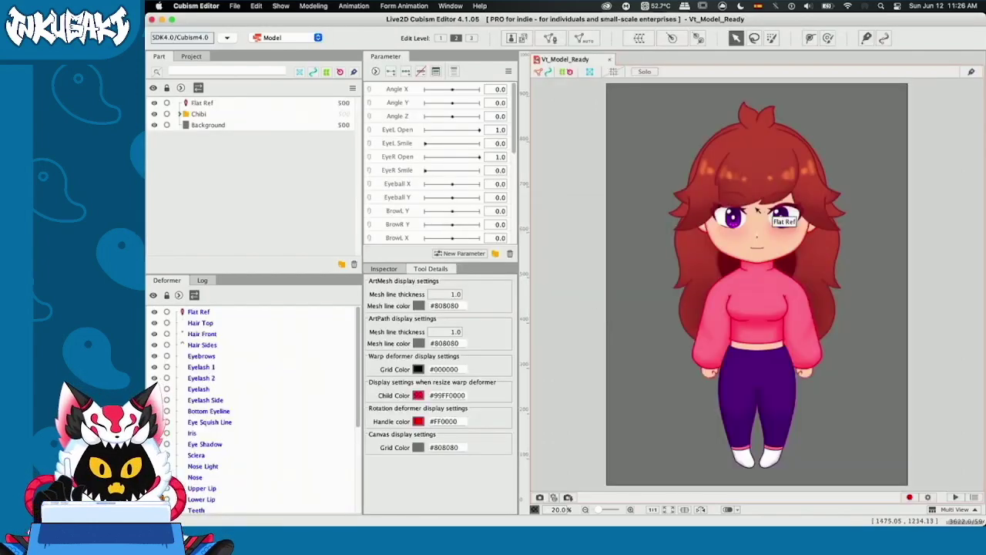
Change Display Quality (Display of Model Image) from 1/4 to 1/2, checking detail on the eye
click(772, 215)
scroll(734, 208, up, 5)
scroll(734, 208, up, 4)
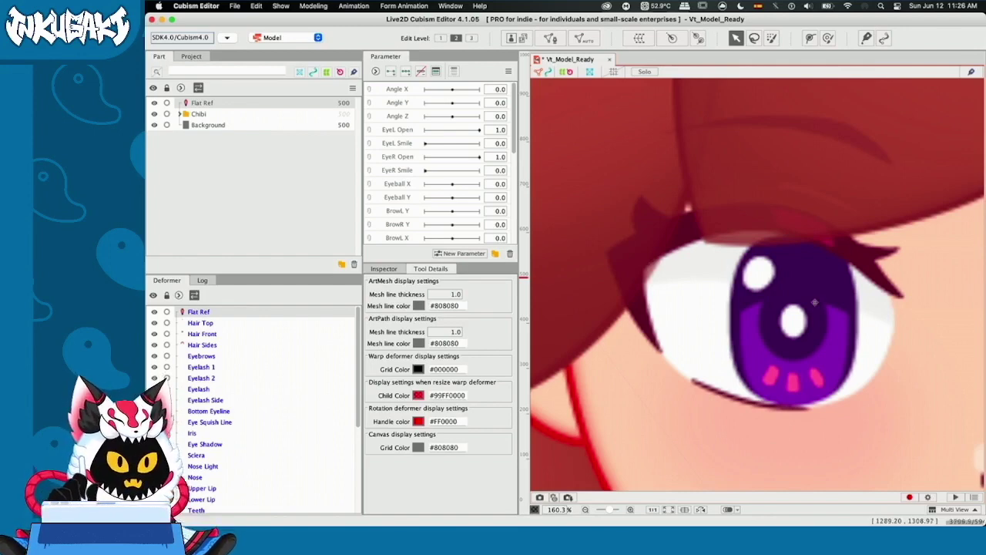
click(281, 6)
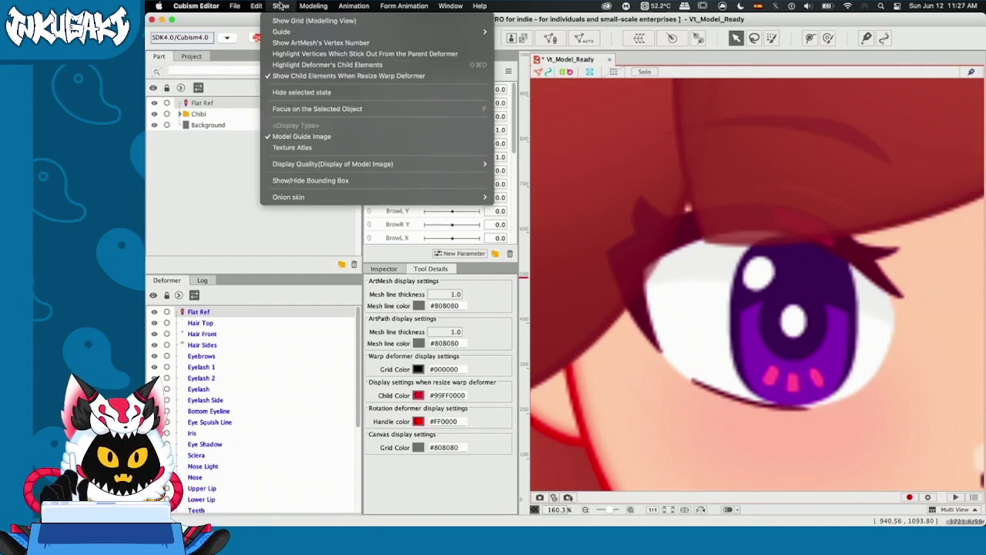
mouse_move(295, 164)
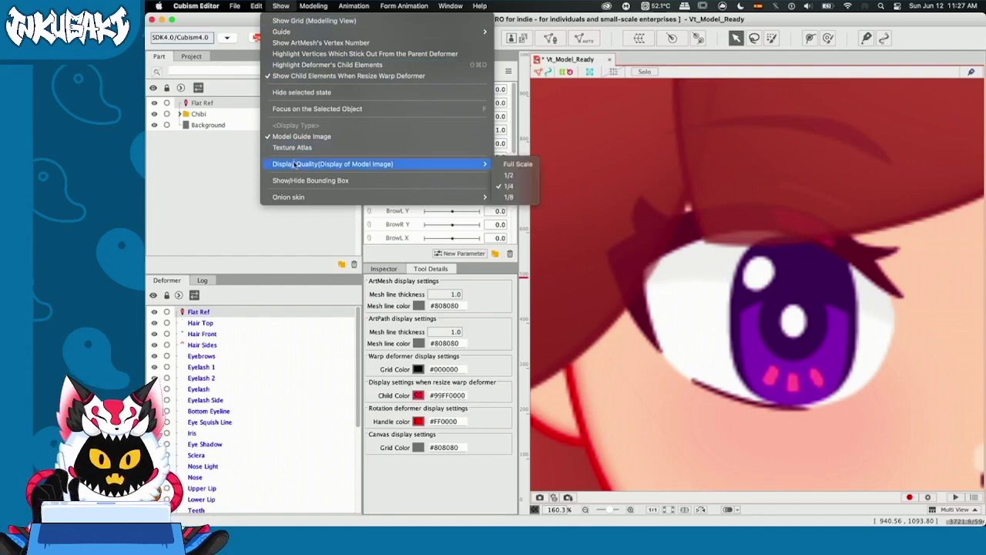
click(508, 176)
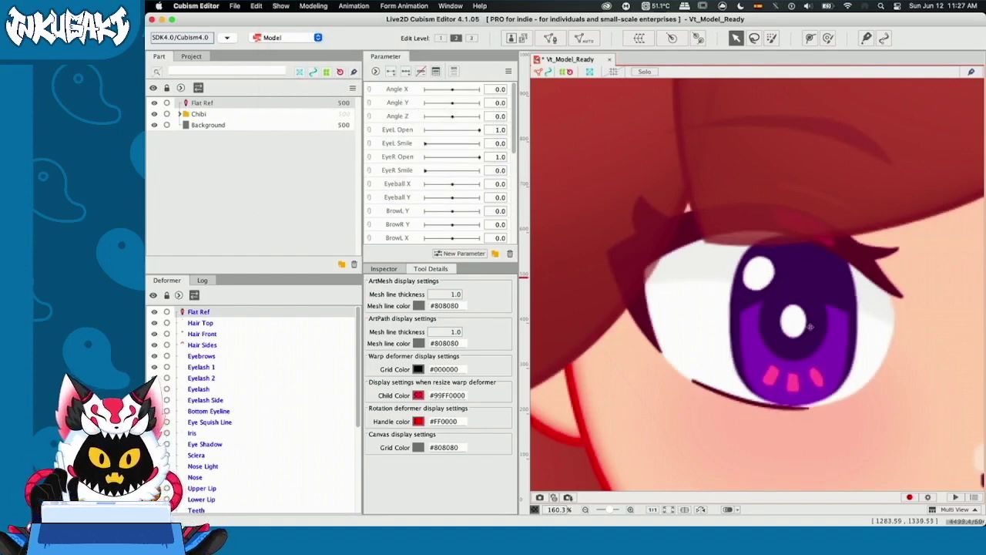
scroll(810, 326, down, 10)
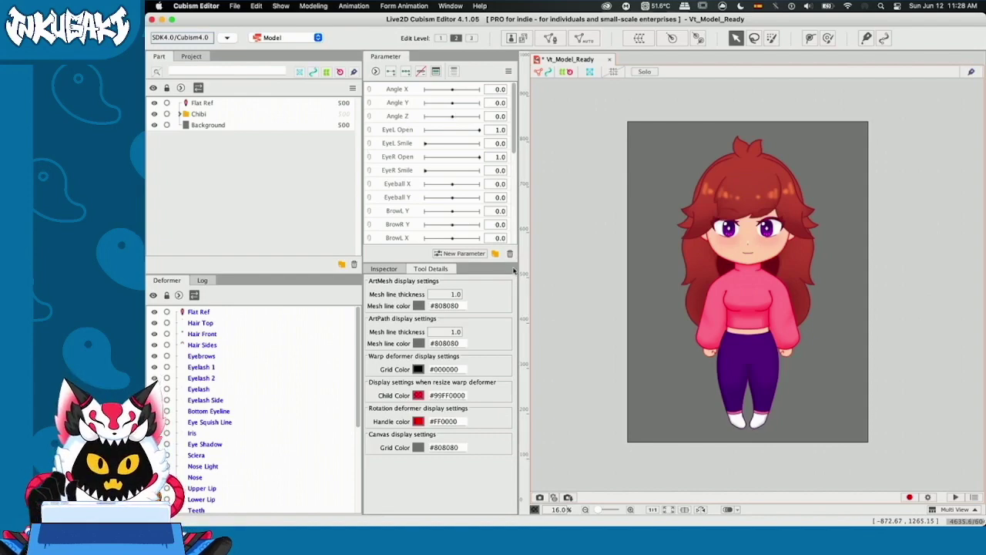
Widen the parameter and inspector panels and expand Chibi > Head > Hair to select Hair Top
drag(520, 267, 578, 268)
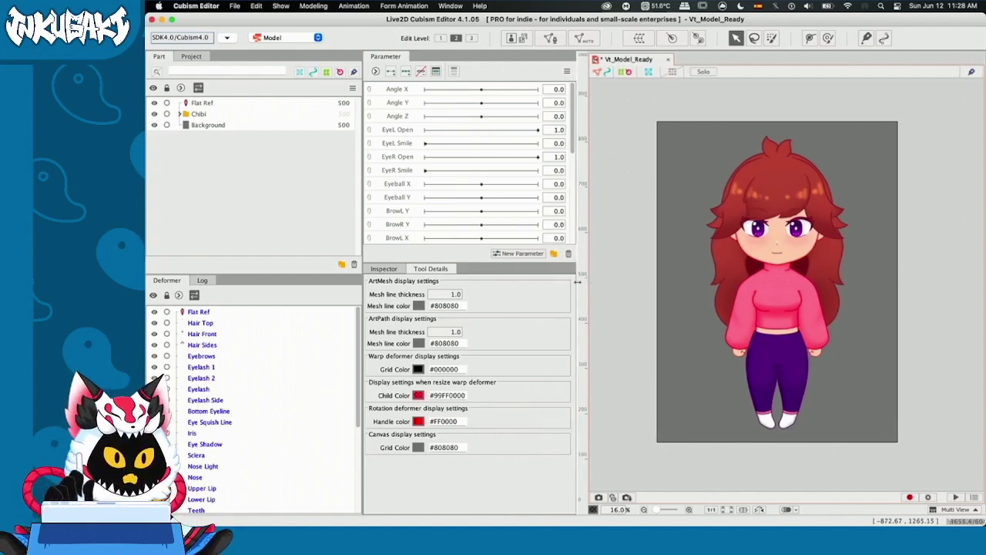
drag(363, 216, 376, 215)
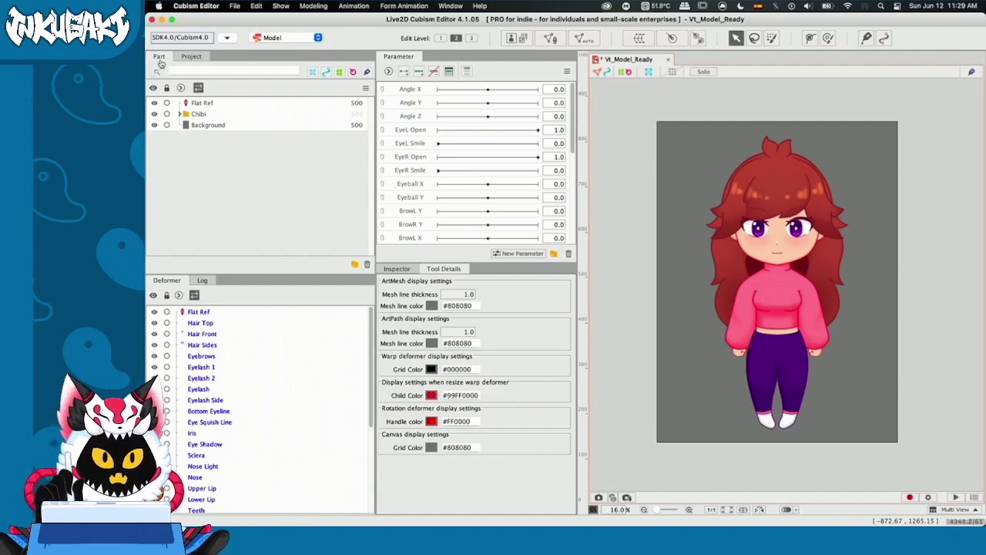
click(179, 114)
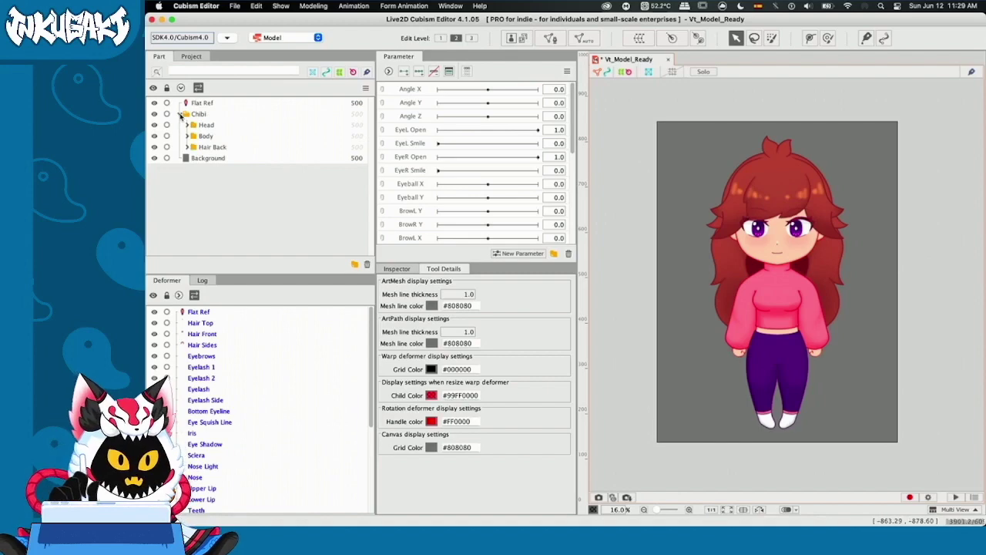
click(186, 125)
click(213, 146)
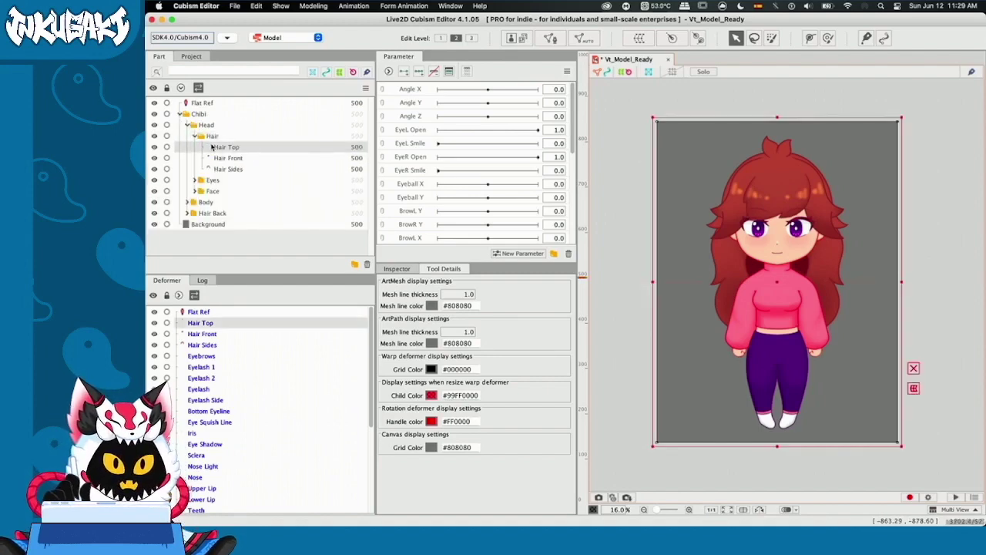
Toggle Flat Ref off and back on, collapse the Hair, Head and Chibi folders, and test the head angle
click(154, 103)
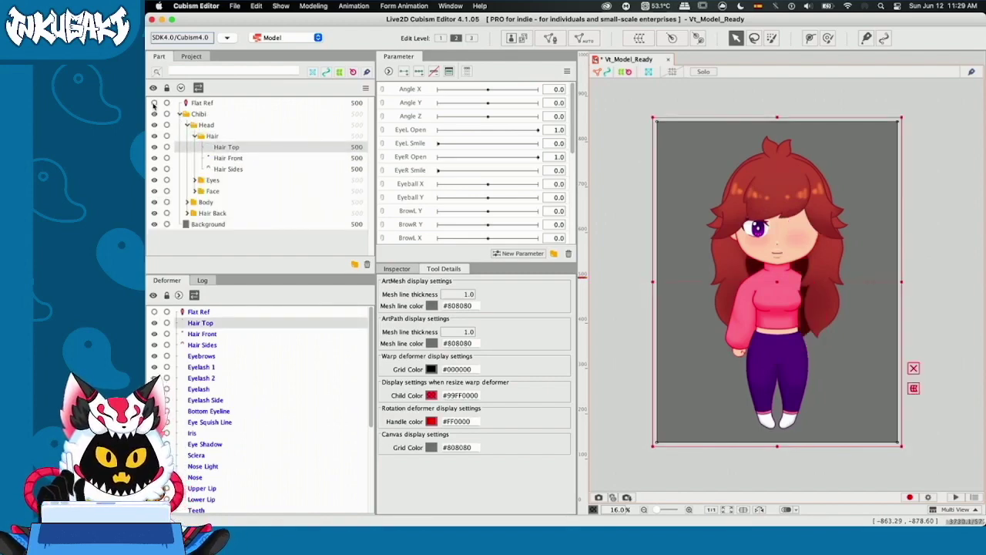
click(154, 104)
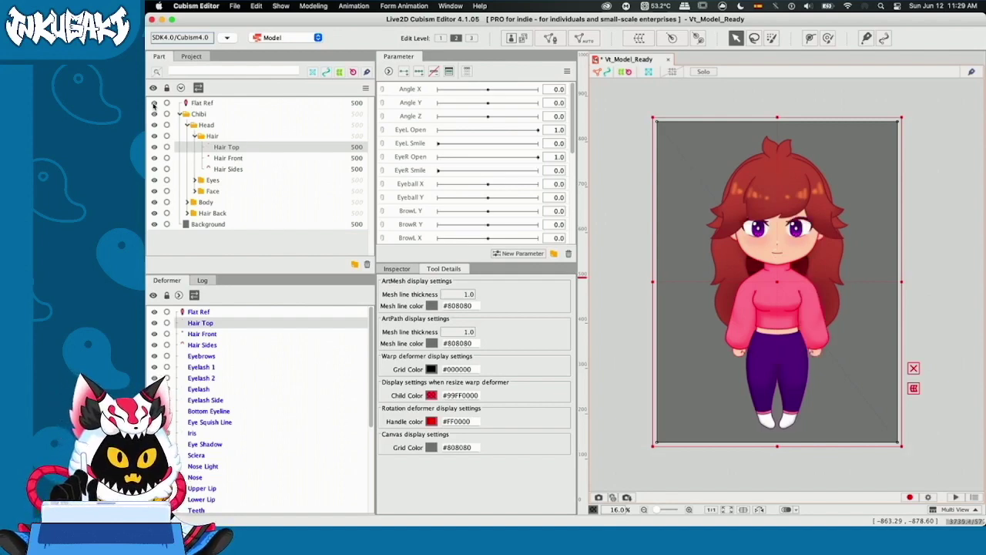
click(194, 137)
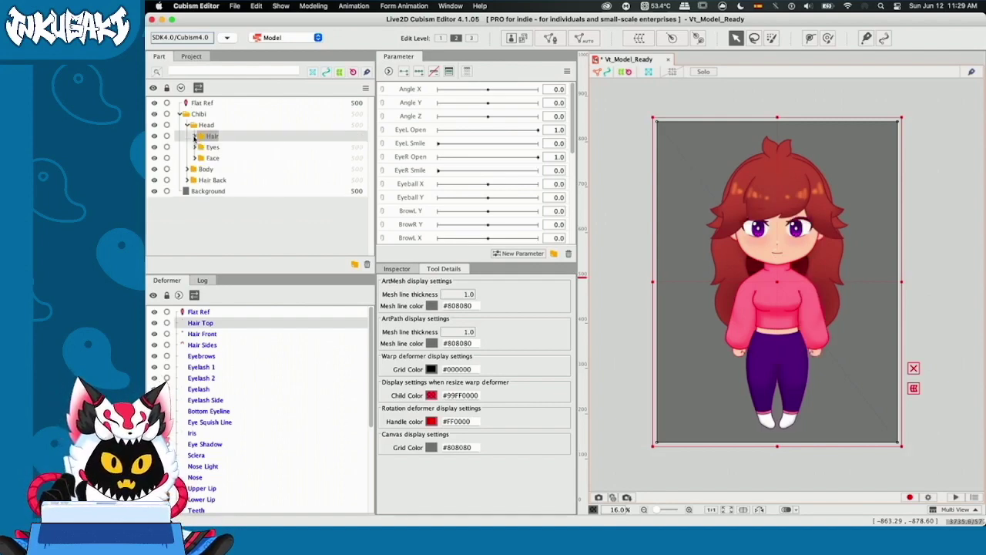
click(187, 125)
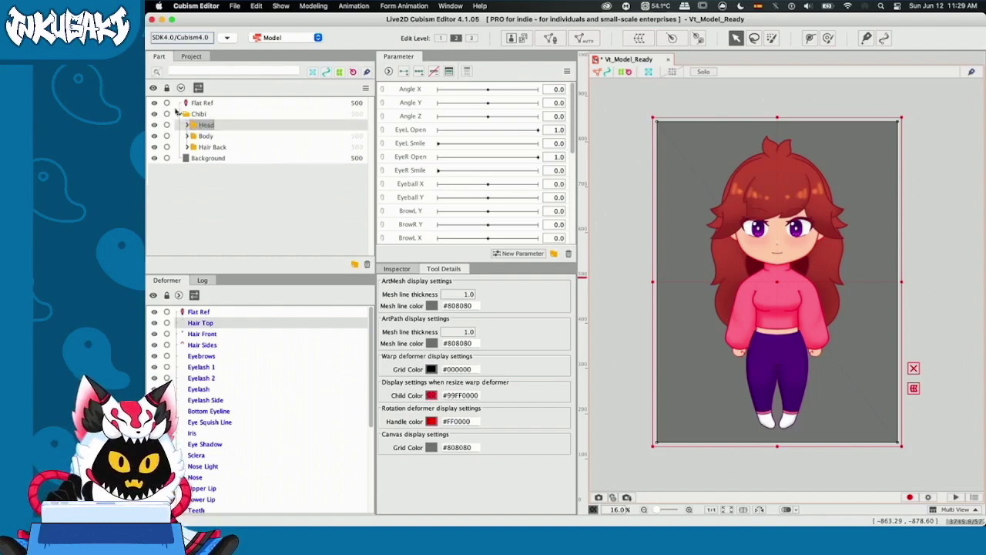
click(179, 114)
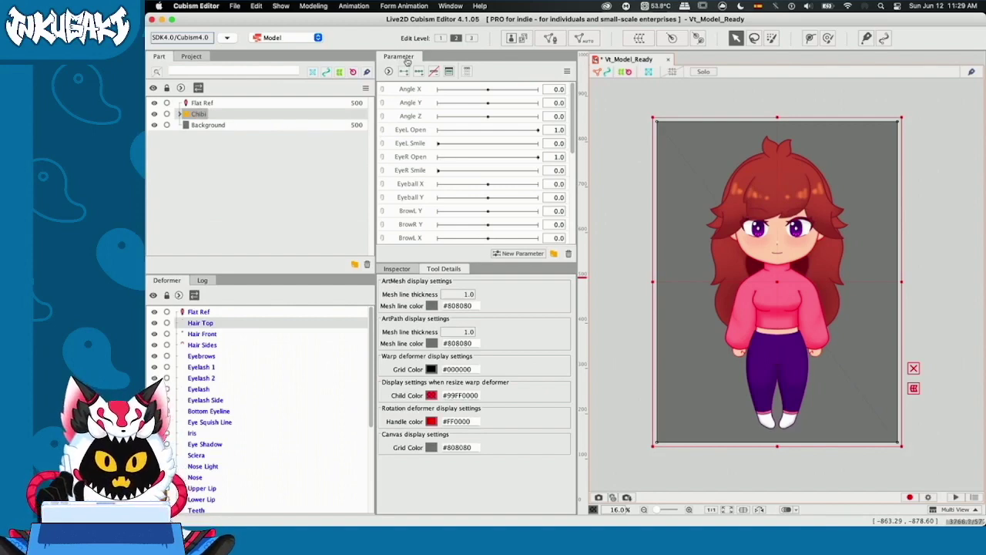
drag(488, 90, 488, 123)
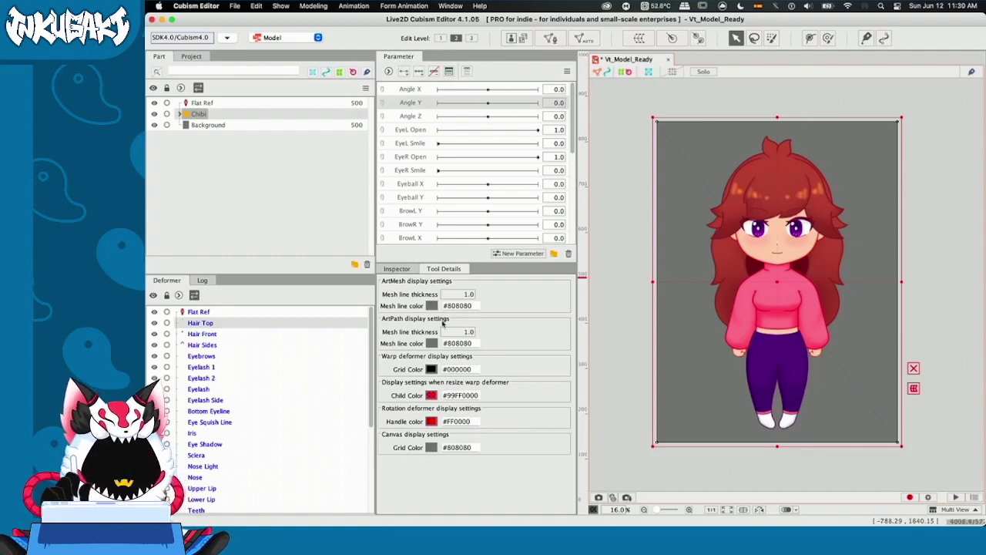
Pick the brush selection tool, comparing Tool Details with the Hair Top mesh's Inspector properties
click(406, 269)
click(428, 269)
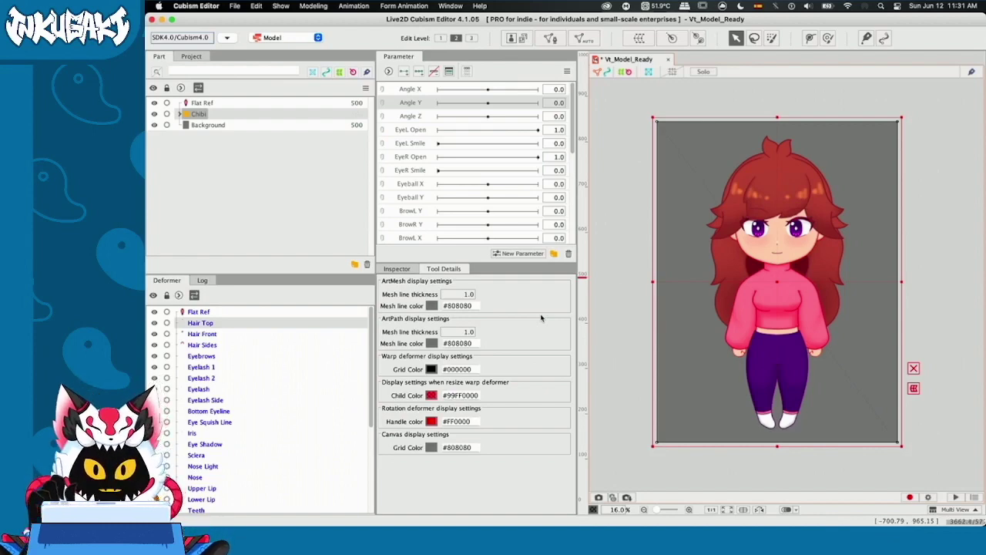
click(770, 40)
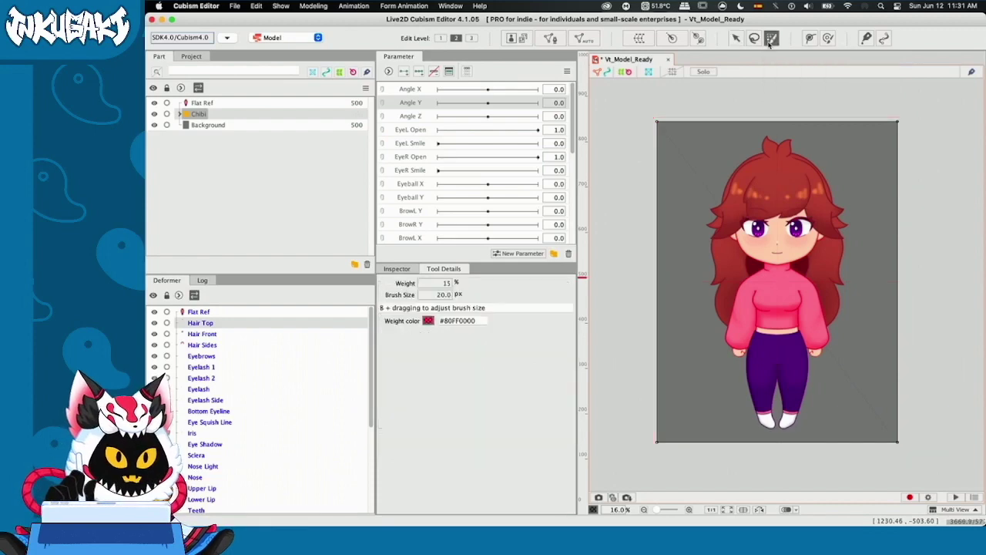
click(395, 269)
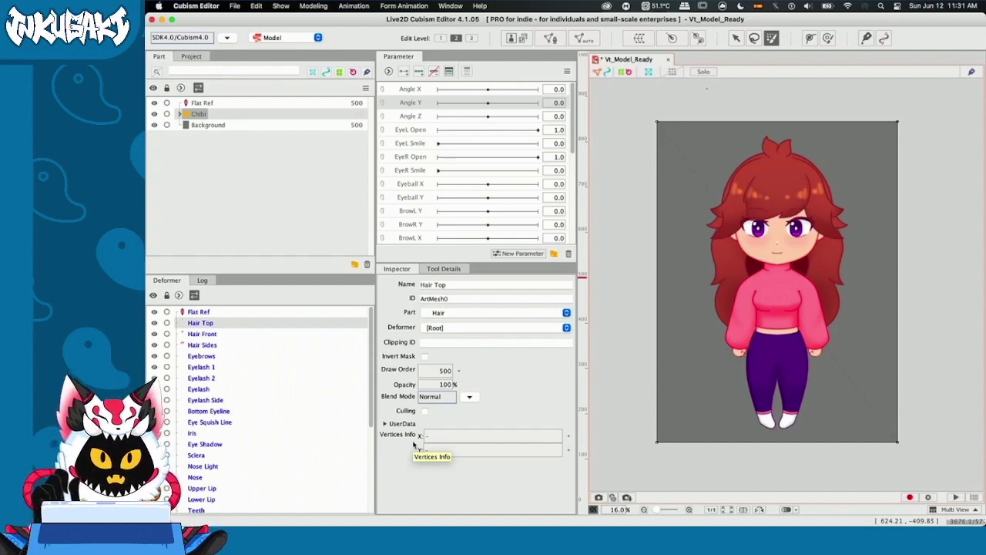
Expand Chibi > Head > Hair and select the Hair Front mesh
click(180, 114)
click(187, 125)
click(194, 136)
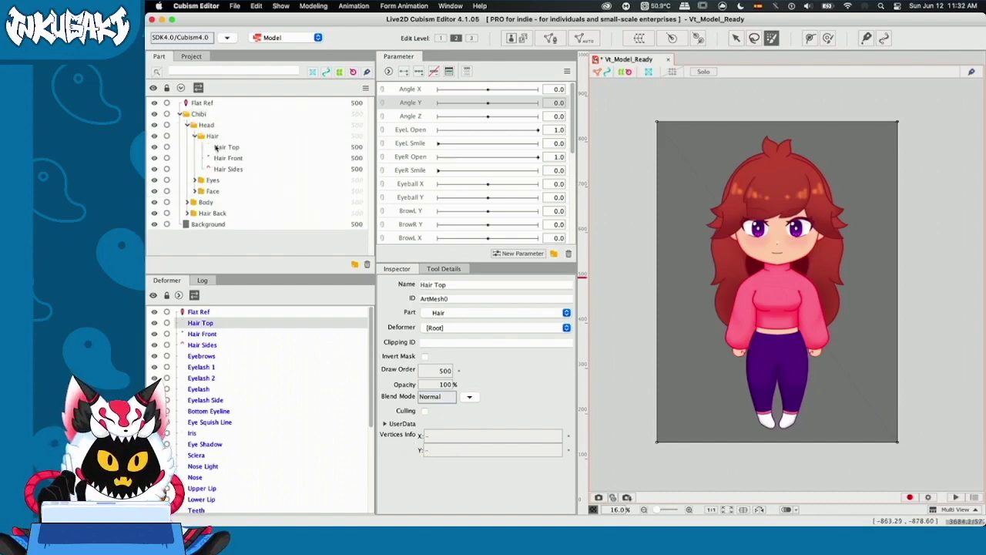
click(229, 158)
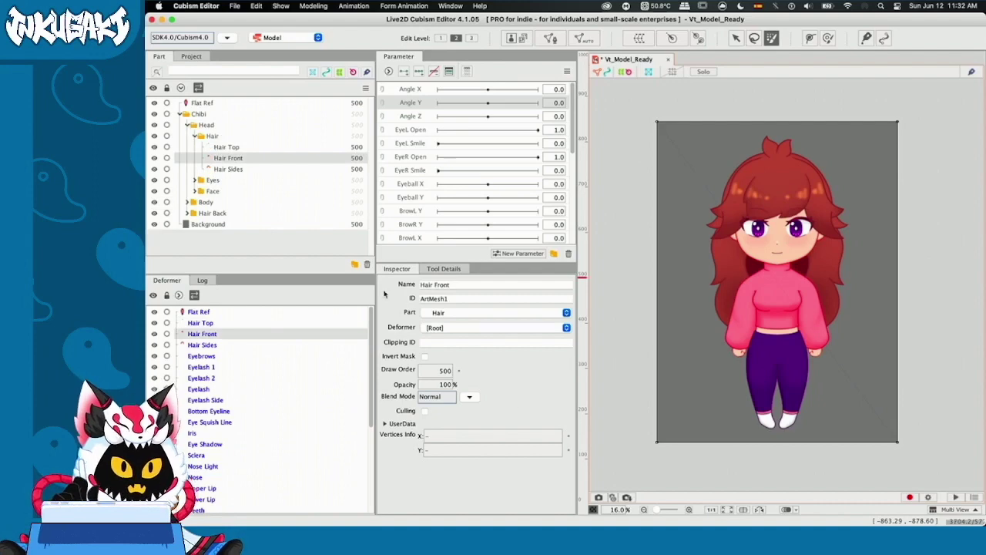
Review Hair Front's name and ArtMesh1 ID fields, then select the Hair folder
triple_click(462, 285)
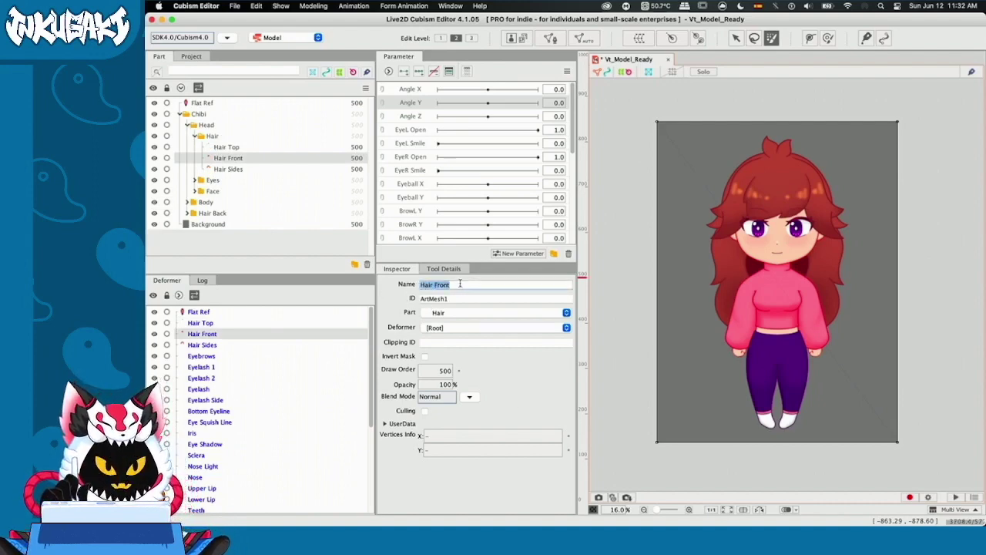
click(460, 284)
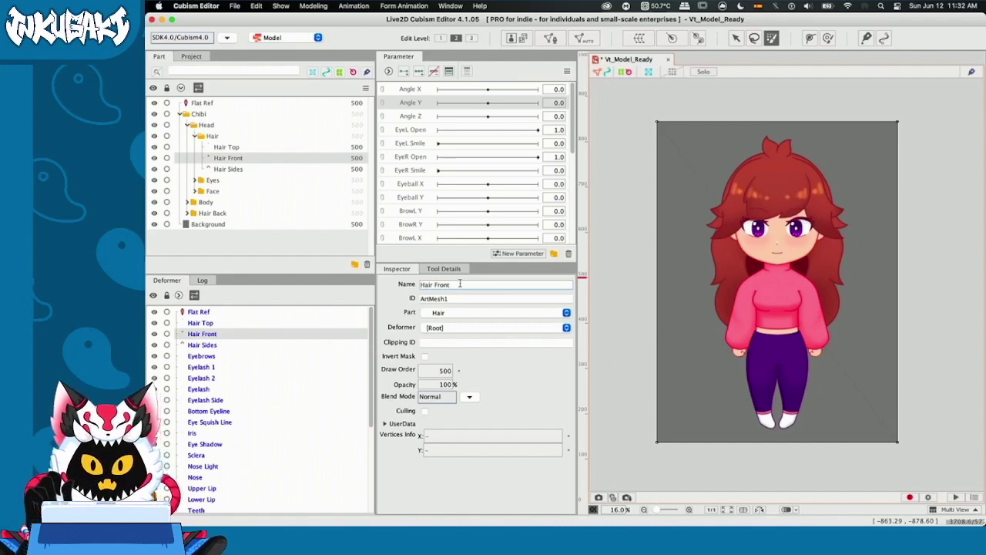
triple_click(460, 299)
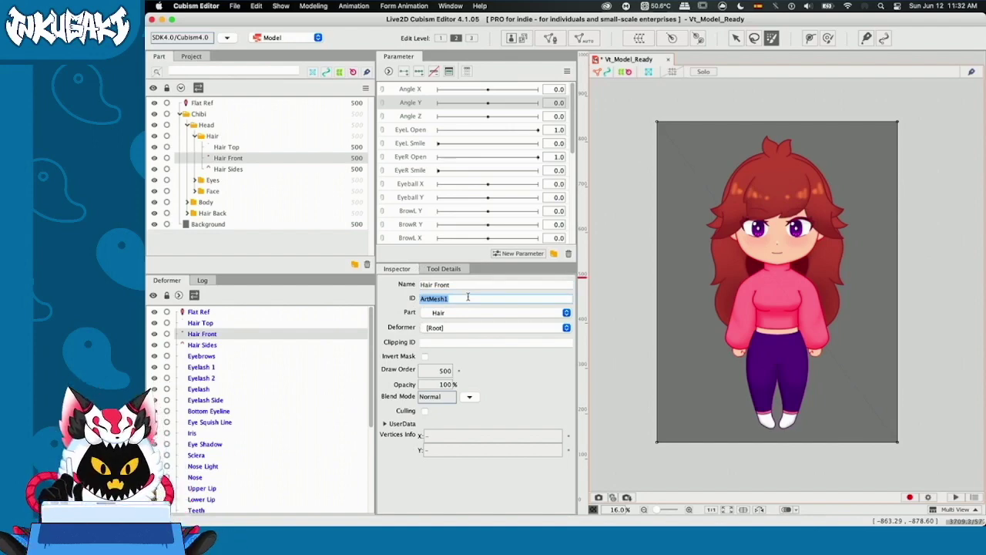
key(Return)
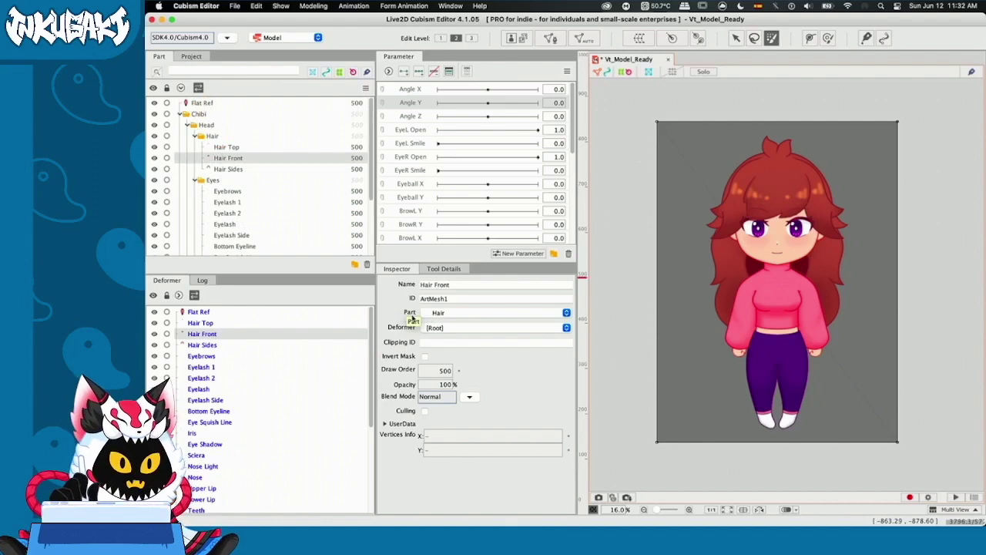
drag(421, 285, 457, 286)
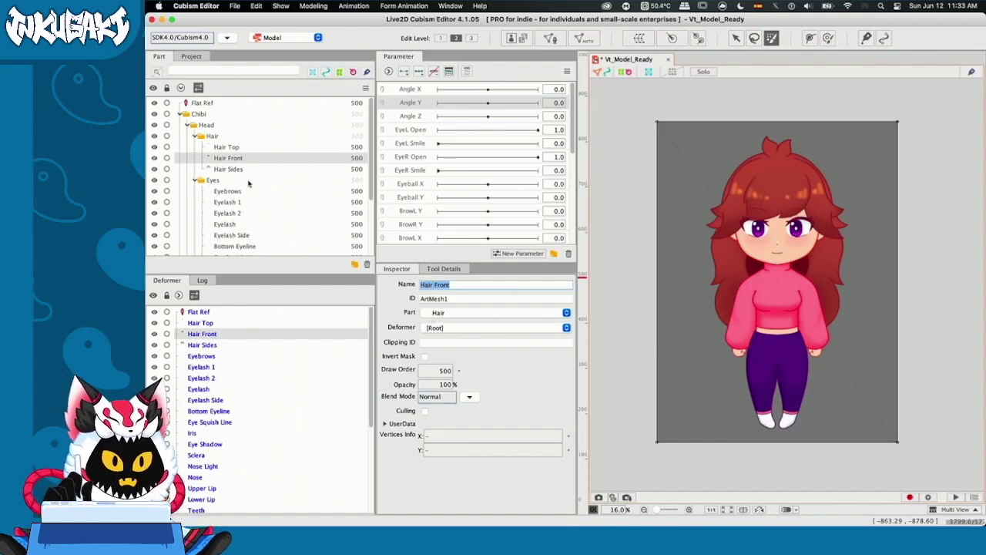
click(202, 136)
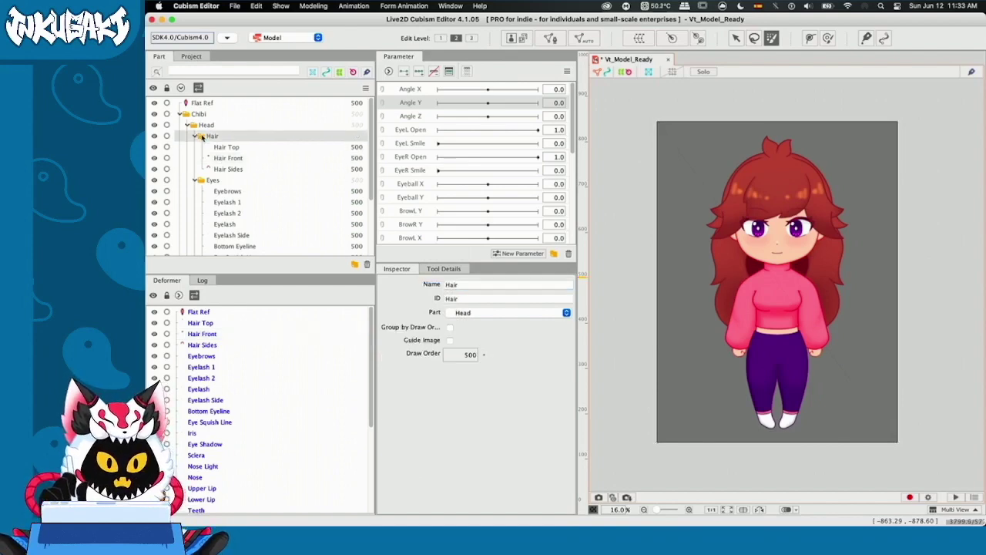
key(ctrl+z)
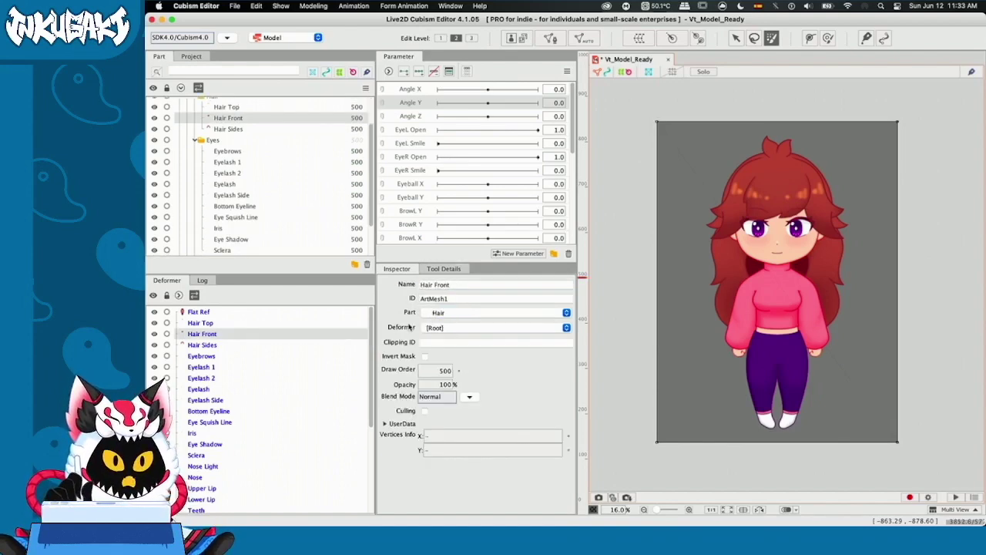
click(436, 328)
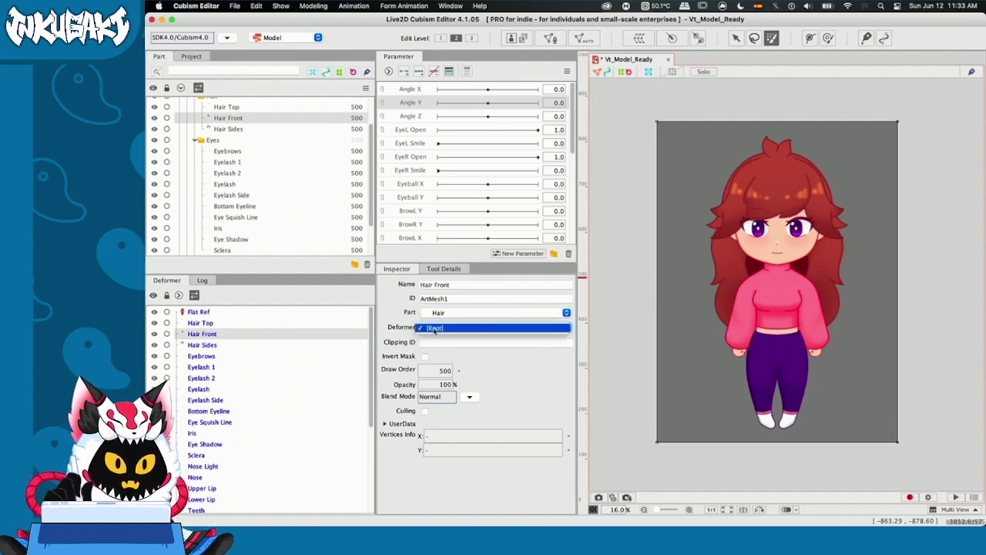
click(436, 328)
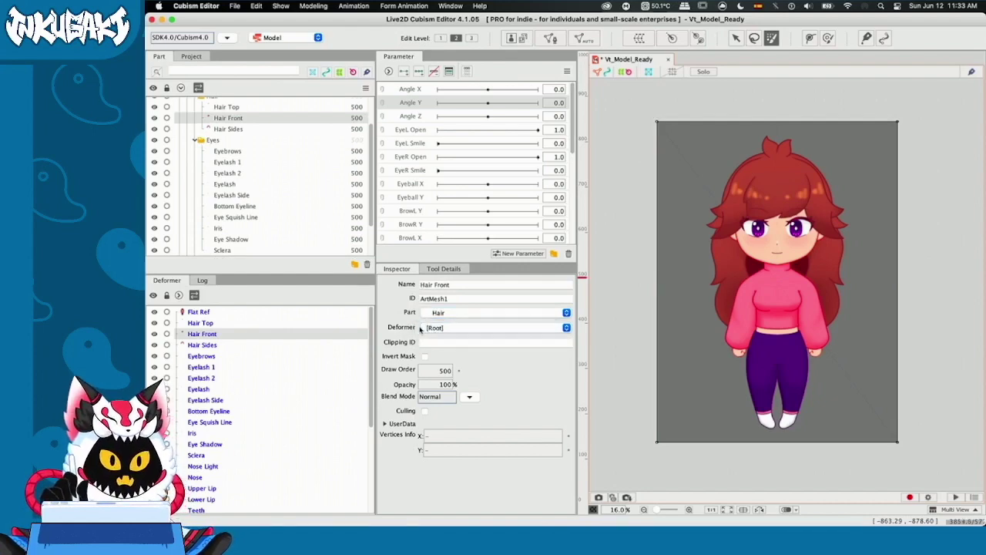
click(429, 342)
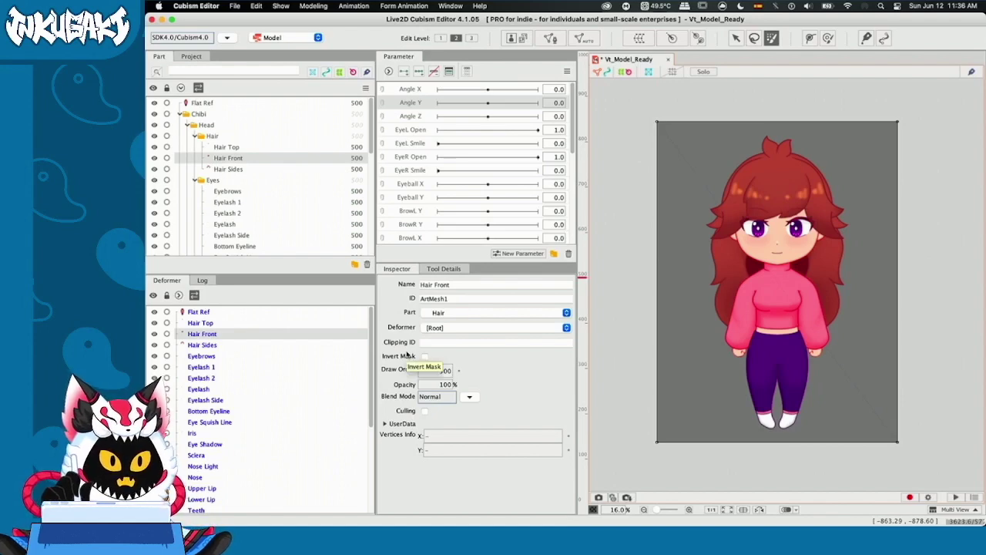
click(222, 203)
click(224, 214)
click(224, 245)
click(224, 236)
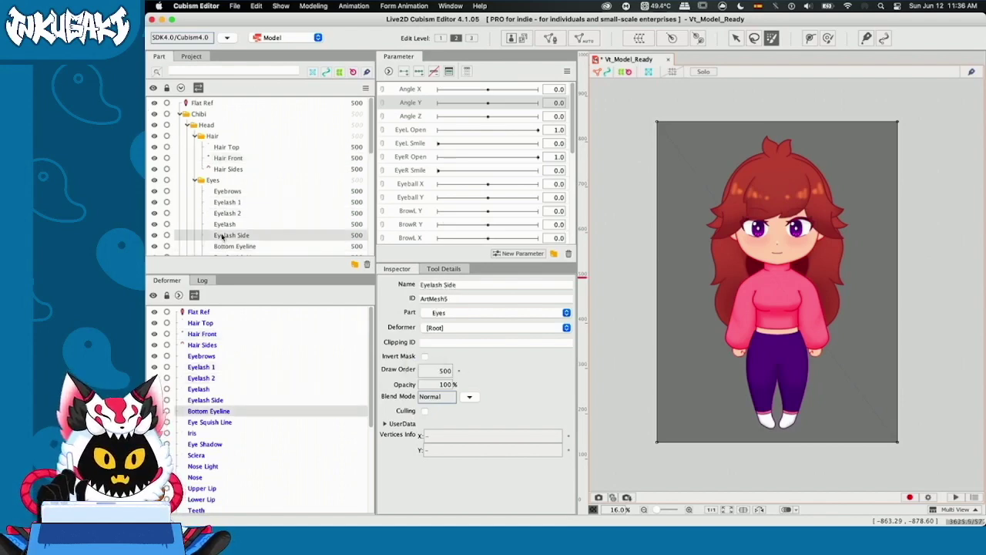
click(221, 215)
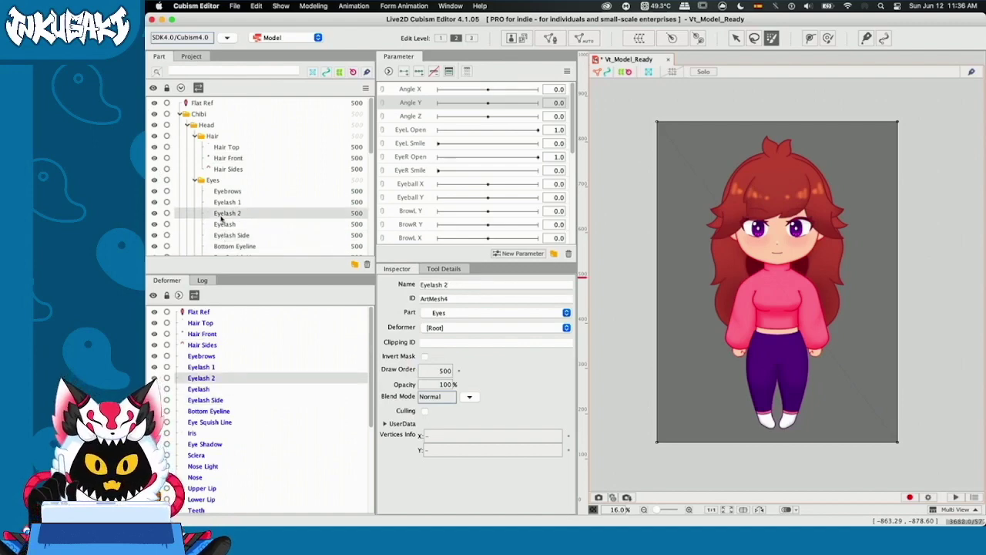
click(223, 193)
scroll(223, 199, down, 3)
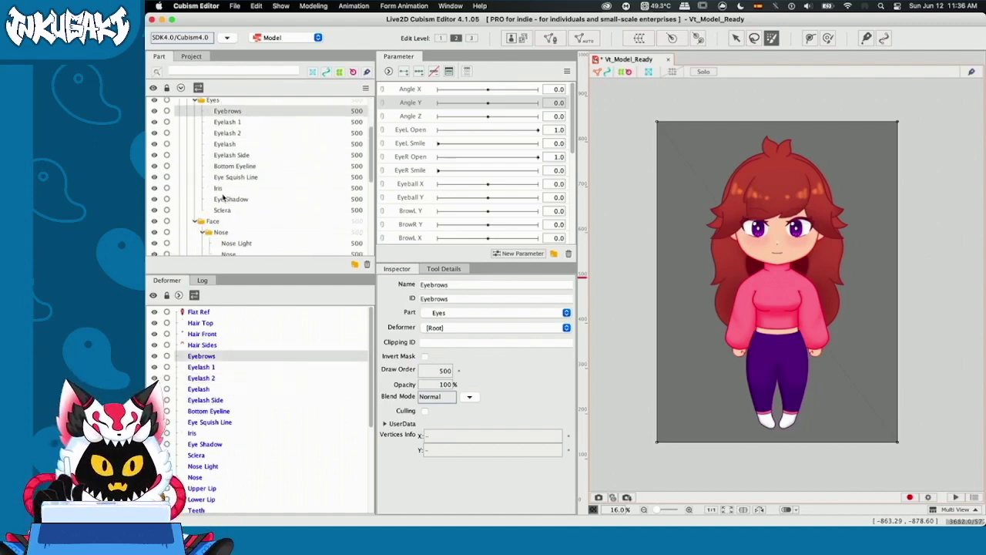
shift+click(223, 211)
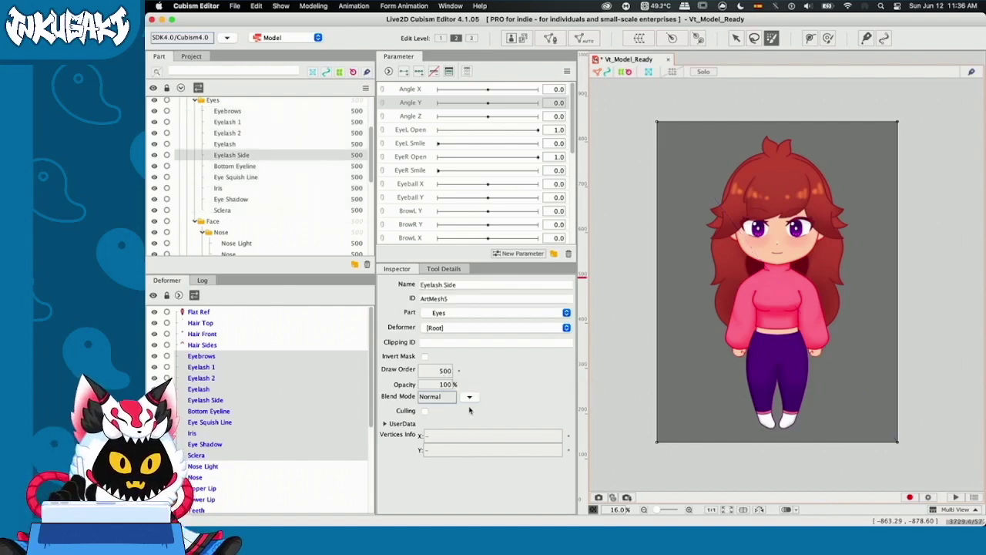
click(469, 397)
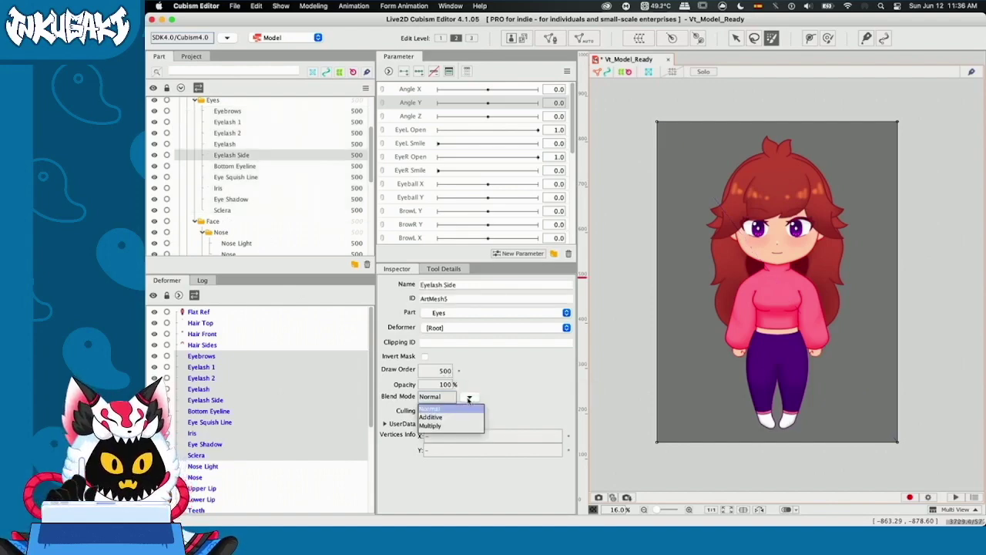
click(428, 430)
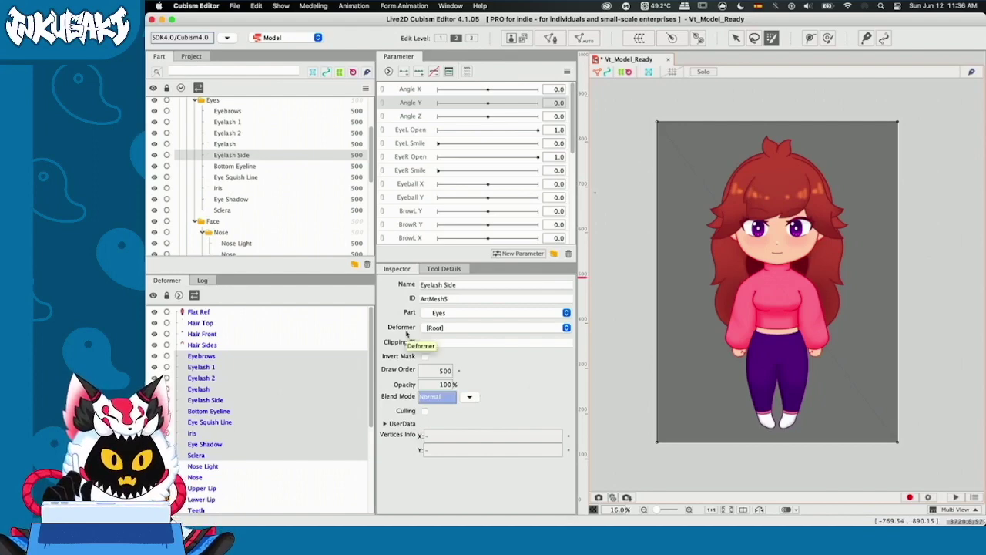
Enlarge the deformer list and click through the Eyebrows, Hair Front and Hair Top meshes
drag(288, 274, 288, 214)
click(202, 296)
click(199, 275)
click(199, 263)
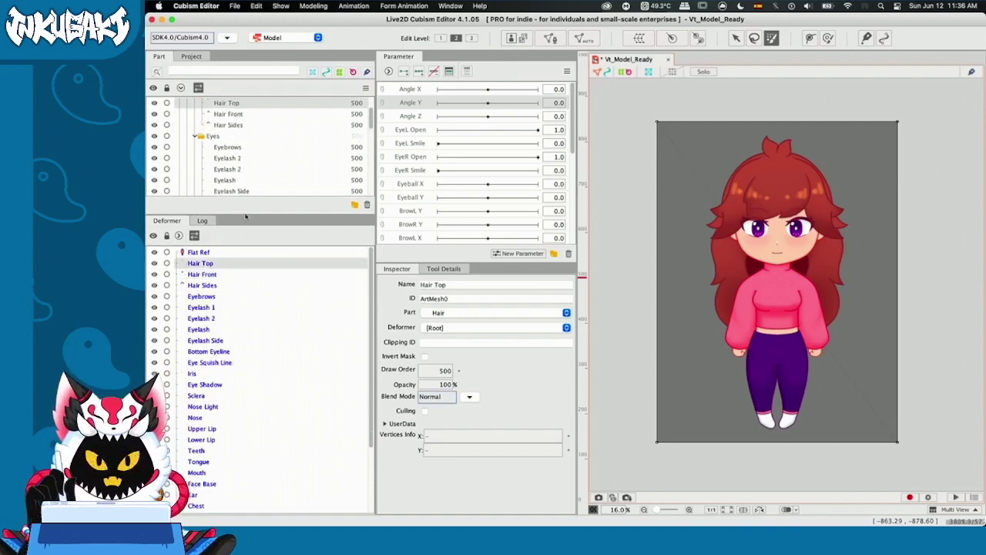
Show more part-list rows and select Nose Light, the Eyes group and Eyebrows
drag(246, 217, 235, 281)
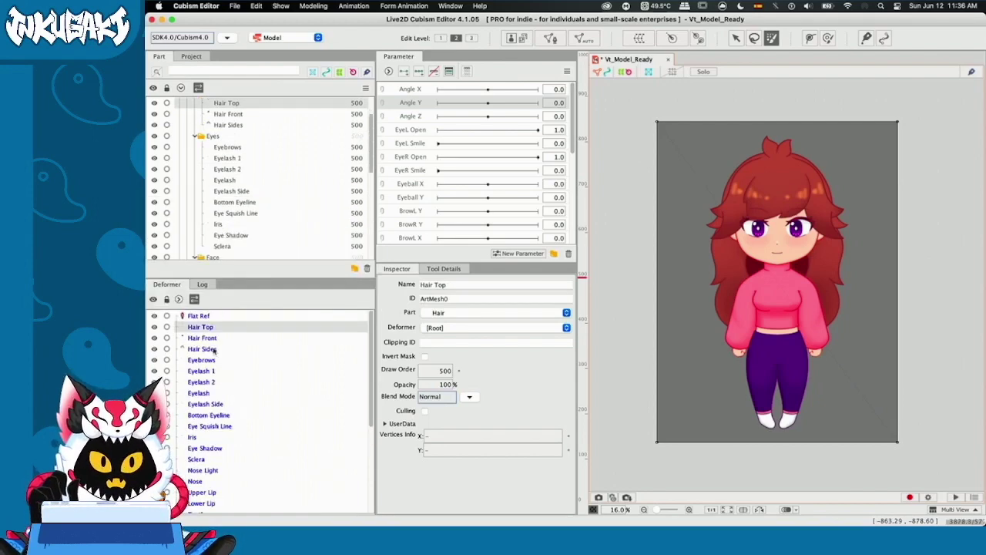
scroll(249, 148, up, 3)
scroll(244, 143, down, 8)
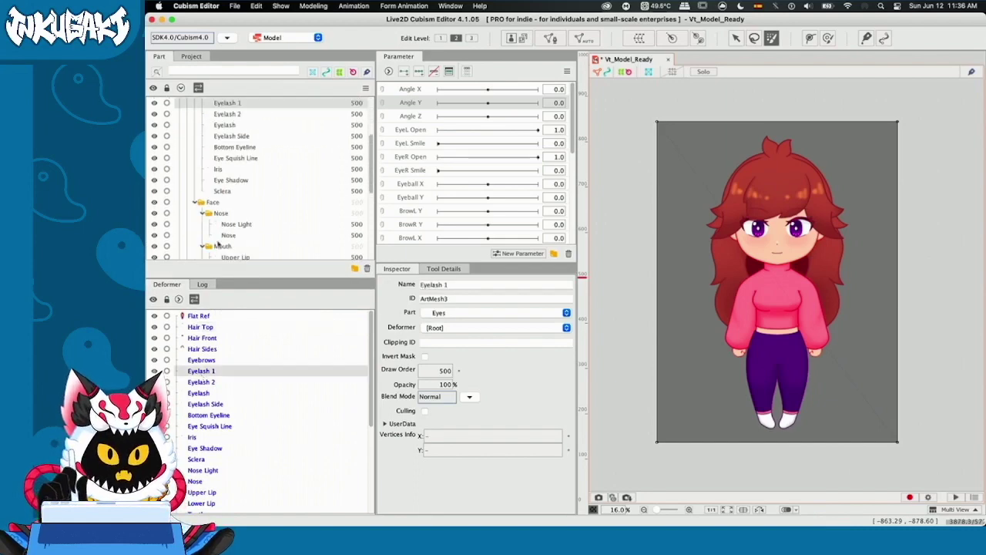
click(216, 223)
scroll(222, 158, up, 5)
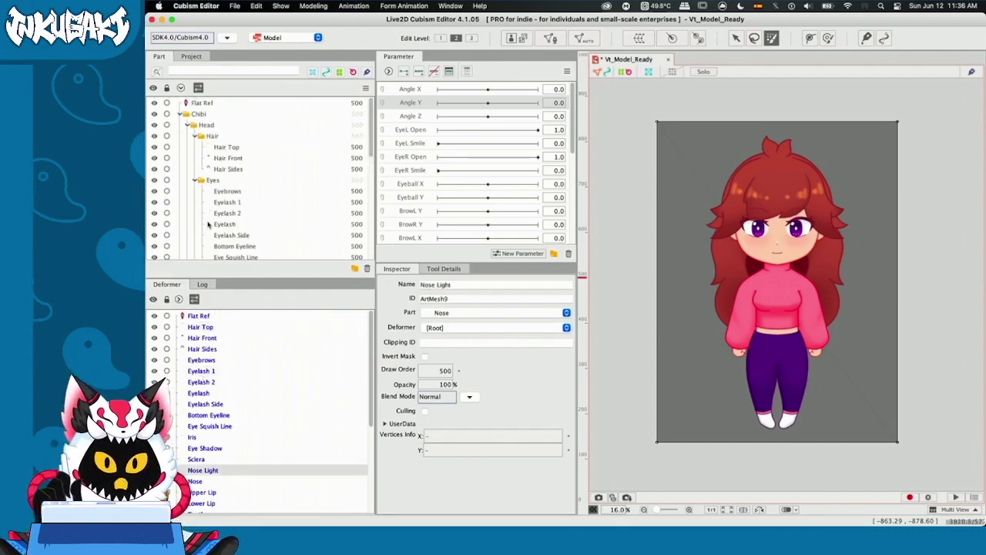
click(198, 183)
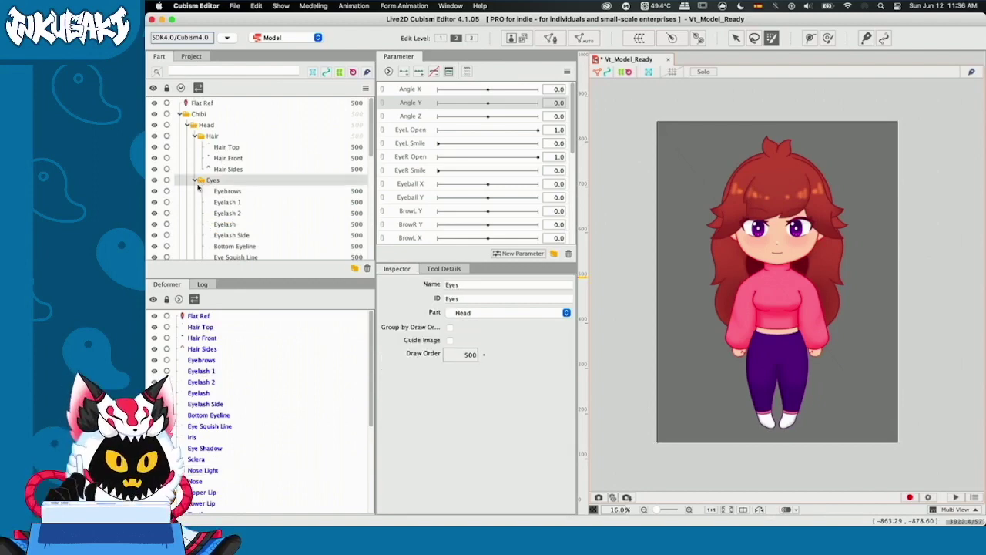
click(201, 359)
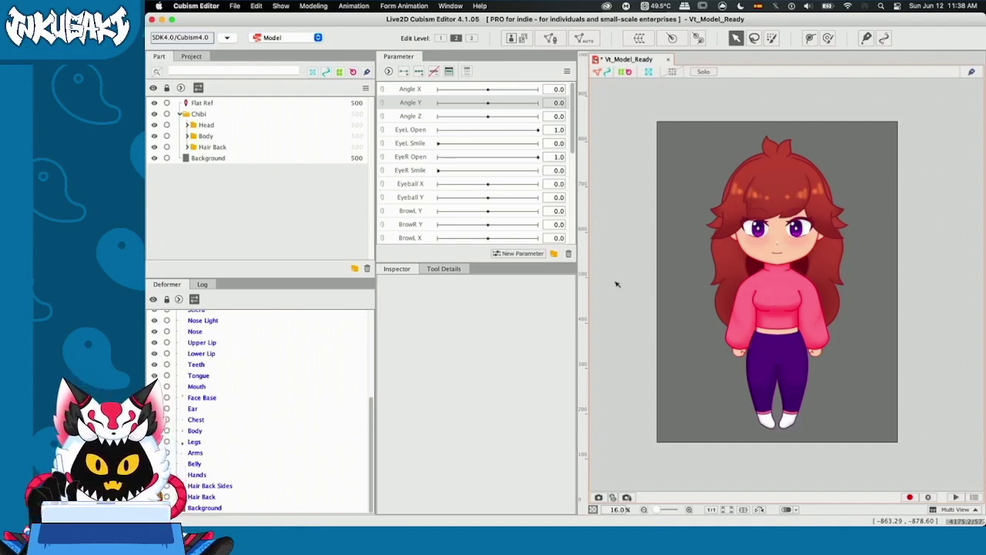
Delete the grey Background part and lock the Flat Ref part
click(211, 160)
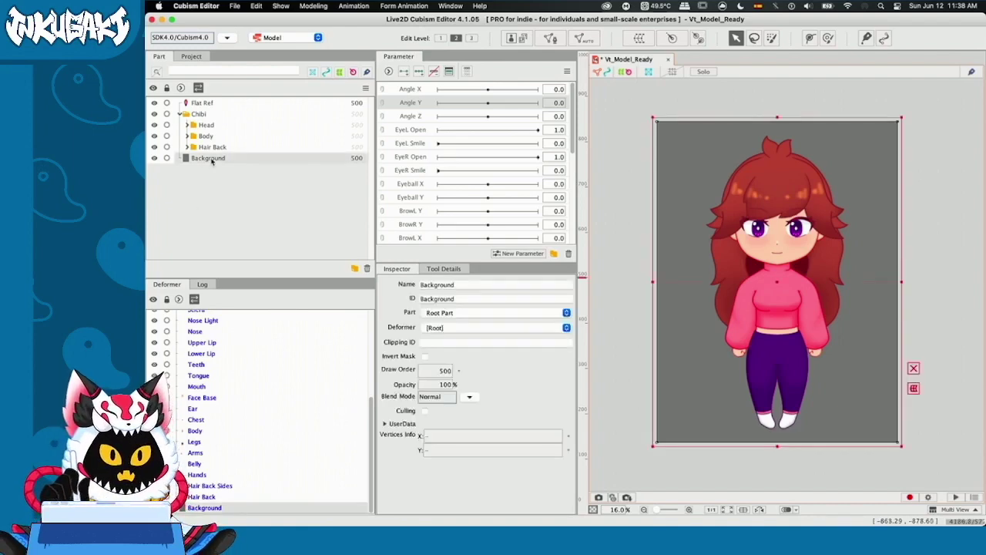
key(Delete)
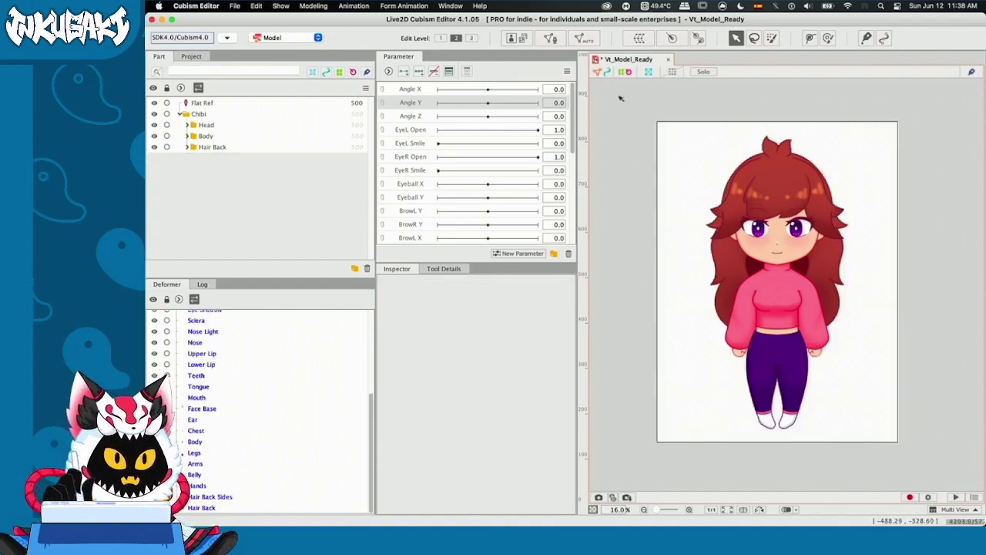
click(166, 103)
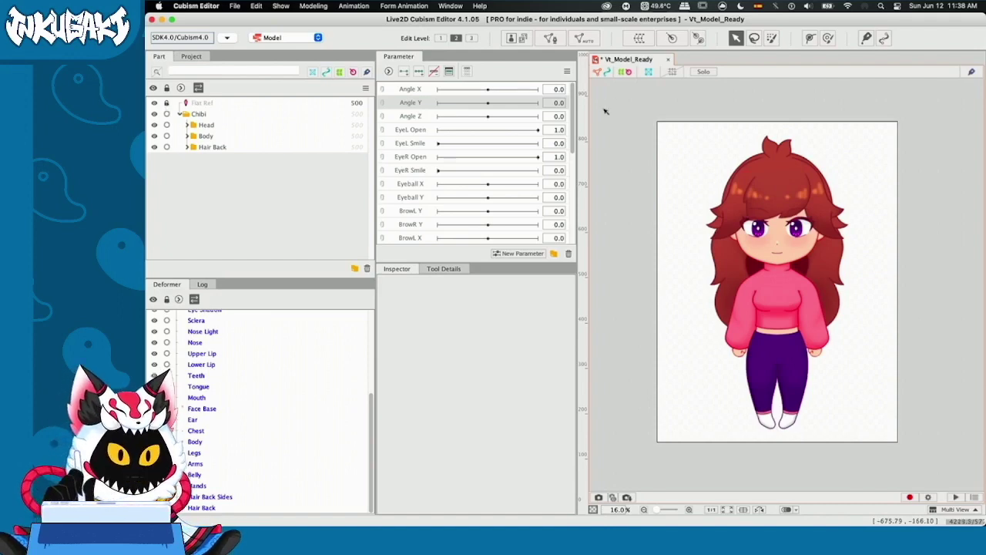
Select every art mesh inside Chibi with Child Object Manipulation > Select all
drag(607, 96, 946, 483)
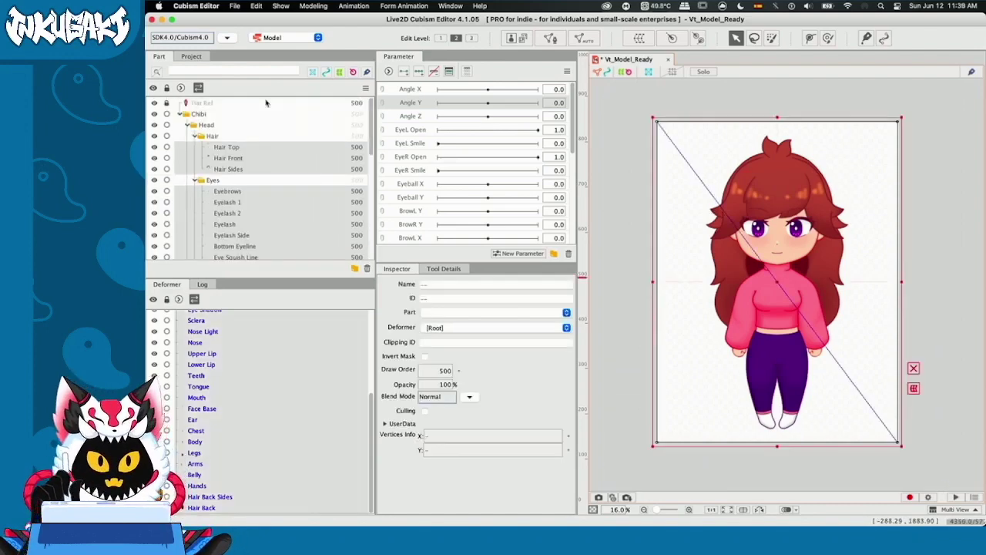
click(196, 114)
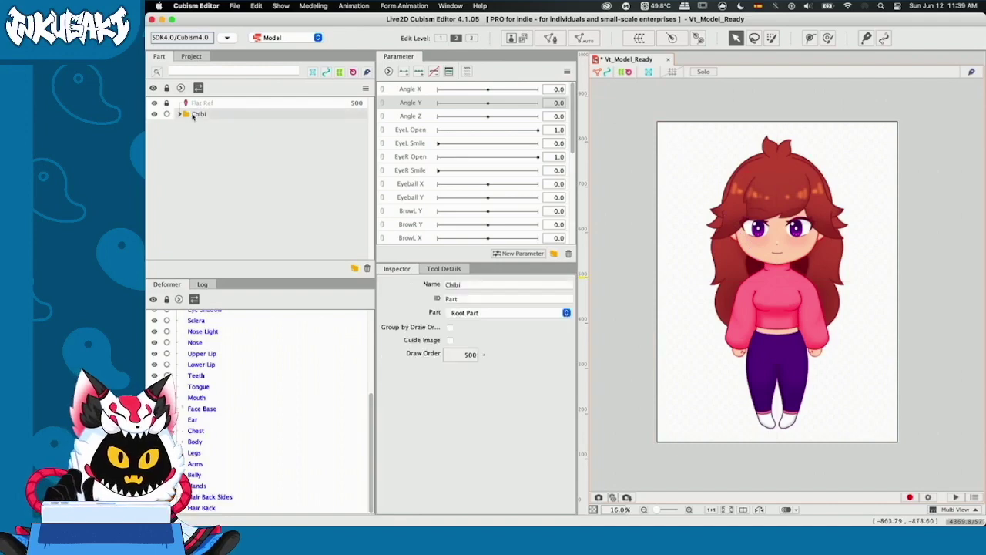
right_click(192, 116)
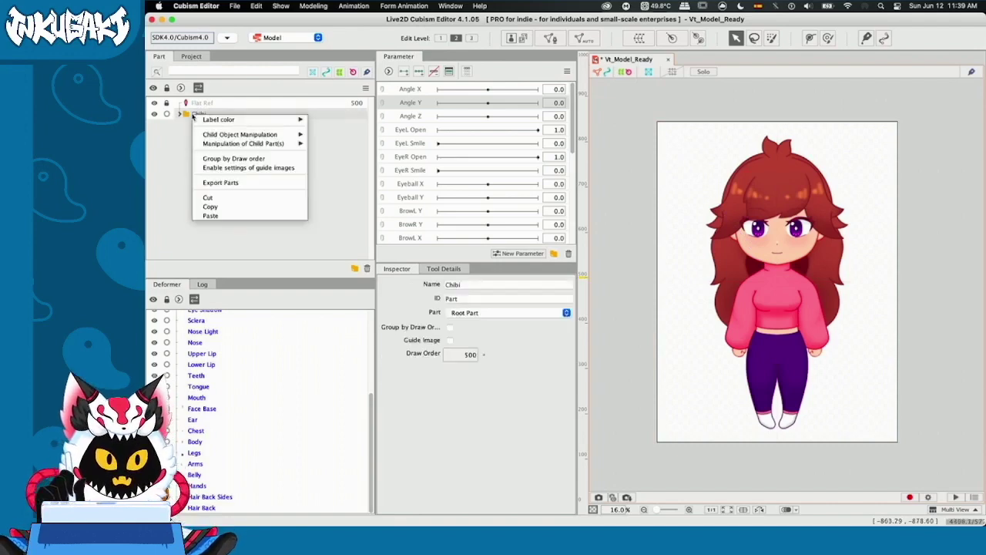
mouse_move(221, 134)
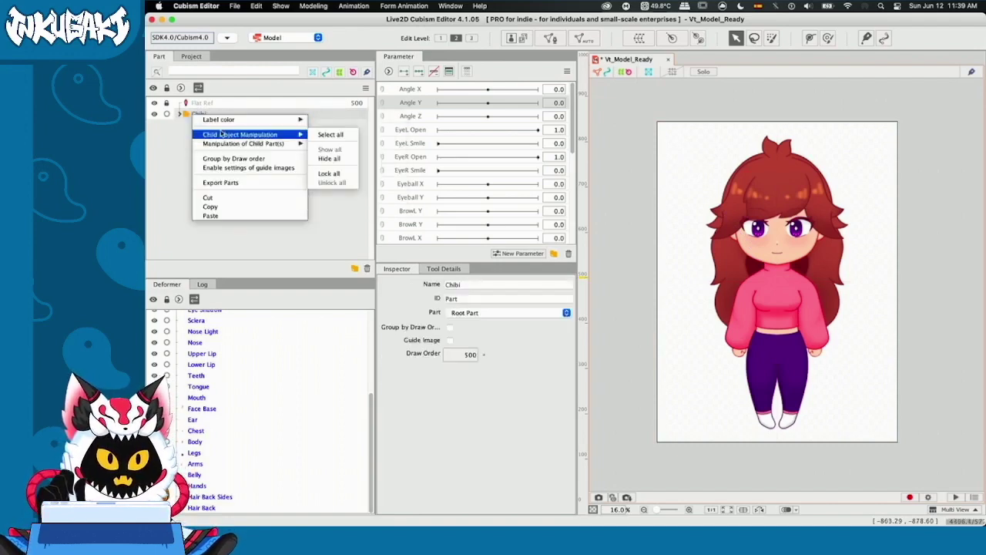
click(327, 134)
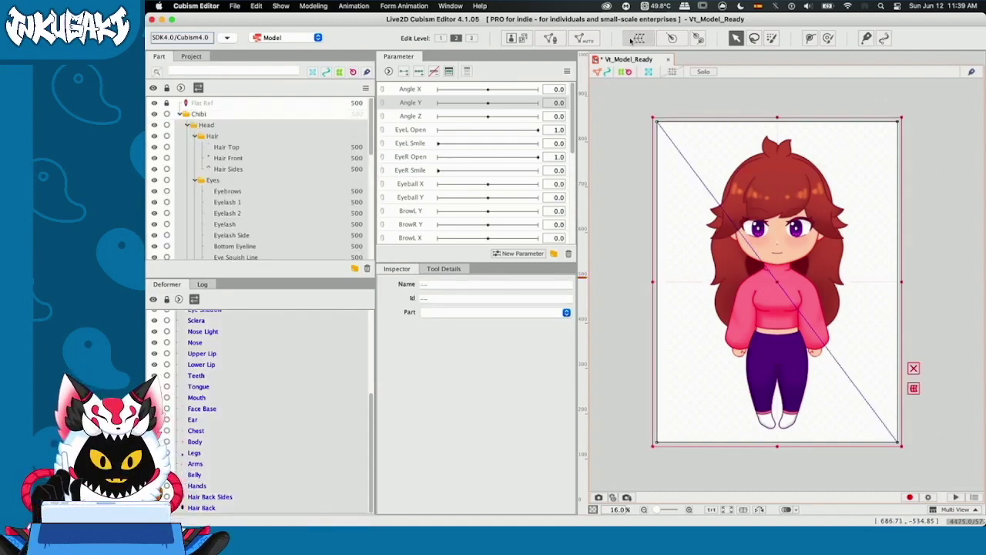
Auto-generate meshes for all selected art meshes with the Heavy preset, then close the generator
click(579, 40)
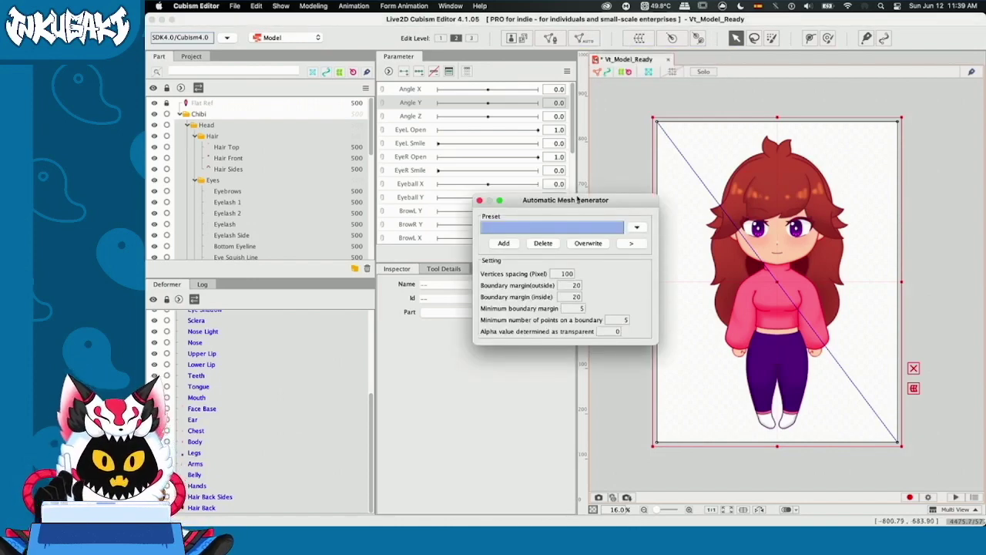
drag(579, 199, 578, 176)
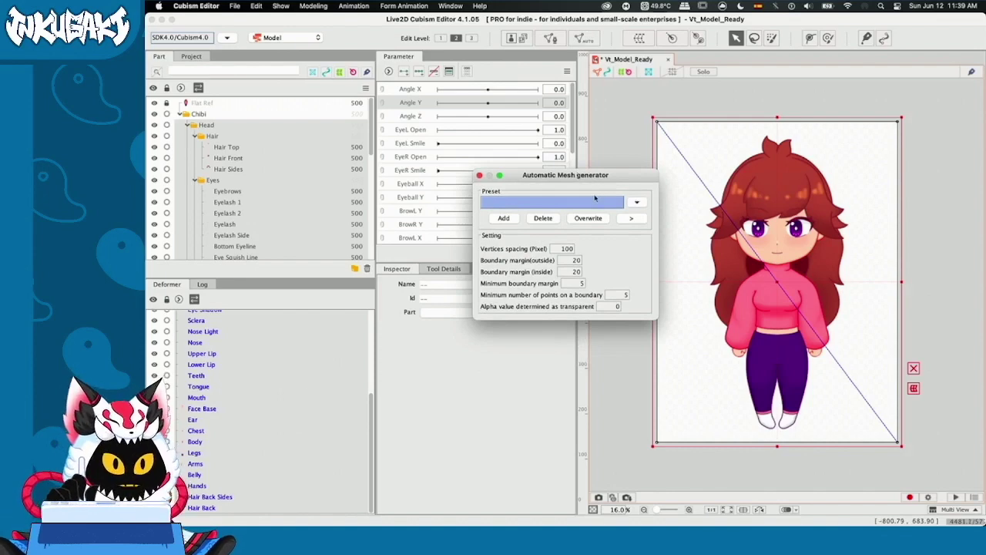
click(619, 201)
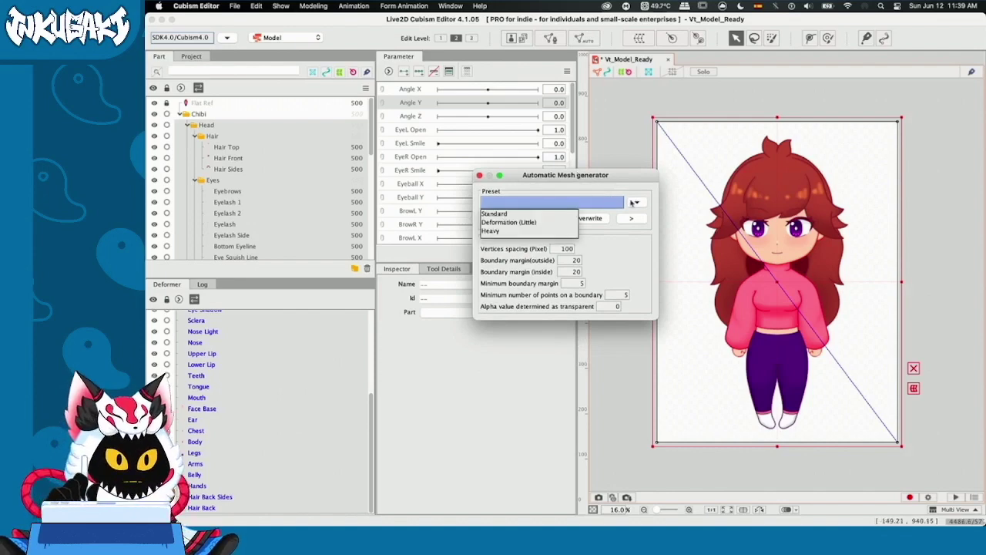
click(494, 213)
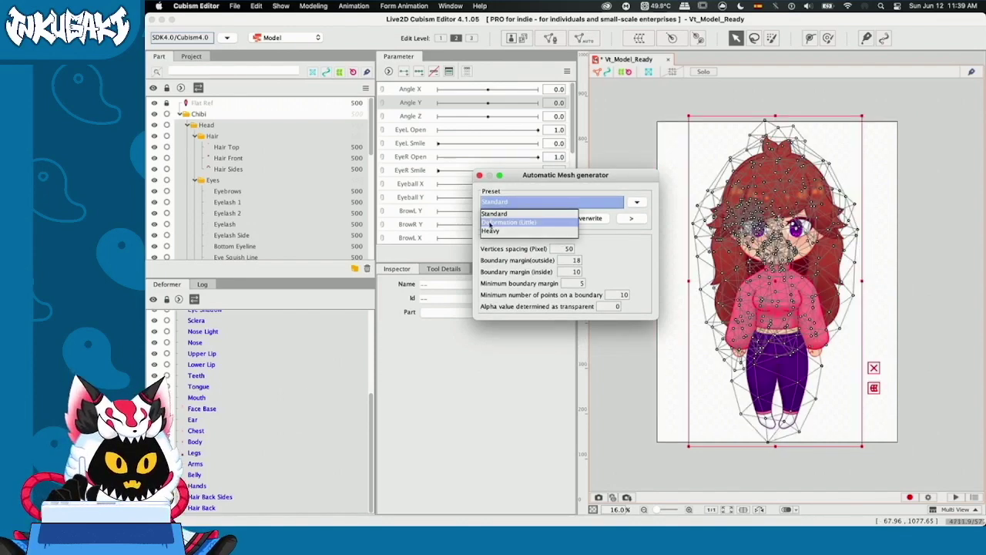
click(490, 223)
click(636, 201)
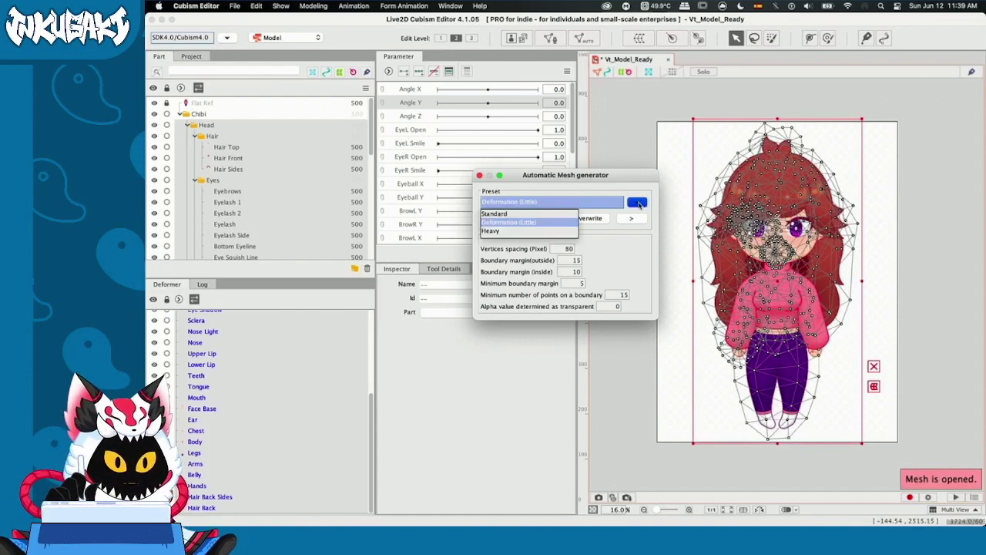
click(528, 231)
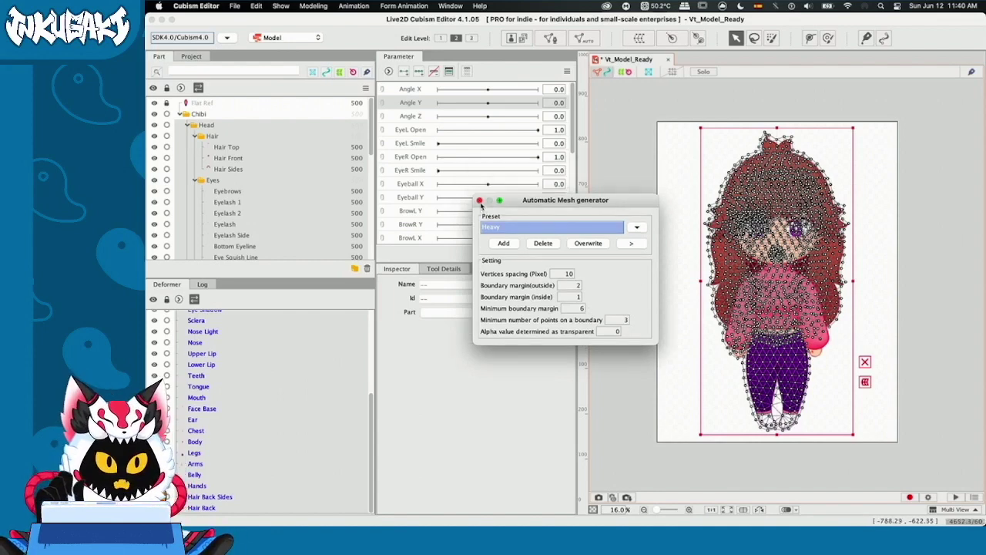
click(479, 193)
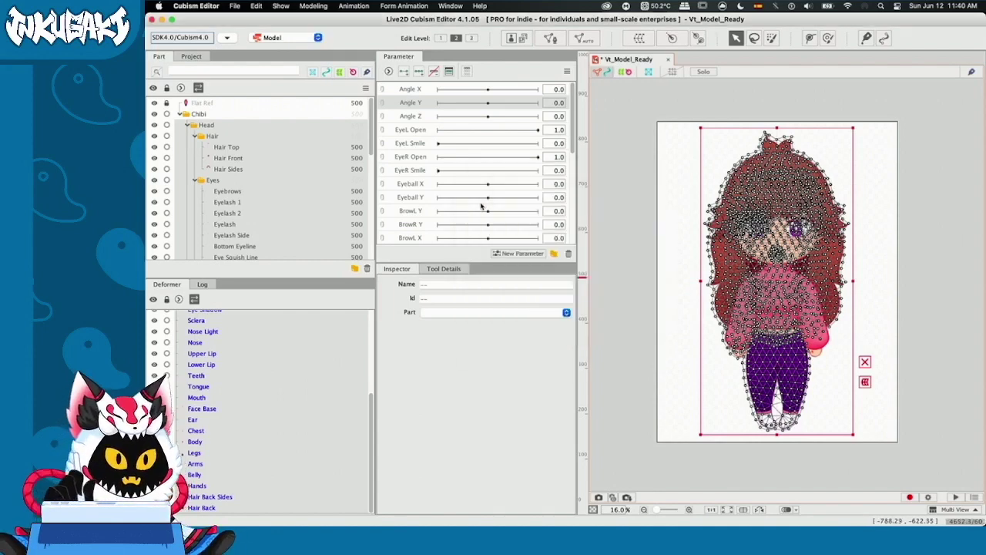
Create the new texture atlas with Width and Height both set to 8192 px
click(515, 40)
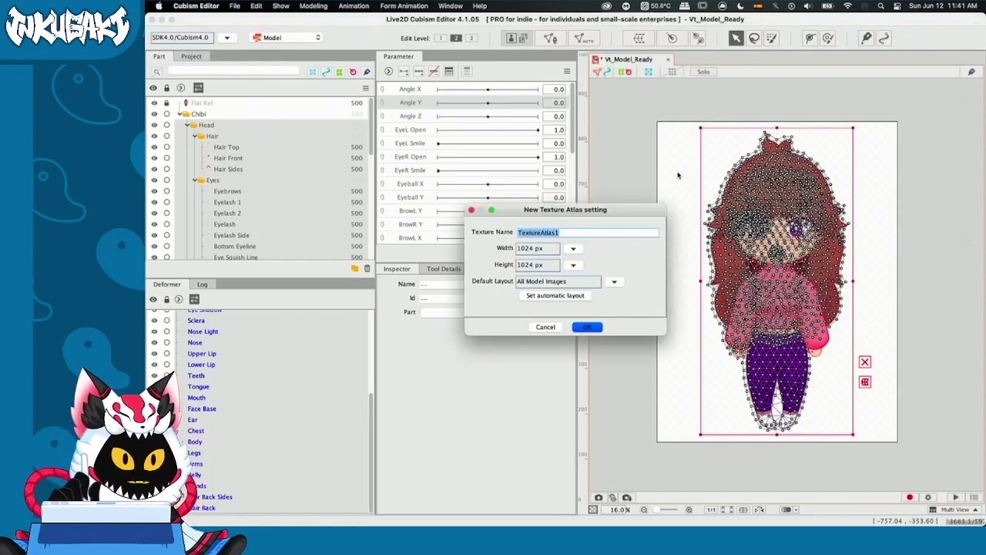
drag(536, 208, 521, 199)
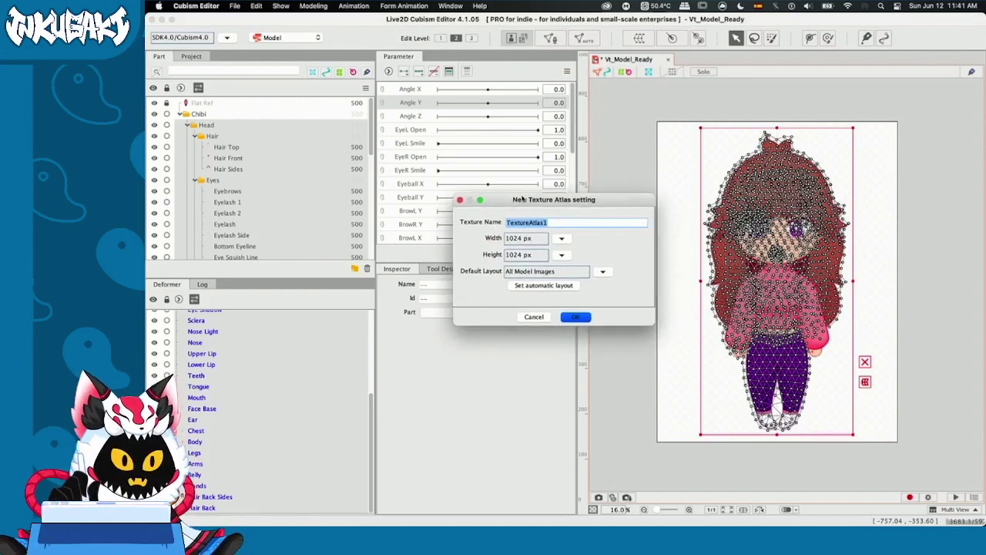
click(561, 239)
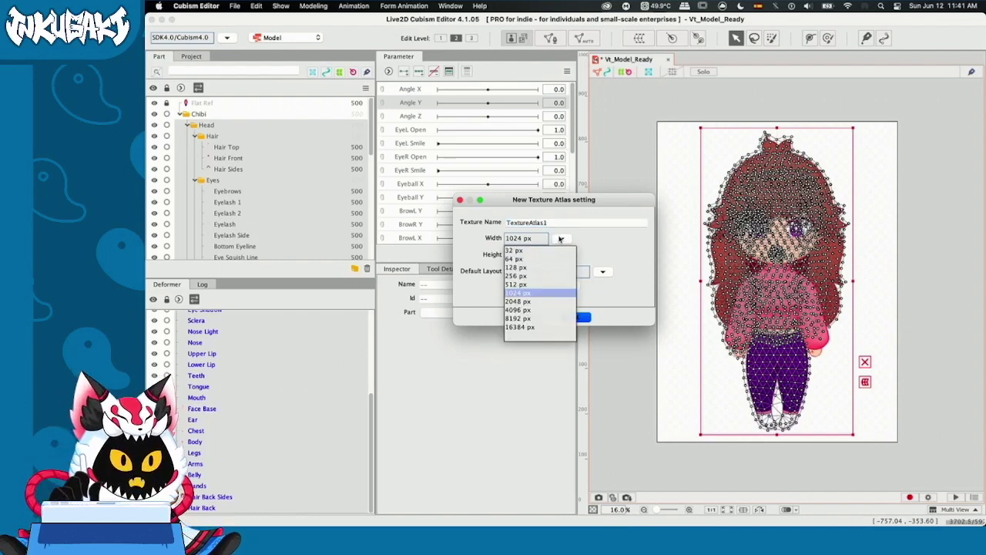
click(553, 329)
click(573, 265)
click(548, 344)
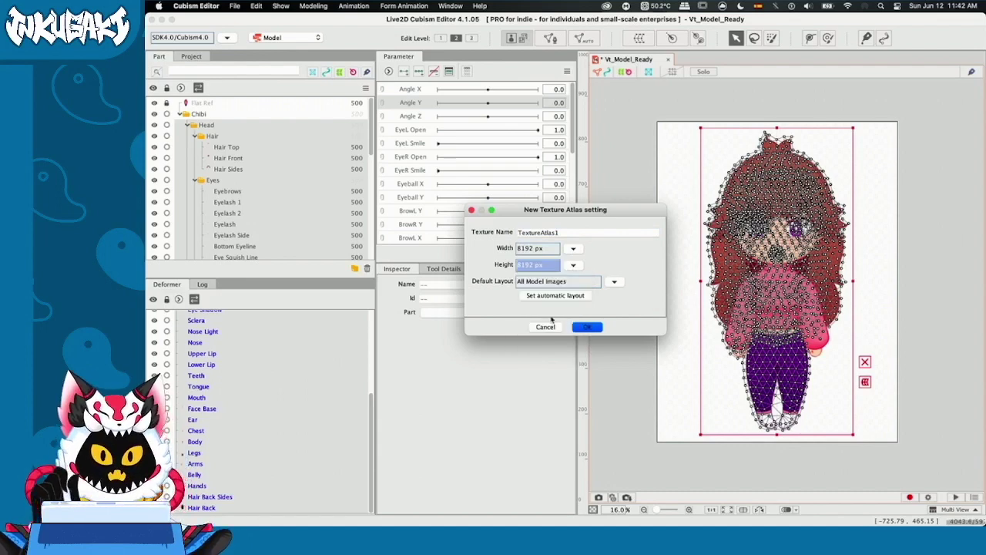
click(585, 326)
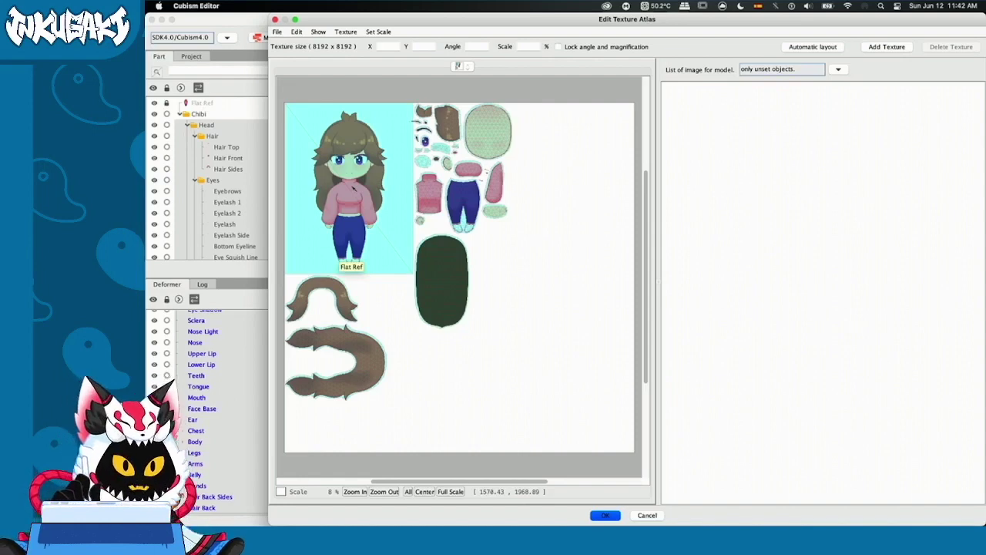
Remove Flat Ref from the atlas and reposition the Hair Sides, tail and dark green oval pieces
click(352, 187)
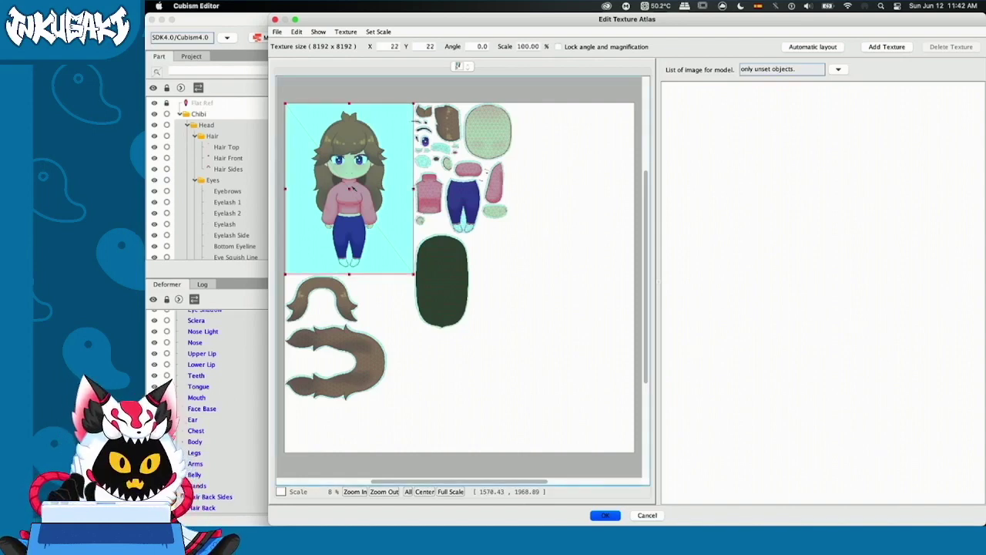
key(Delete)
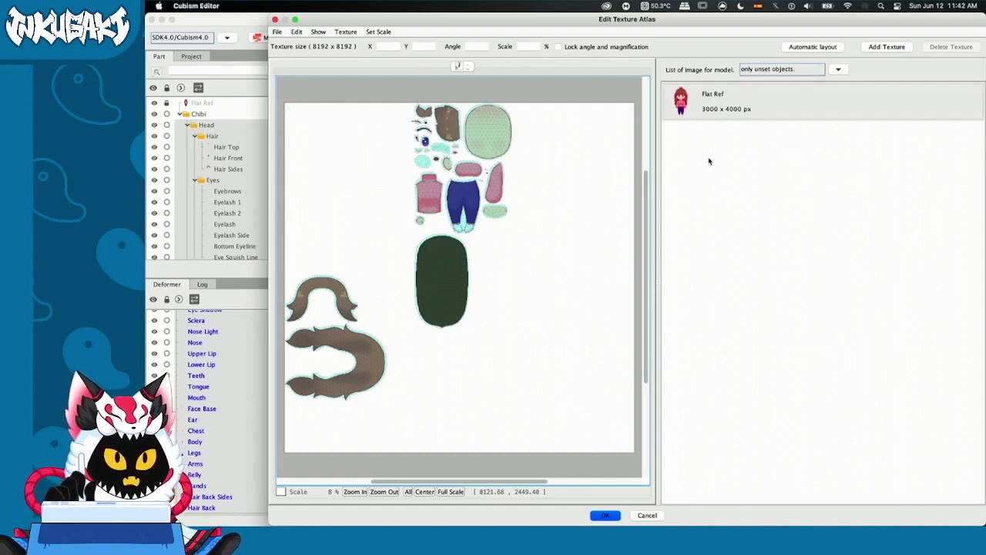
drag(316, 289, 337, 178)
drag(372, 378, 424, 376)
drag(445, 256, 517, 283)
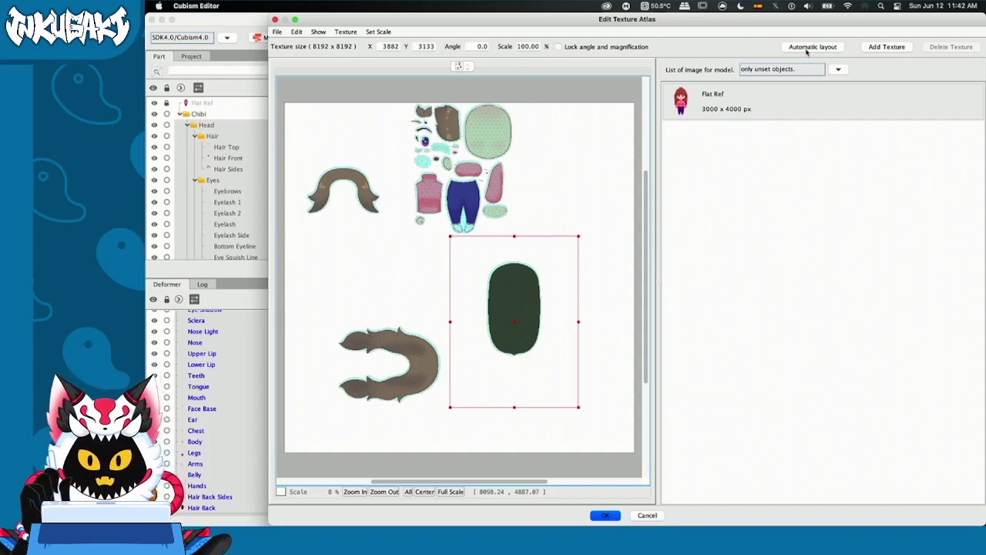
Zoom in, move the small circle piece down and left, and select every atlas piece
scroll(356, 437, down, 3)
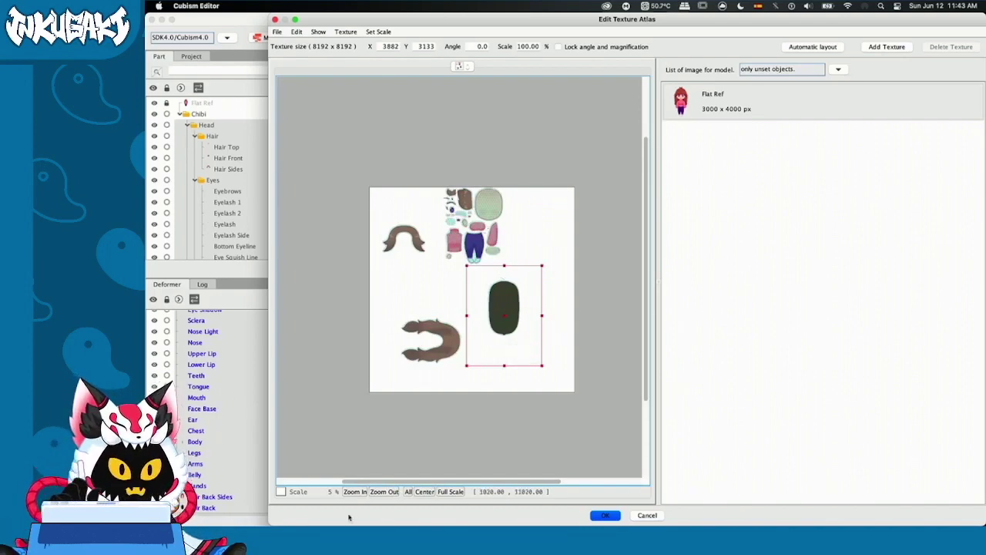
click(356, 492)
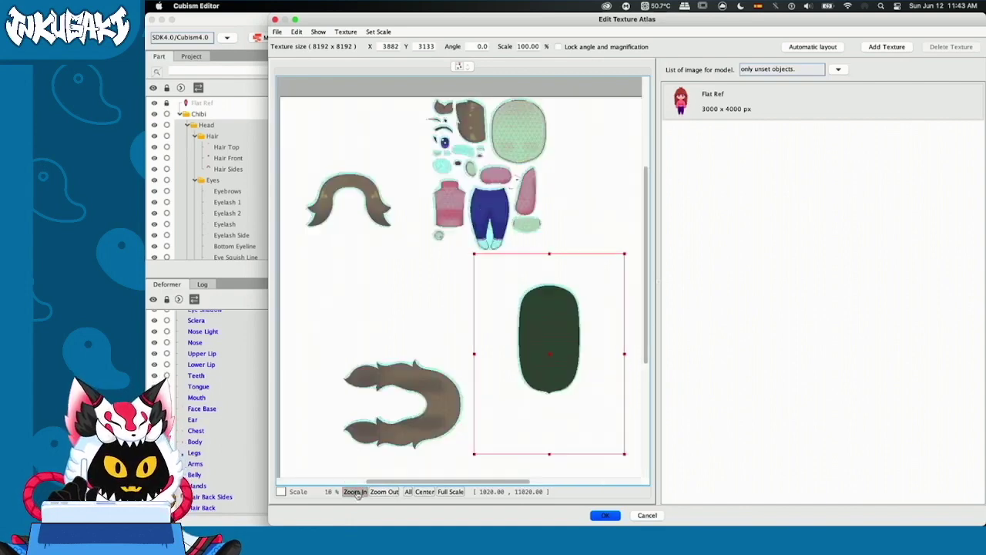
click(439, 235)
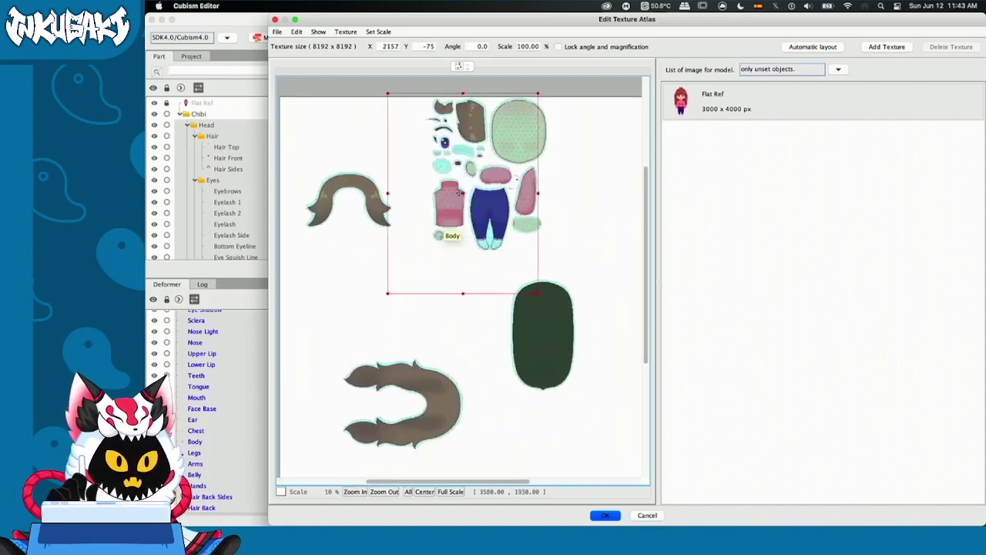
drag(438, 235, 399, 311)
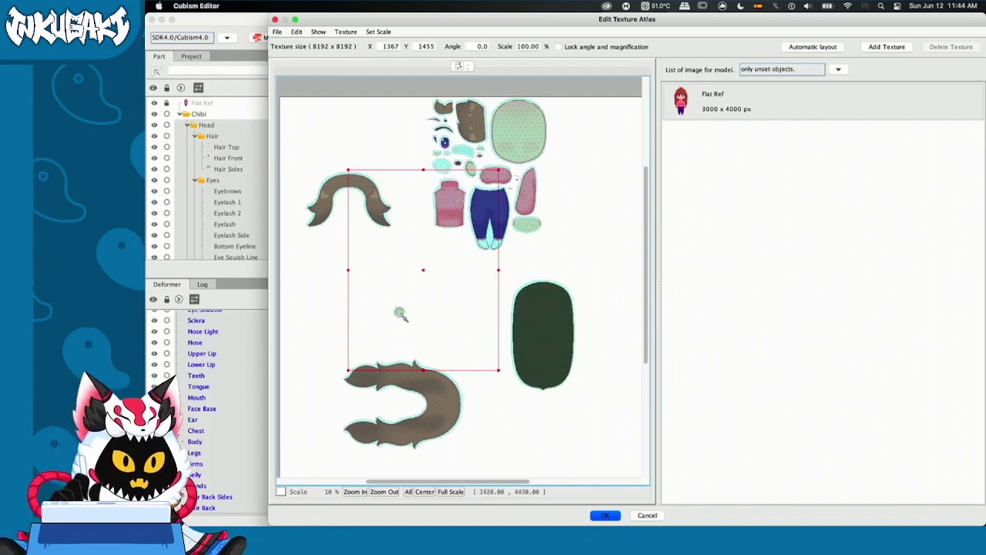
key(super+a)
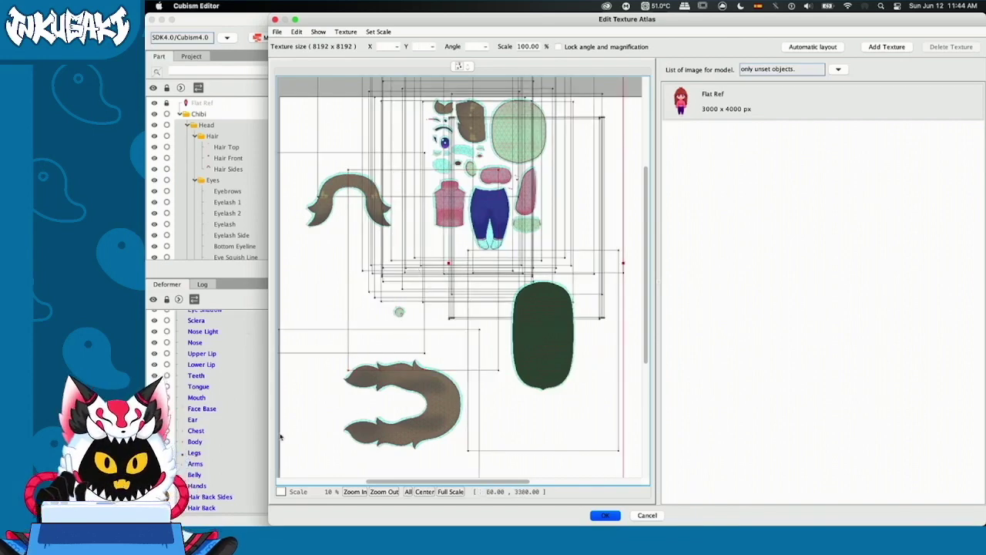
Auto-pack all model pieces into the atlas with a 5 px margin
click(811, 47)
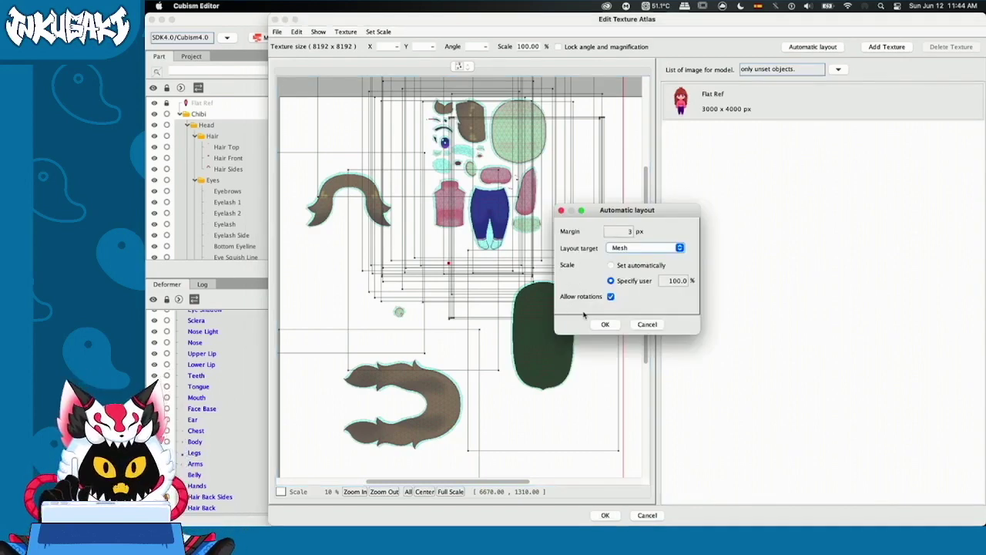
click(625, 231)
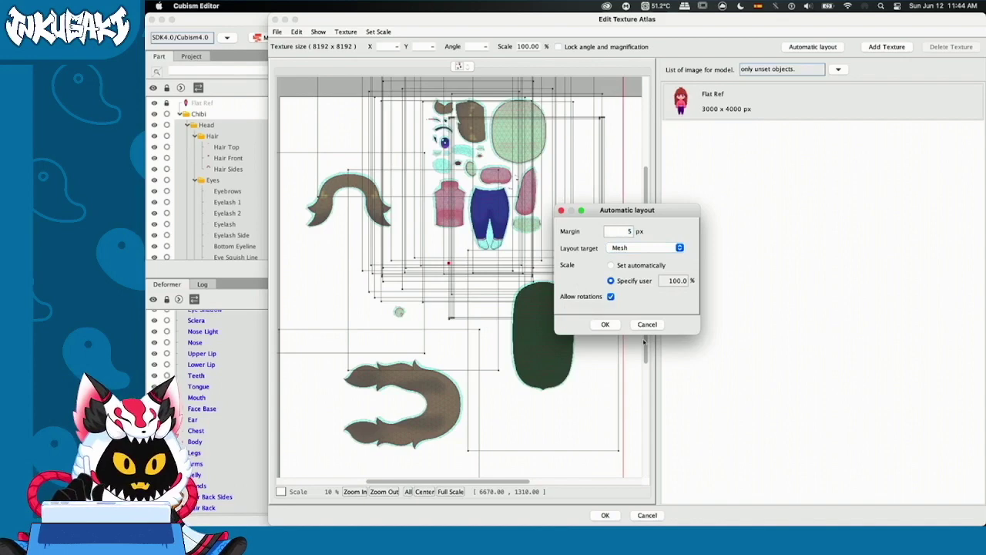
click(605, 324)
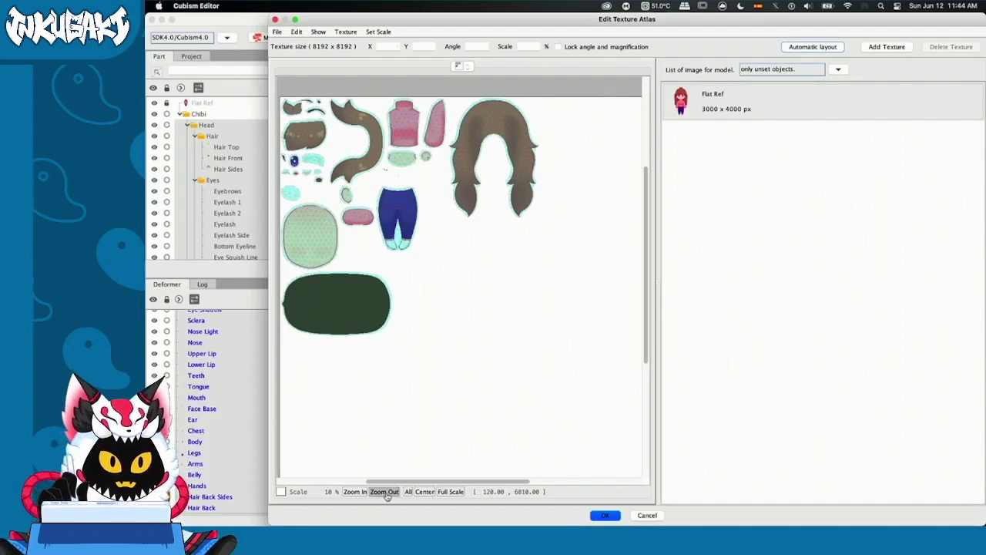
Inspect the packed atlas zoomed in, at full scale and zoomed out, then build TextureAtlas1
click(355, 491)
drag(416, 482, 340, 485)
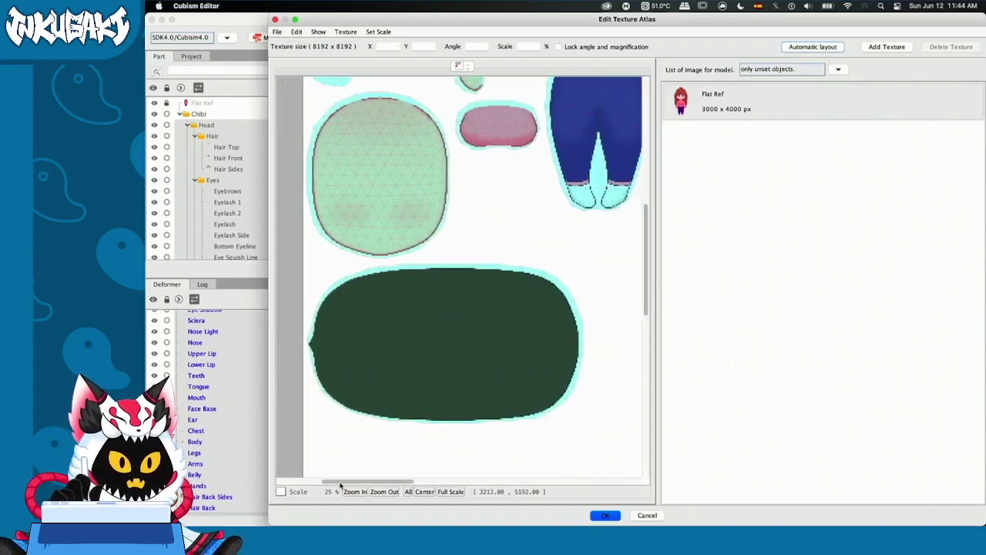
scroll(624, 189, up, 8)
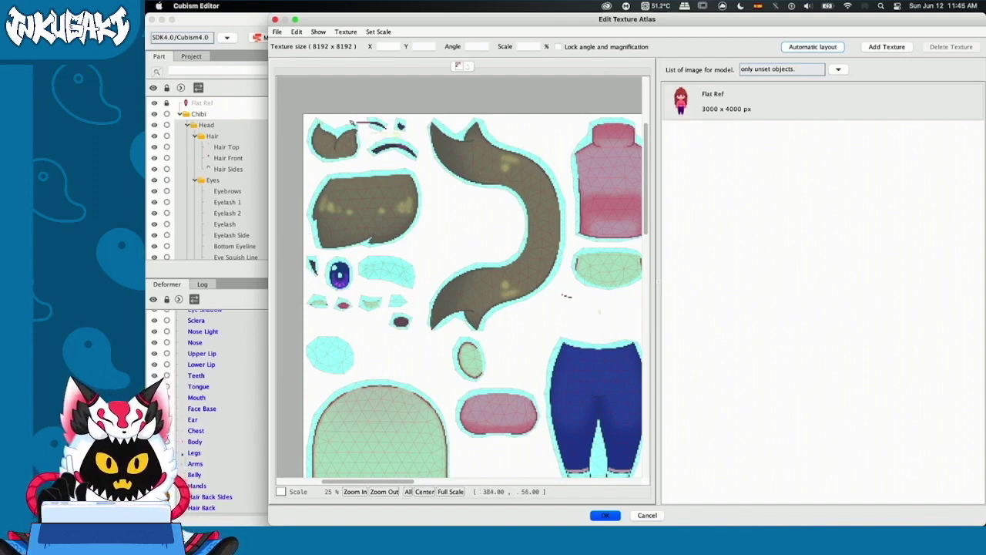
click(452, 490)
drag(455, 482, 365, 482)
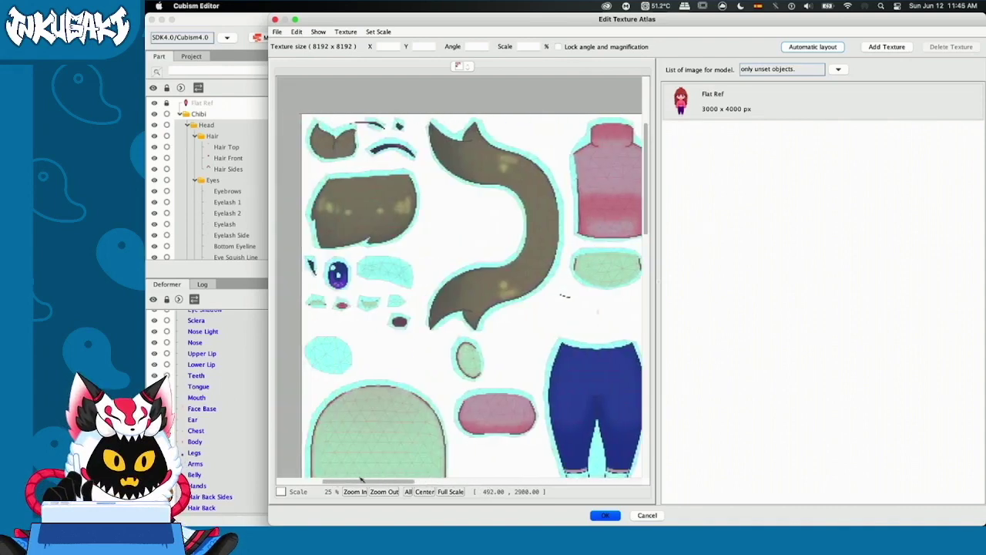
click(383, 491)
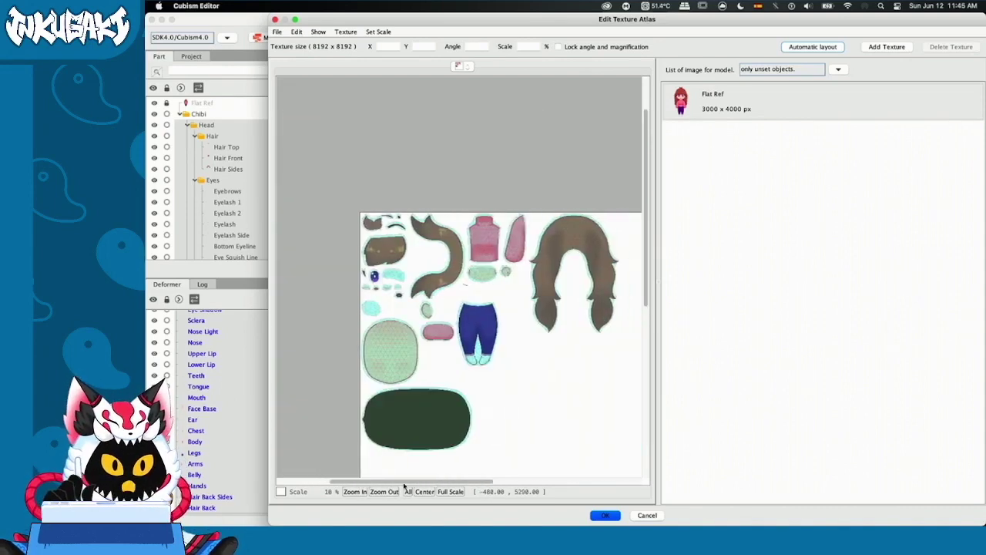
click(603, 515)
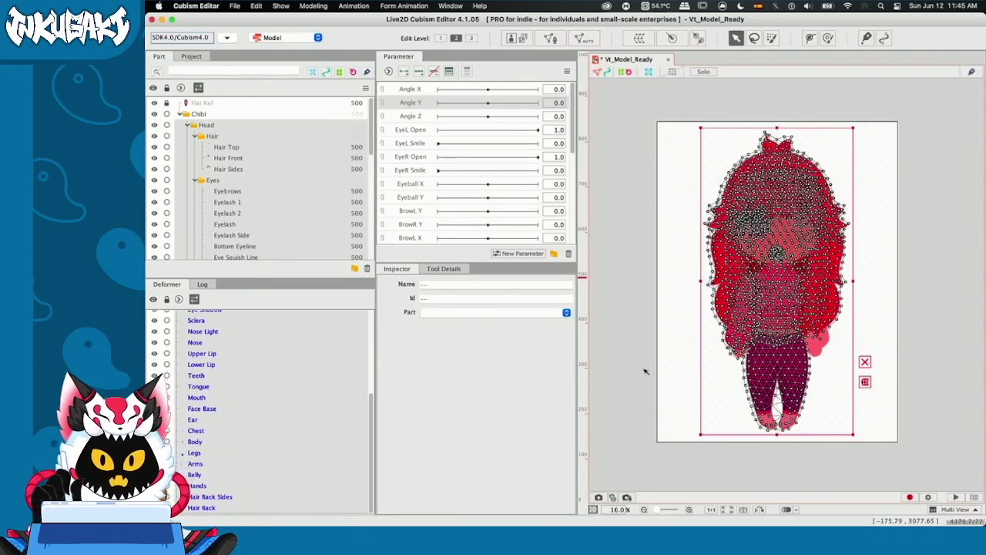
click(650, 286)
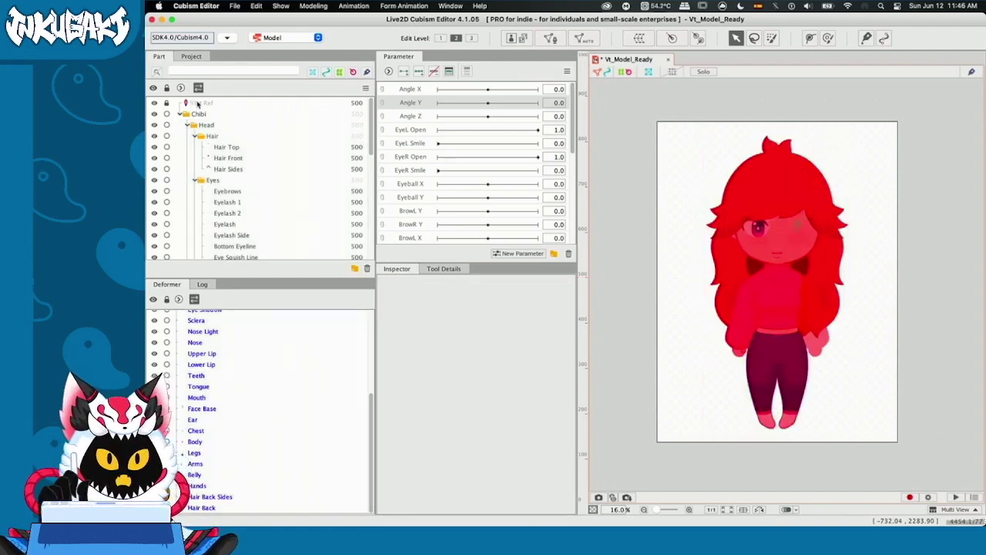
click(197, 103)
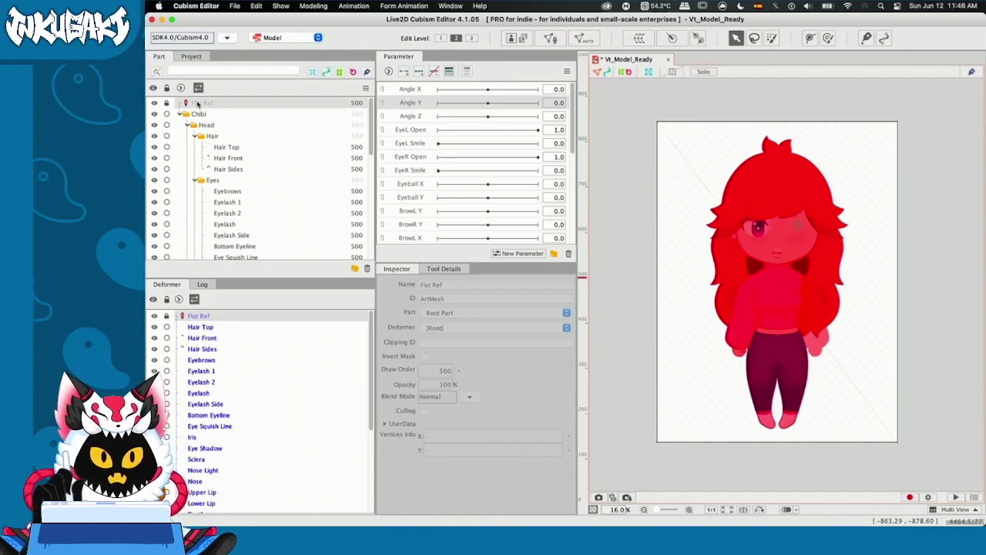
click(179, 114)
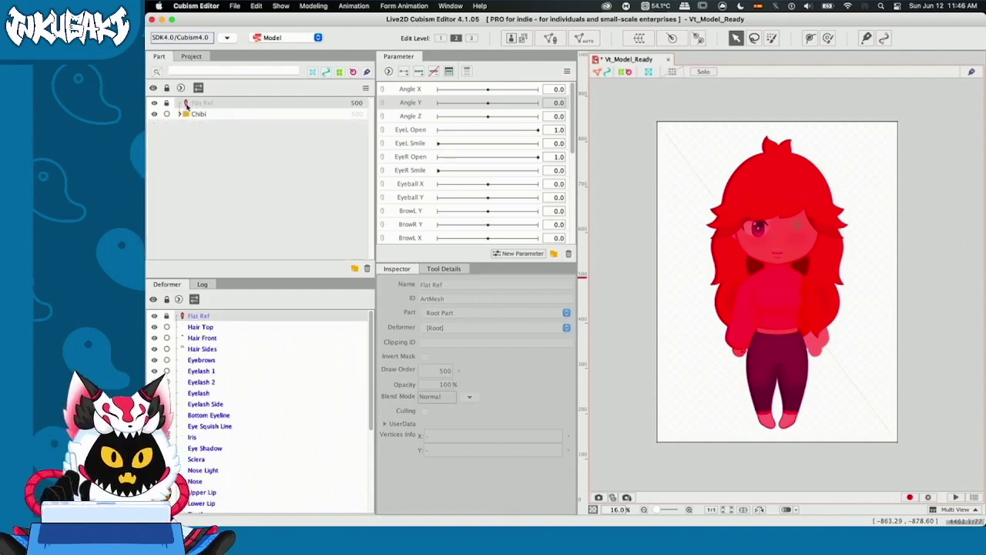
drag(185, 106, 186, 122)
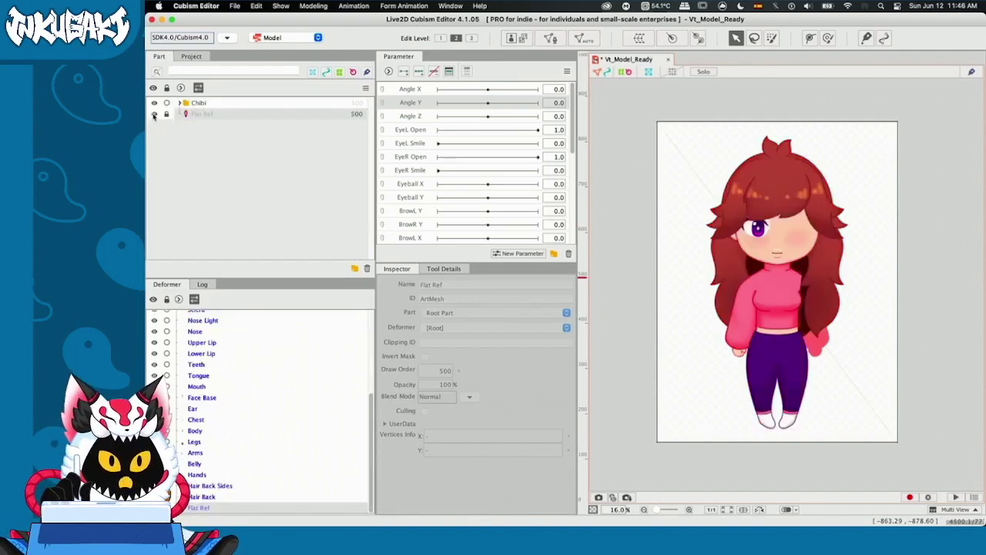
click(154, 114)
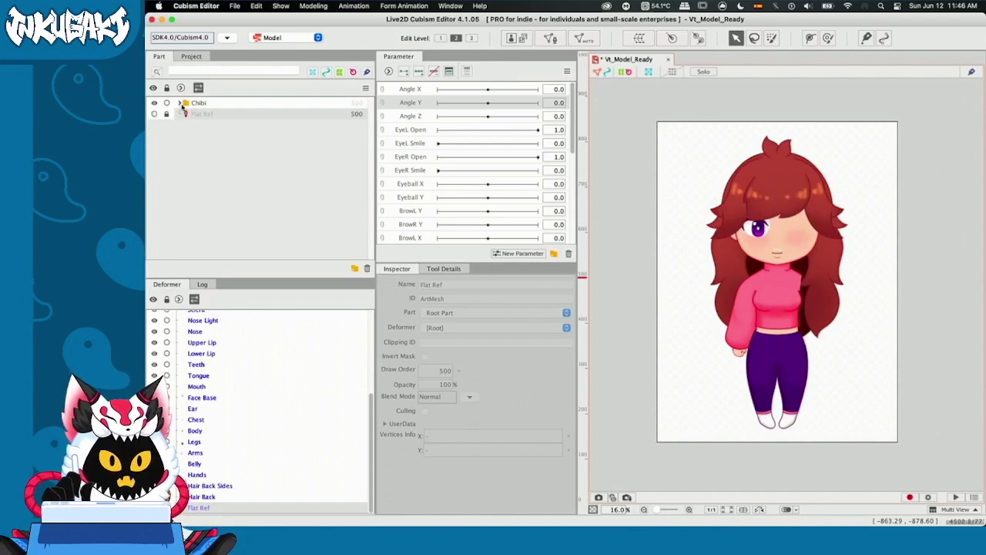
click(180, 103)
scroll(777, 199, up, 2)
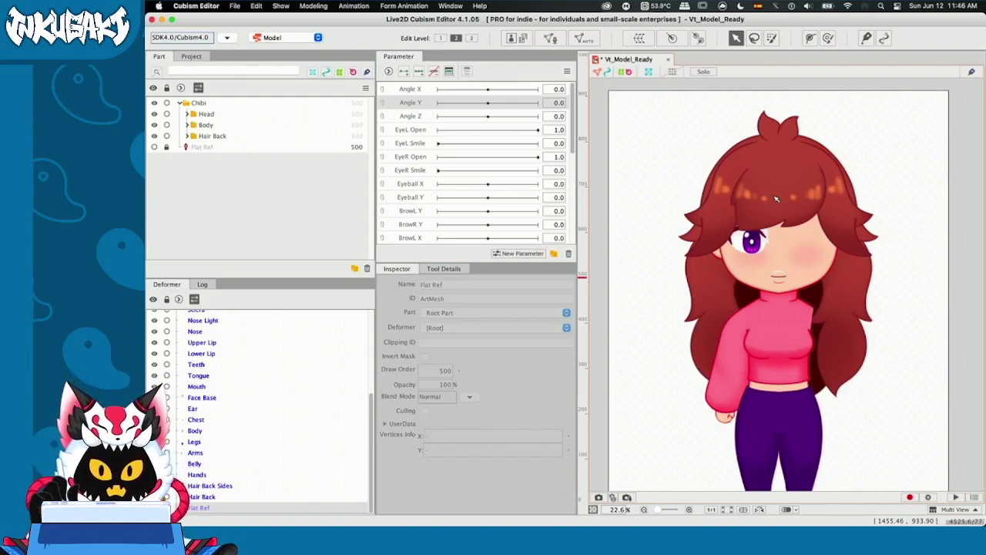
Expand the Head group and hide Hair Front to reveal the eye
scroll(777, 199, up, 3)
click(187, 113)
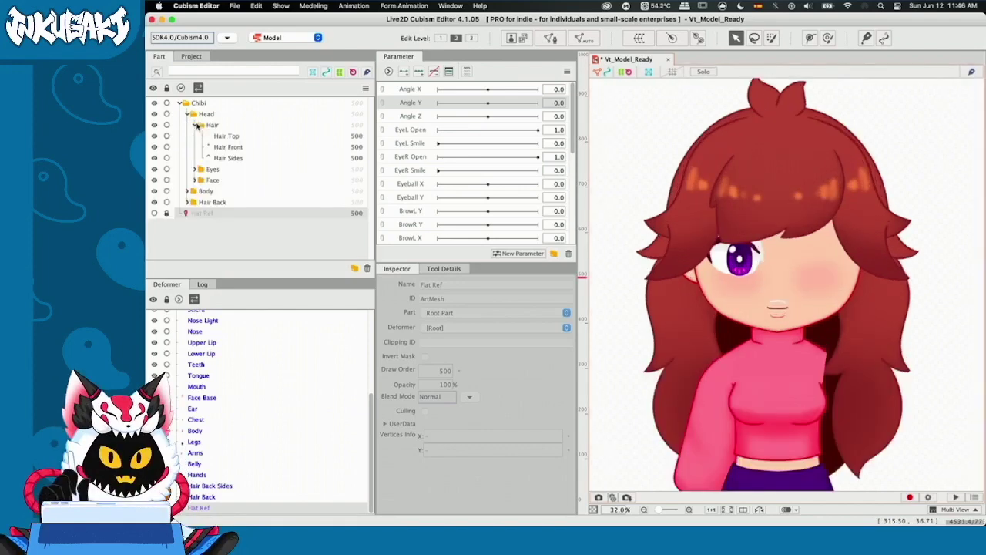
click(154, 124)
Select the Eyebrows art mesh and zoom the canvas to 128% to inspect its mesh
scroll(765, 225, up, 4)
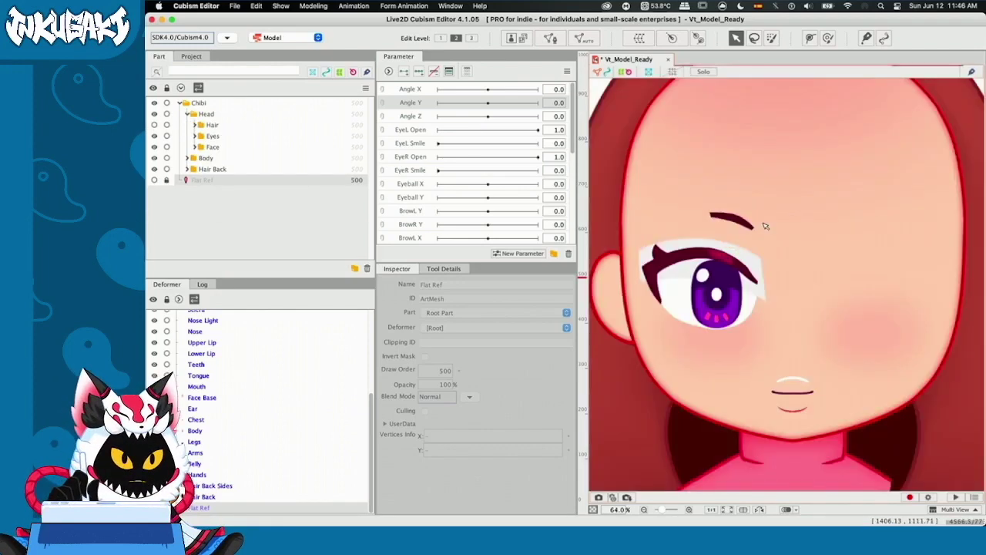
scroll(755, 224, down, 2)
click(738, 222)
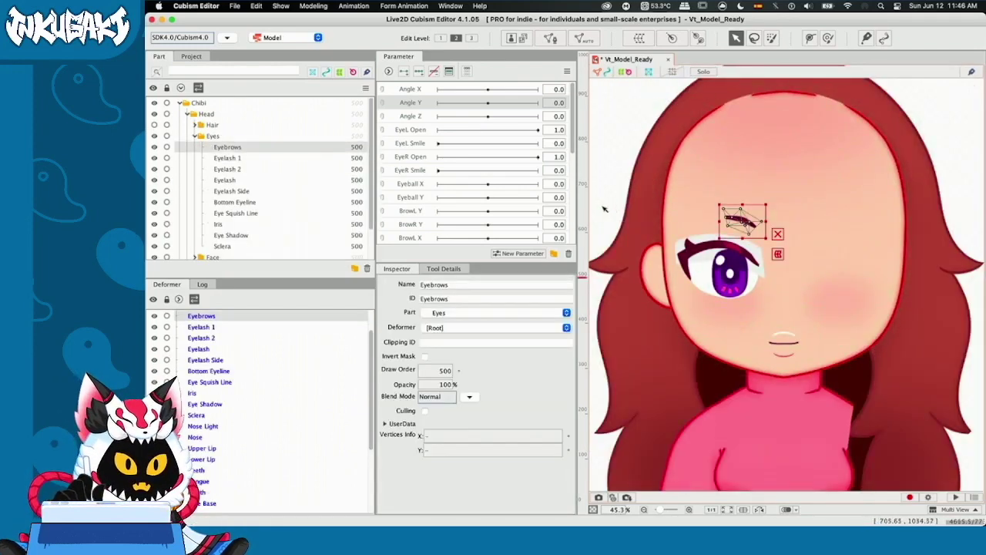
key(Escape)
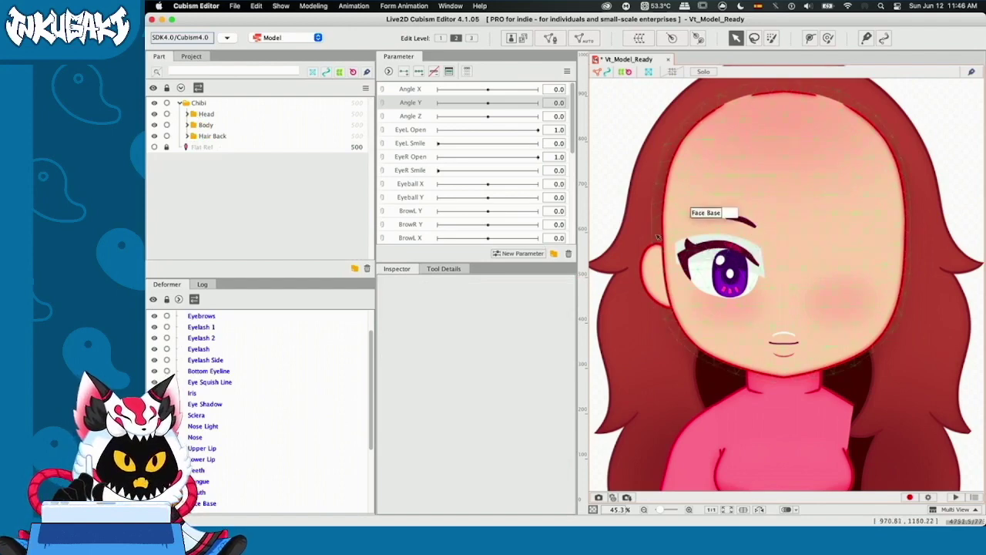
scroll(766, 277, up, 2)
click(769, 287)
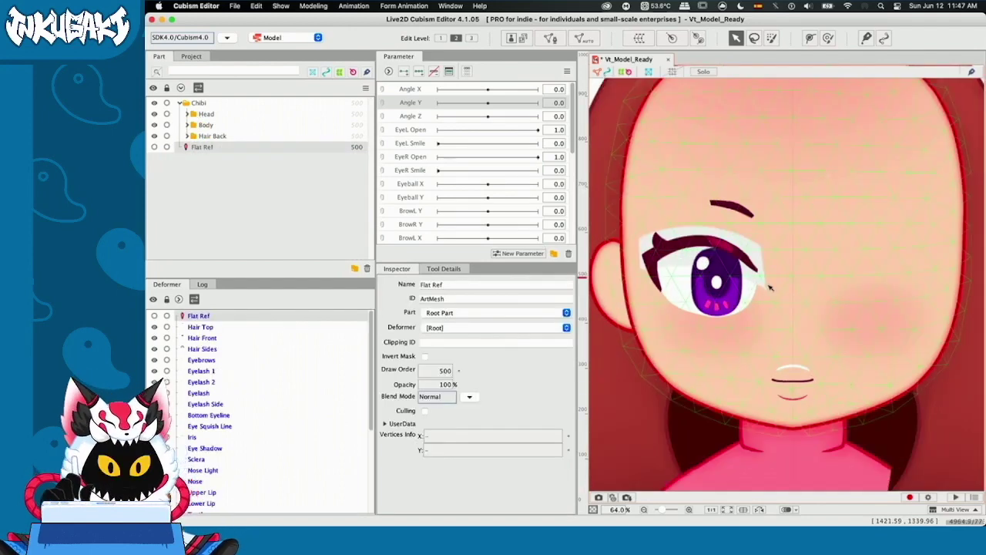
click(732, 206)
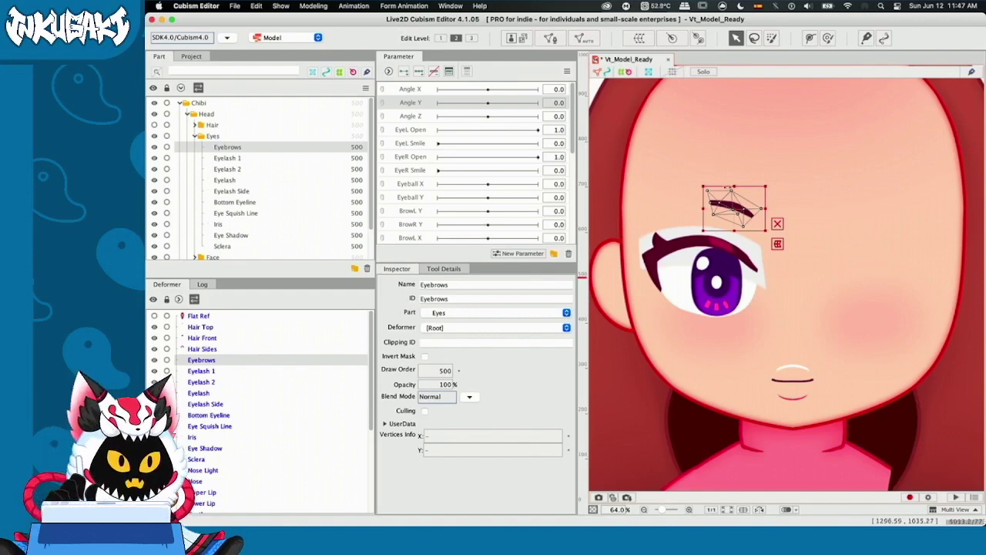
scroll(759, 246, up, 5)
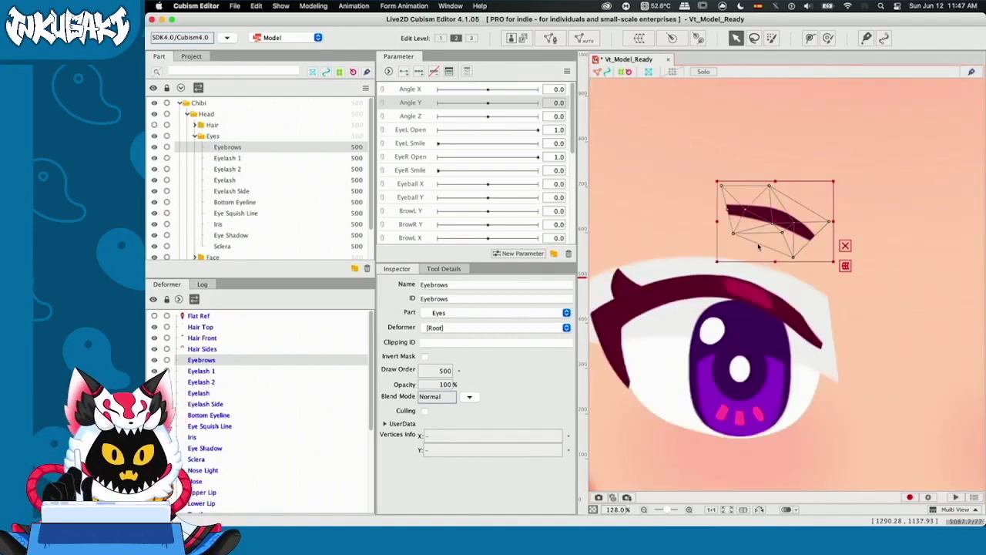
Manually edit the Eyebrows mesh, adding six pen vertices along the brow's left tip and lower edge
click(560, 38)
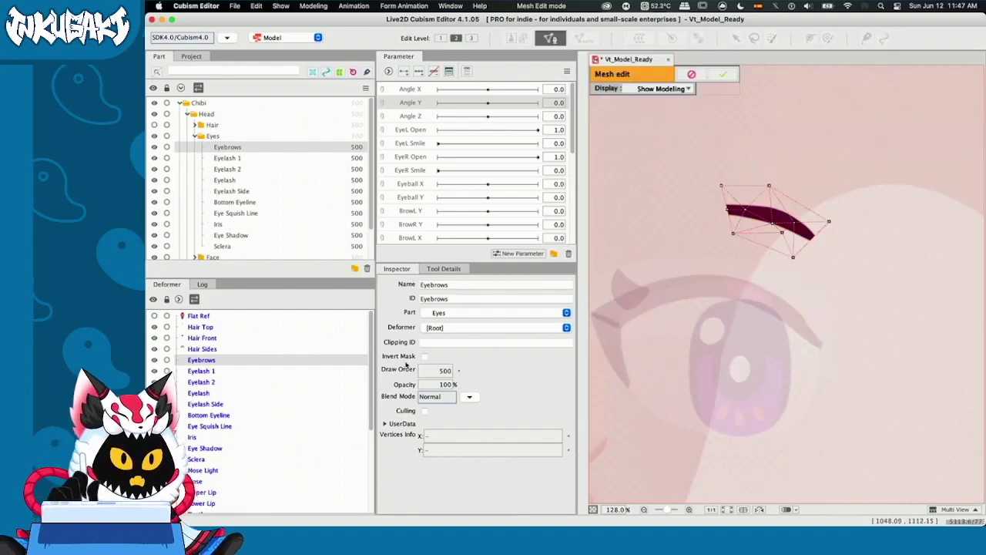
click(722, 185)
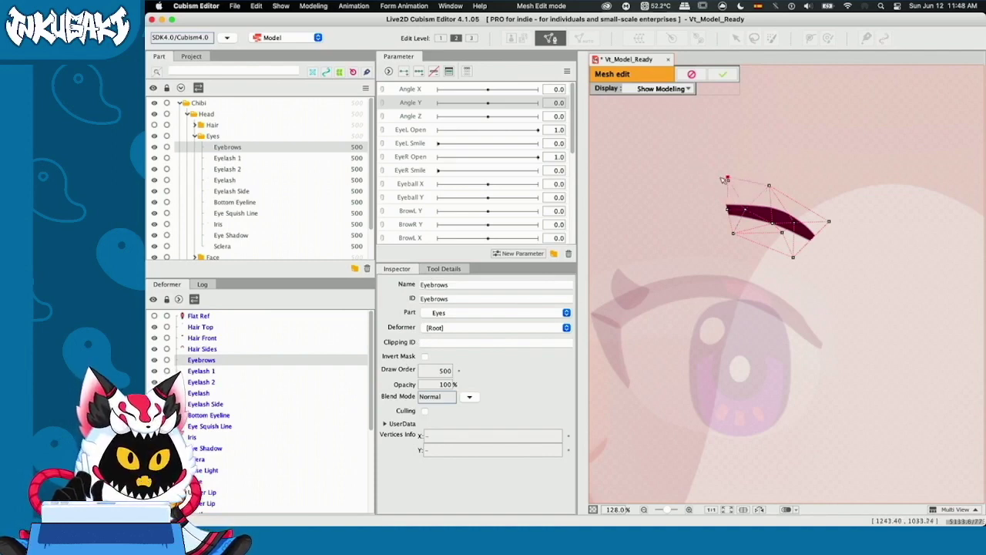
click(443, 269)
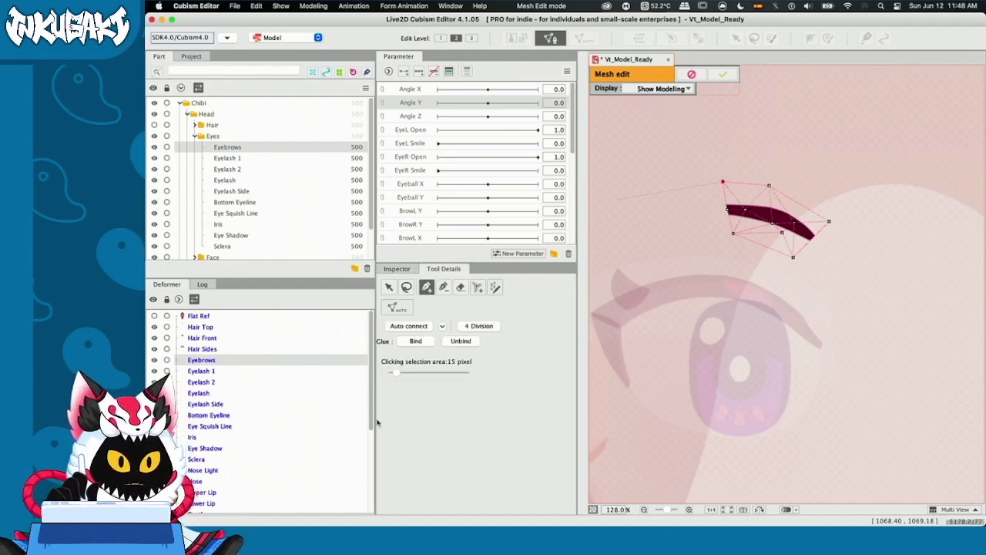
click(683, 187)
click(633, 202)
click(622, 224)
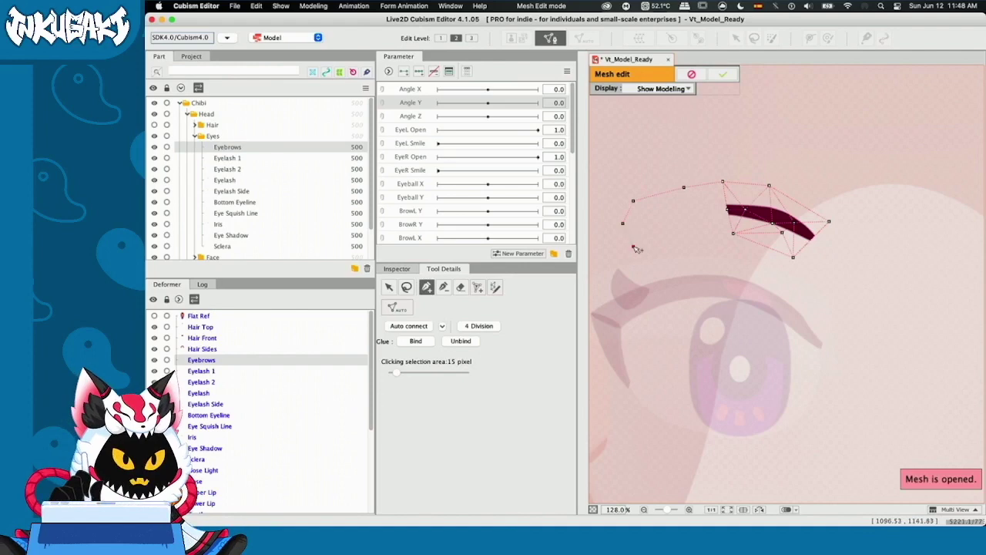
click(662, 243)
click(695, 237)
click(733, 232)
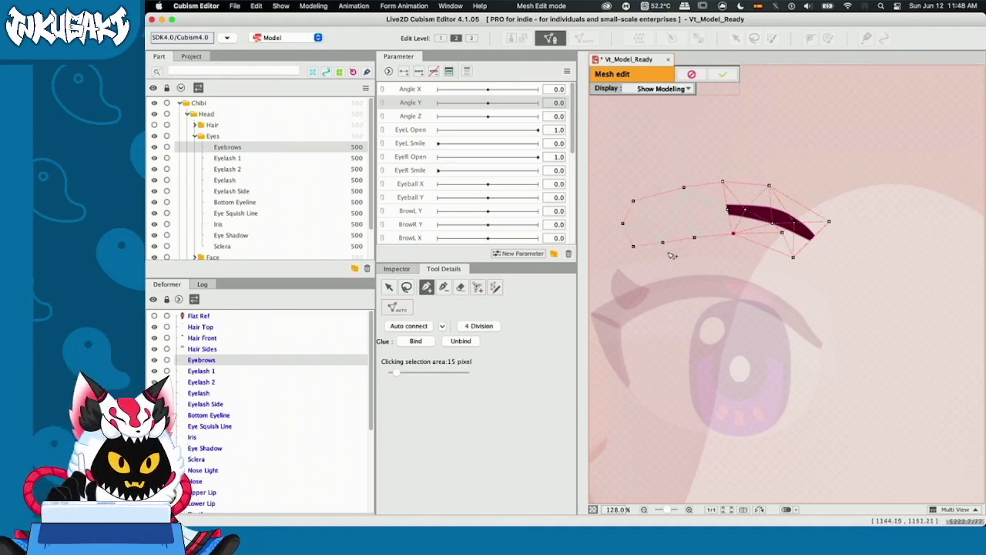
Join the new vertices to the mesh, pull the lower-right vertex past the brow tip, and apply
drag(732, 232, 741, 209)
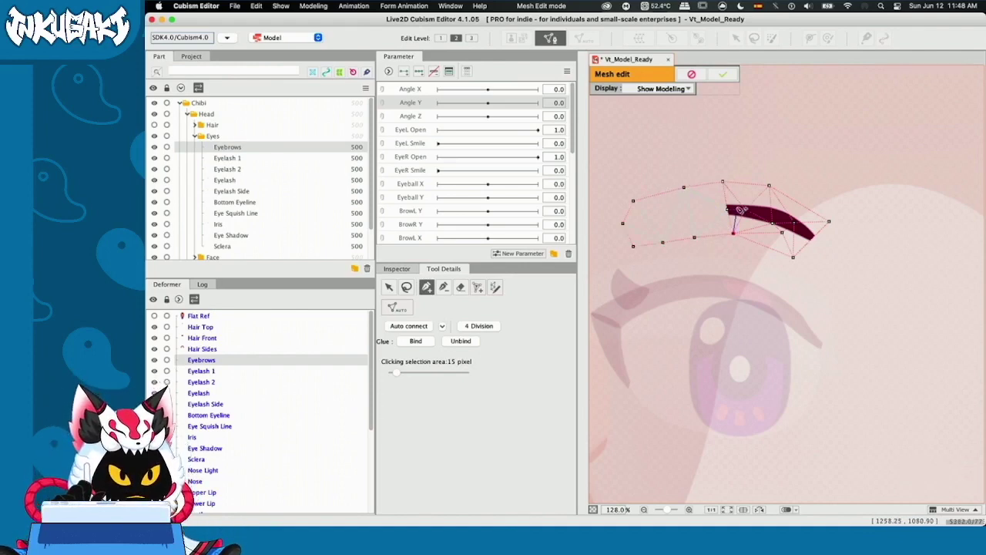
key(v)
drag(792, 256, 839, 263)
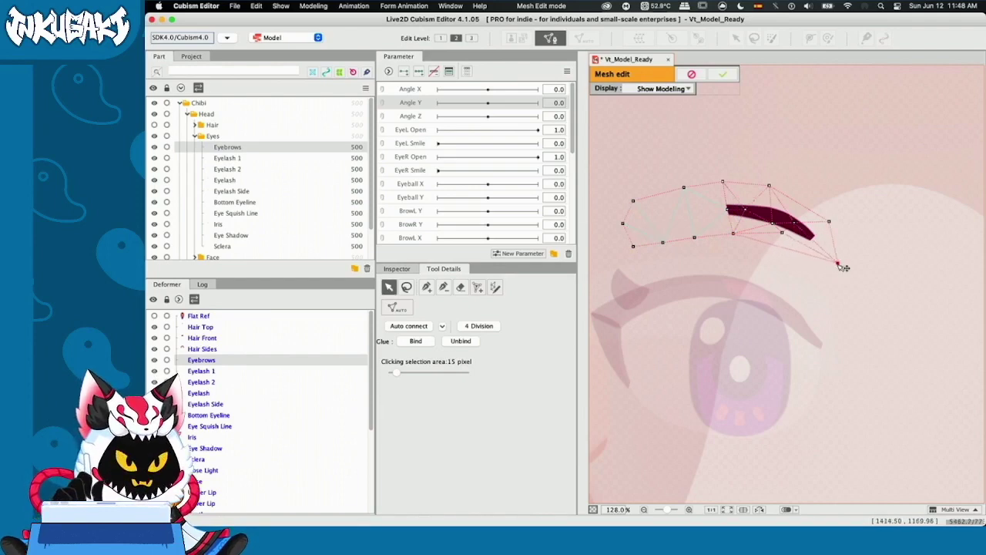
click(731, 78)
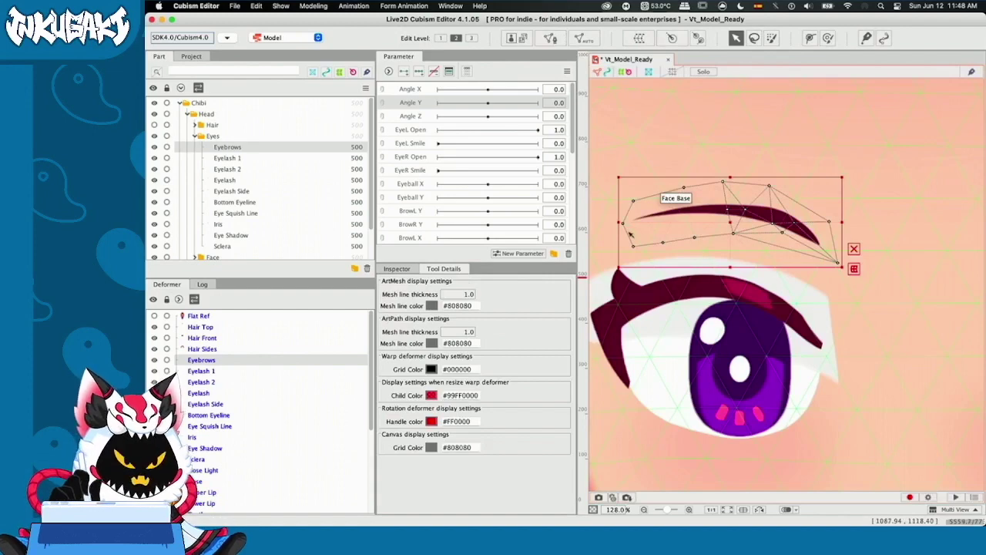
Erase the old Eyebrows vertices and trace new ones along the whole brow, then confirm
click(549, 39)
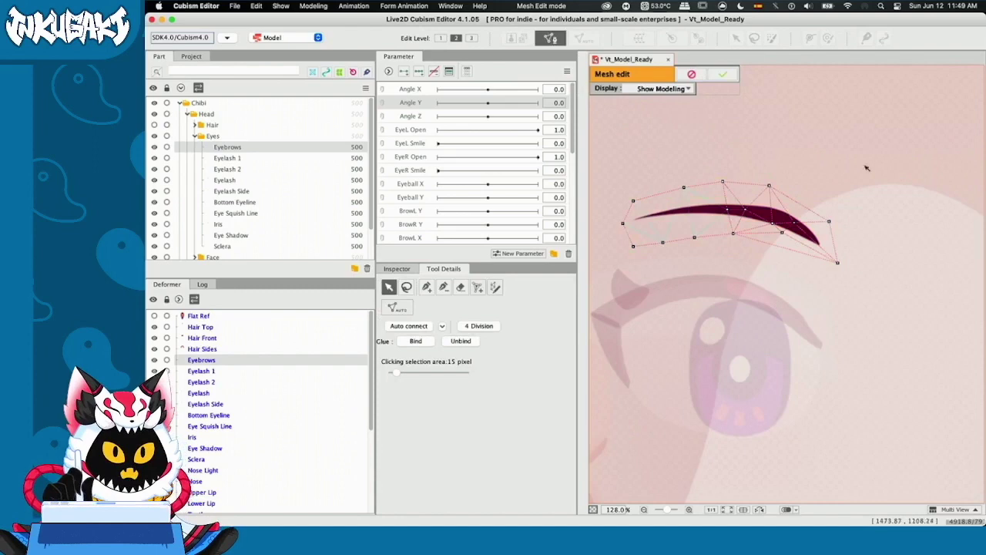
click(460, 286)
mouse_move(836, 260)
mouse_down()
mouse_move(821, 232)
mouse_move(678, 219)
mouse_up()
scroll(667, 202, up, 3)
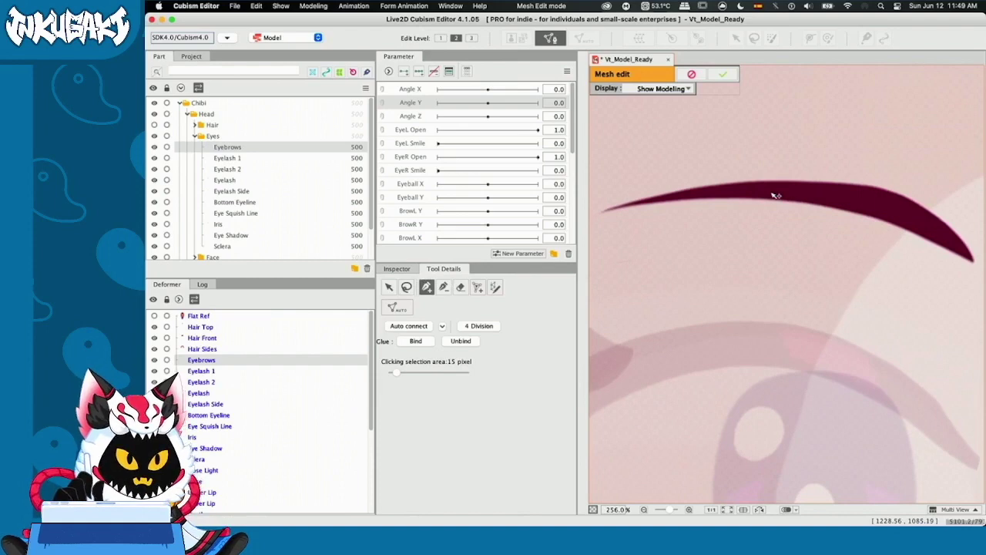
mouse_move(972, 261)
mouse_down()
mouse_move(838, 212)
mouse_move(650, 209)
mouse_move(766, 183)
mouse_move(903, 198)
mouse_move(924, 233)
mouse_up()
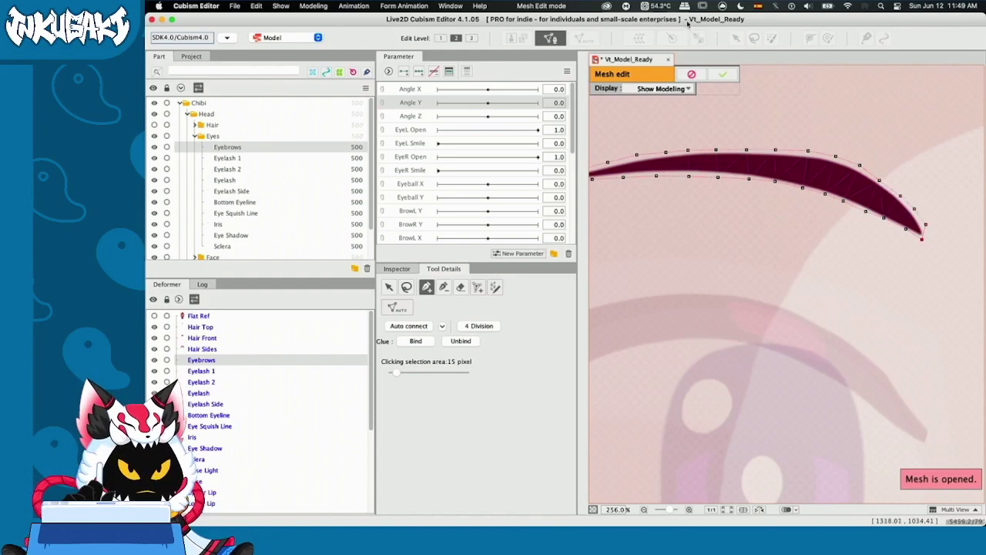
click(726, 75)
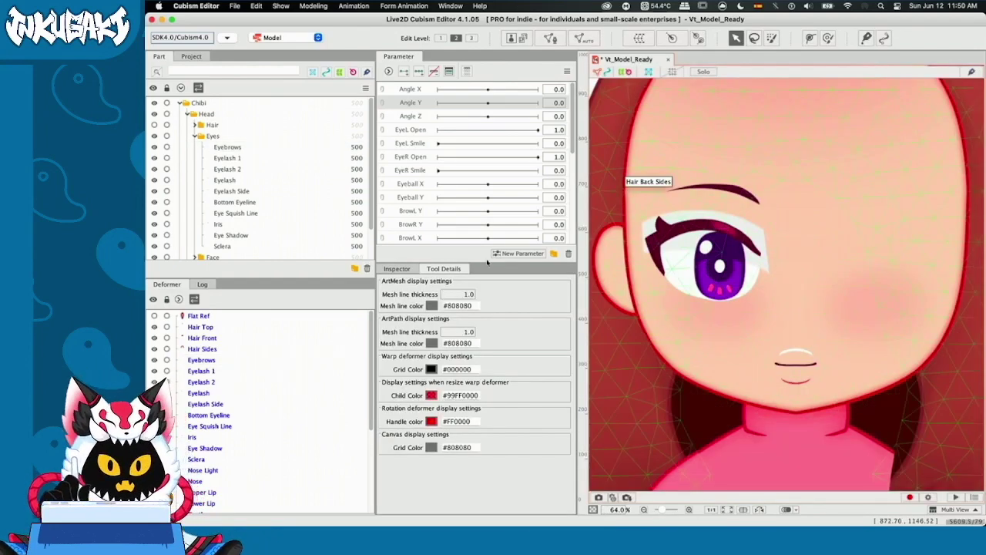
Select the Eyelash mesh briefly, then clear the selection
click(663, 227)
scroll(738, 294, up, 2)
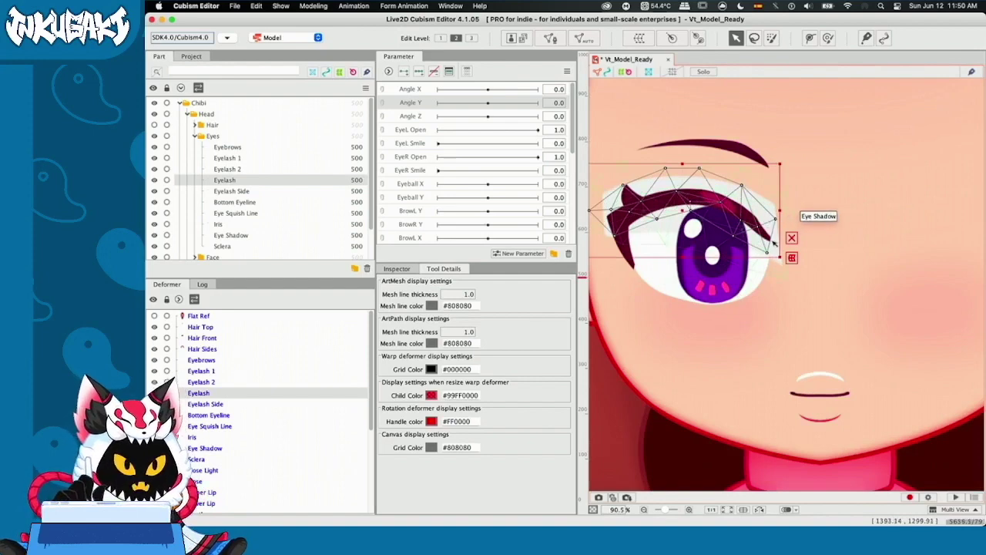
scroll(774, 241, down, 3)
click(852, 359)
scroll(852, 359, up, 2)
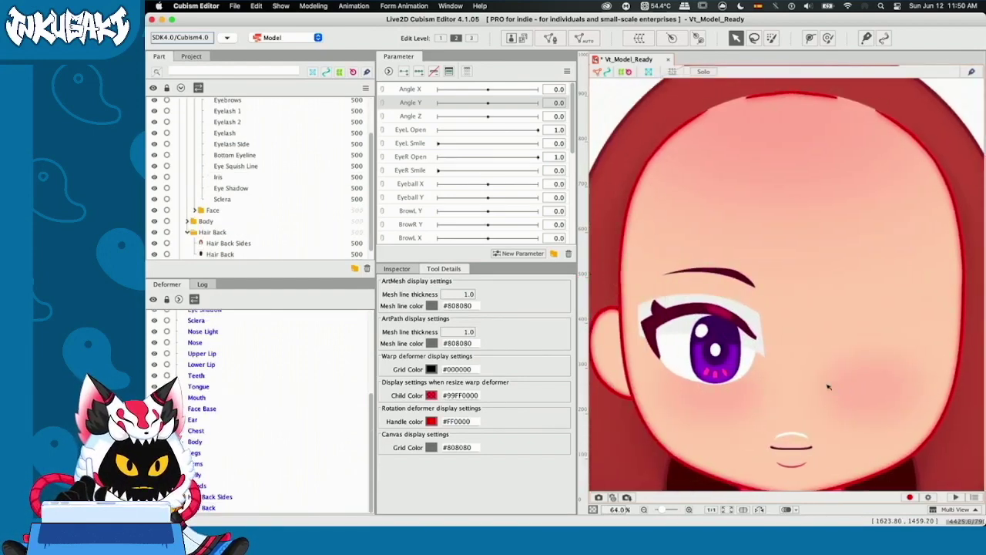
scroll(254, 177, up, 3)
Collapse Eyes, expand Face and Nose, and select the Nose art mesh
click(194, 135)
click(194, 147)
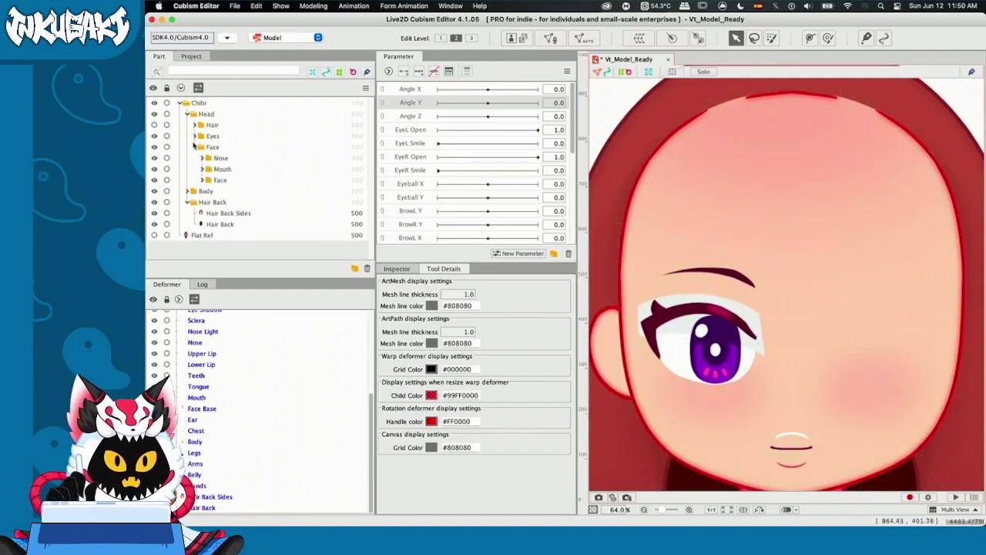
click(204, 158)
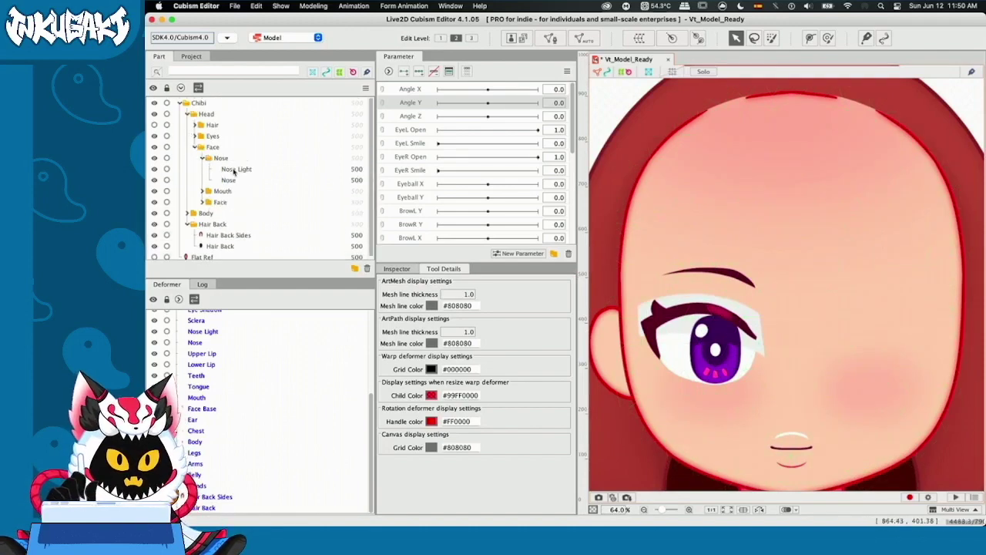
click(234, 172)
click(233, 180)
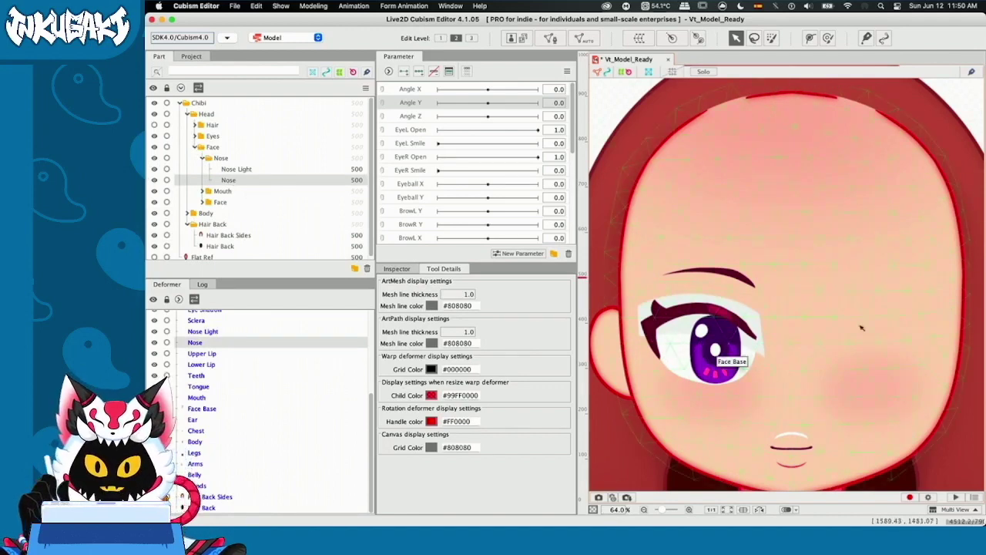
Give the Nose art mesh a hand-placed four-vertex box and confirm it
click(548, 38)
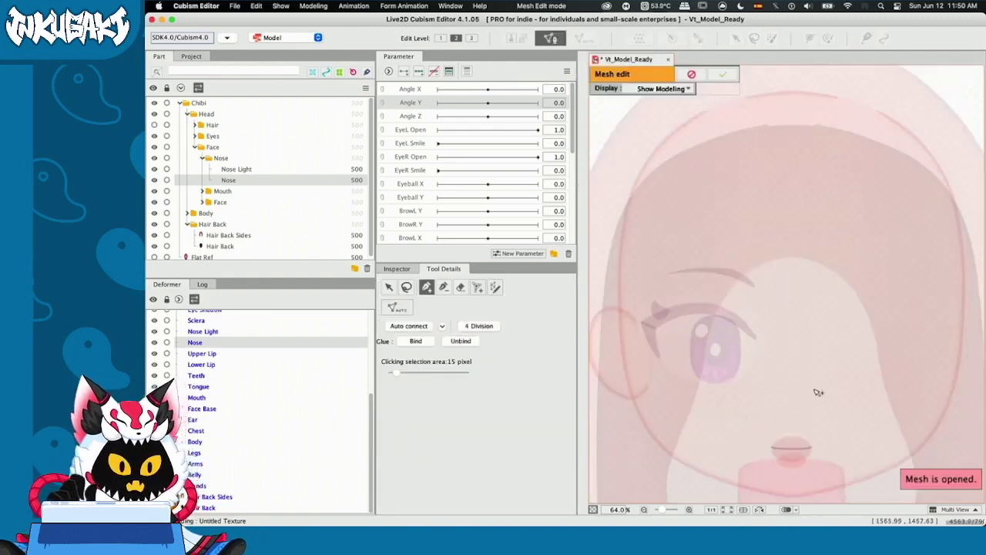
click(763, 385)
click(766, 434)
click(814, 433)
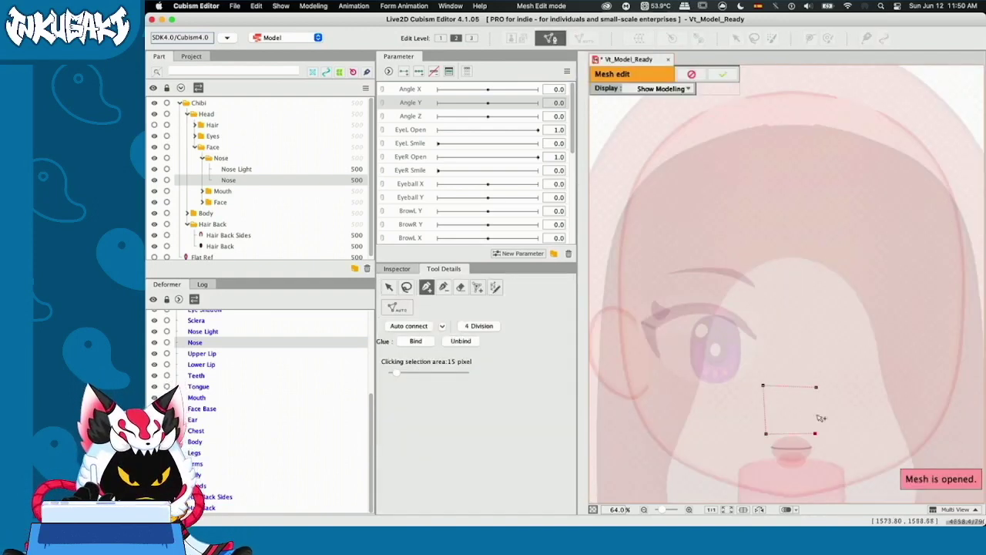
click(816, 386)
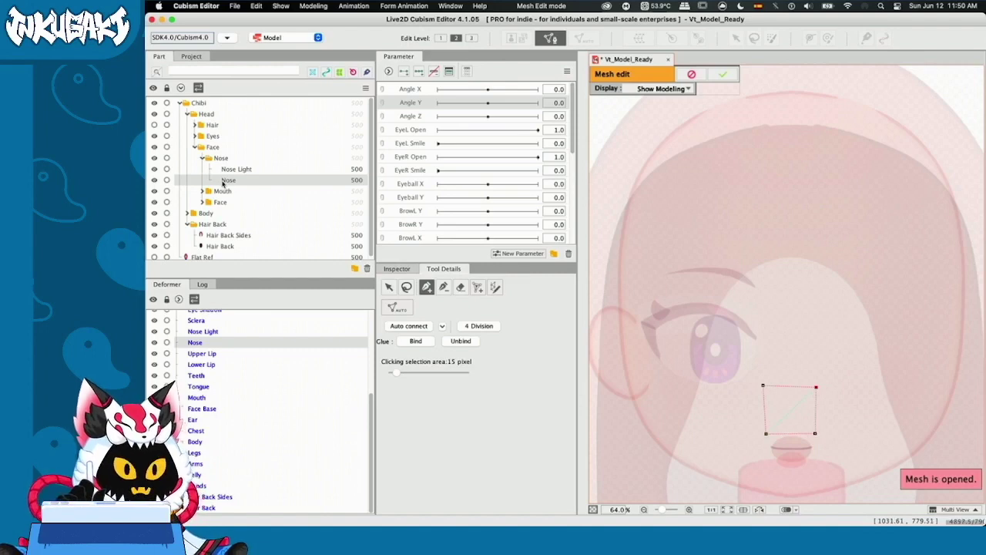
click(716, 77)
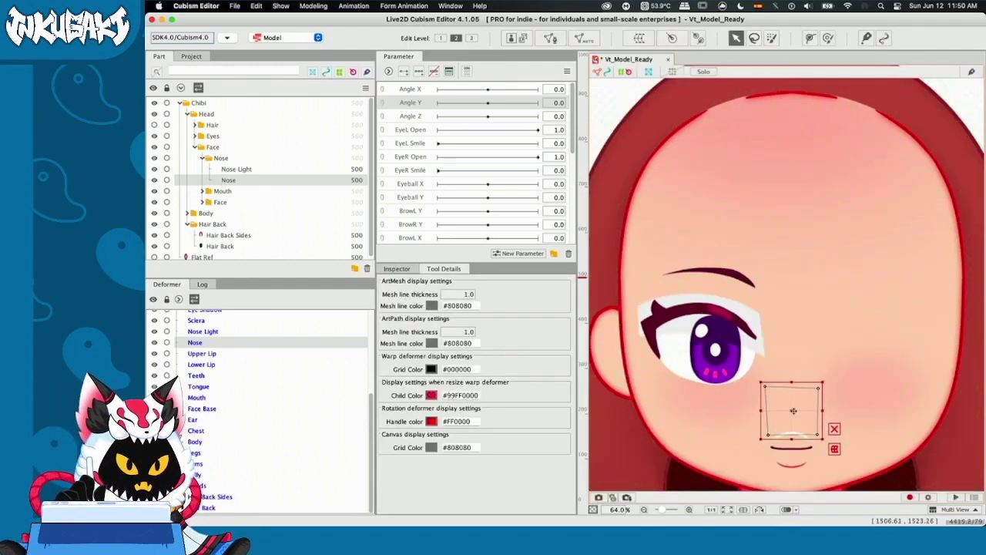
Select Nose Light and place a four-vertex box around the nose highlight, applying it
click(786, 282)
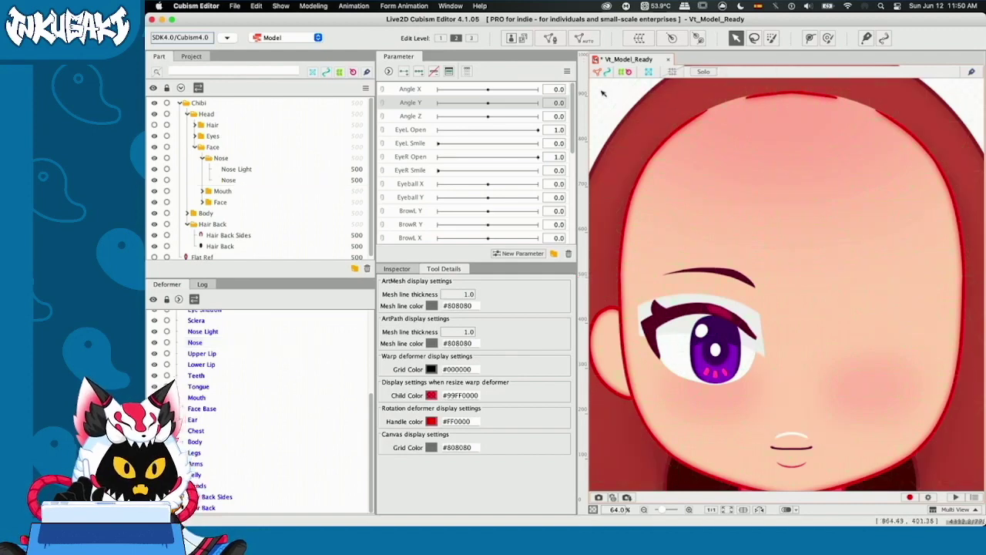
click(230, 178)
click(231, 169)
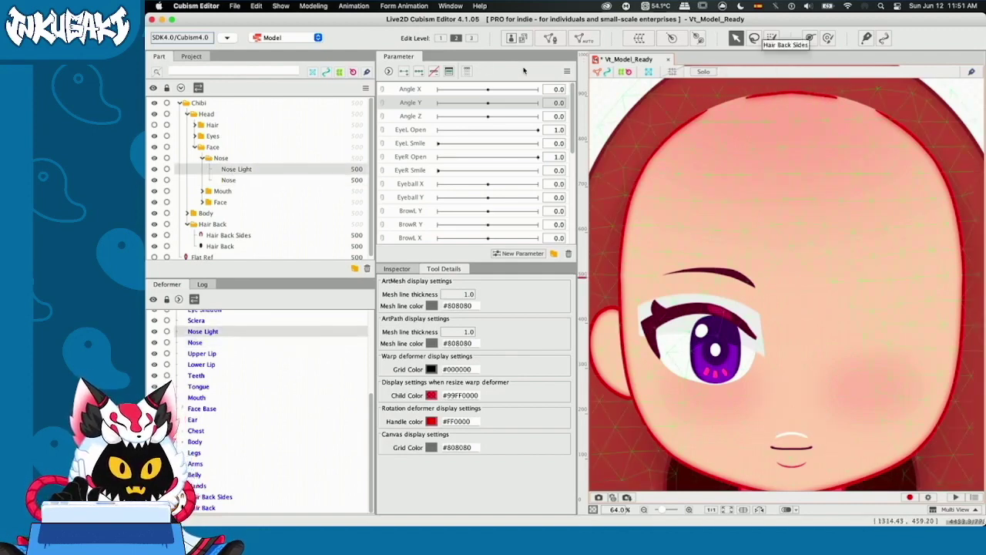
click(550, 38)
click(768, 380)
click(768, 419)
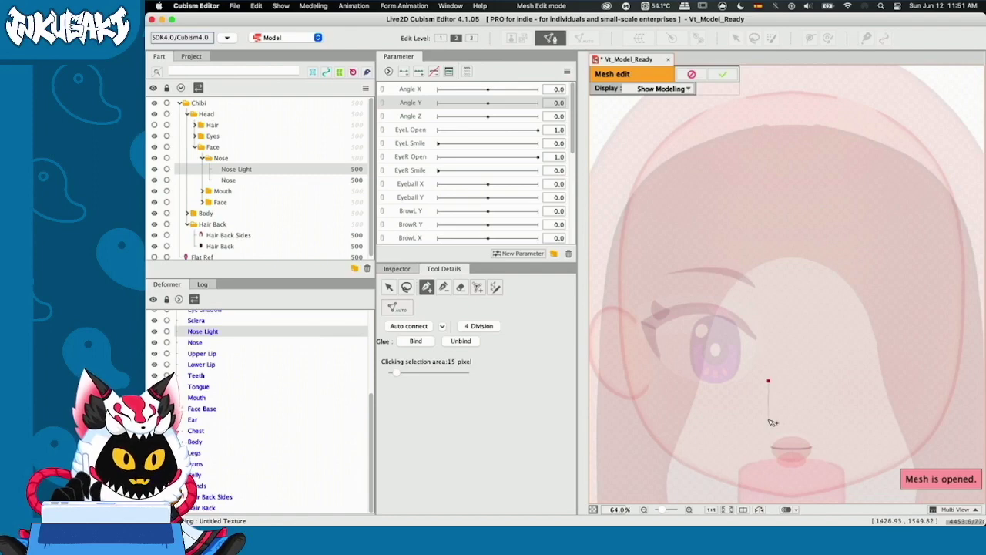
click(811, 420)
click(812, 378)
key(Return)
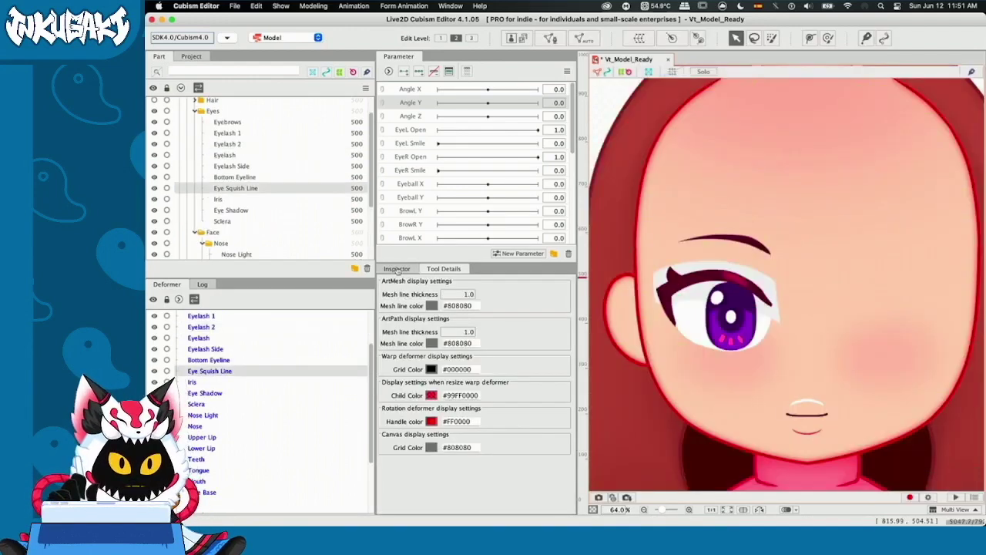
Wrap the Eye Squish Line in a hand-placed four-point mesh and confirm
double_click(722, 252)
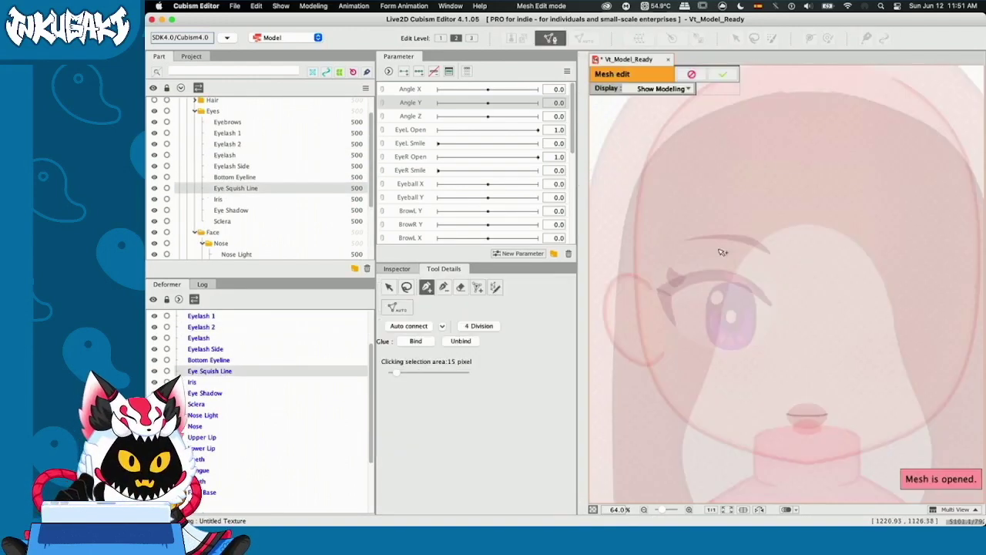
click(715, 245)
click(711, 257)
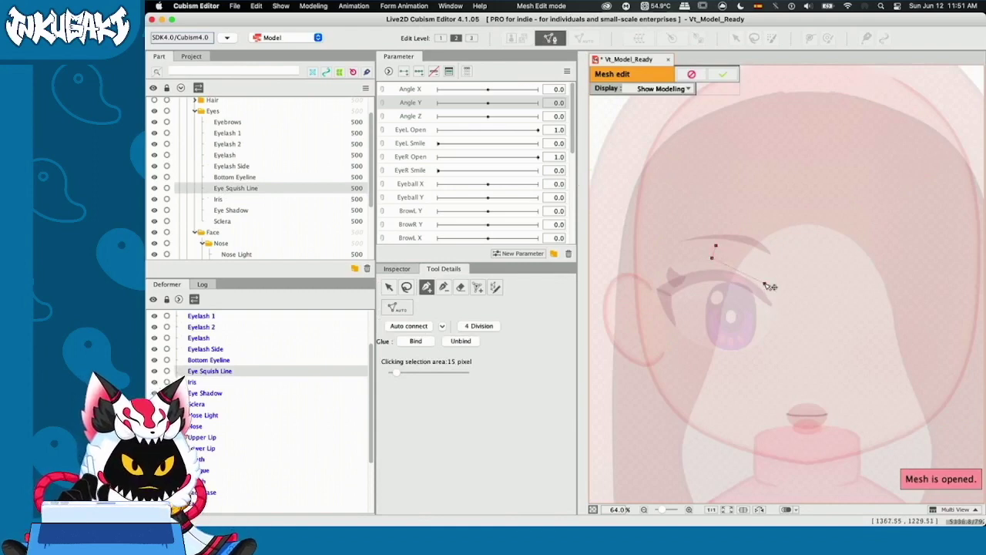
click(768, 284)
click(776, 264)
click(716, 245)
key(Return)
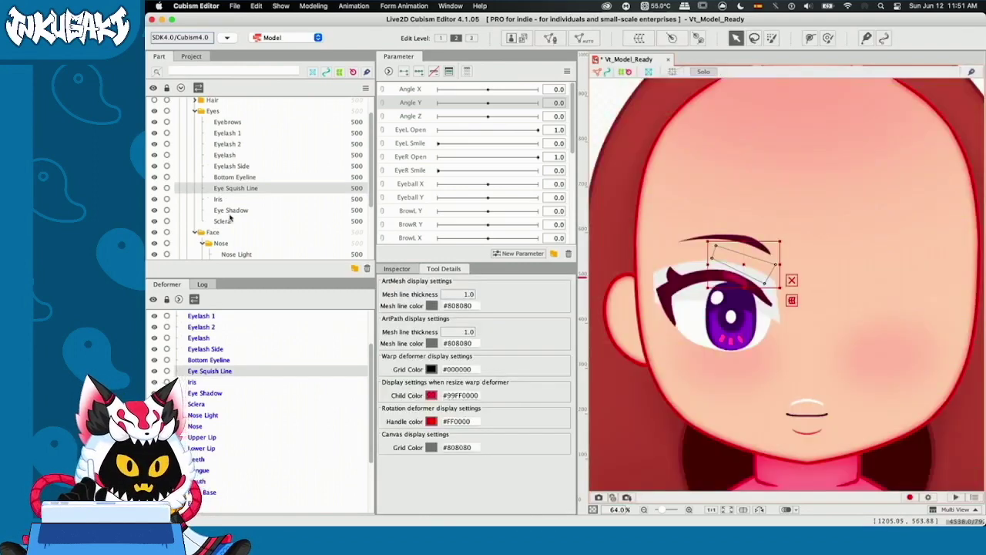
Wrap the Bottom Eyeline in a hand-placed four-point mesh and confirm
click(225, 177)
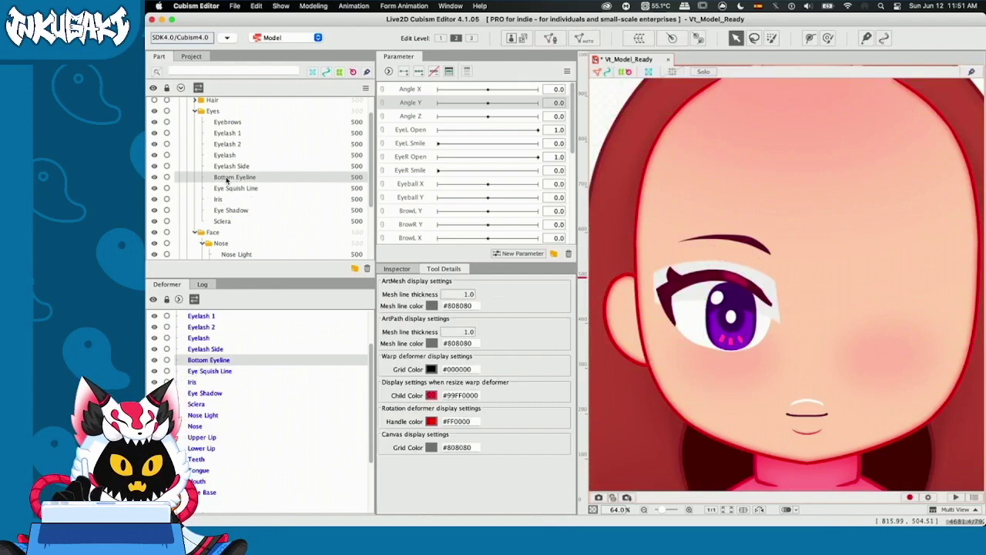
click(551, 38)
click(678, 322)
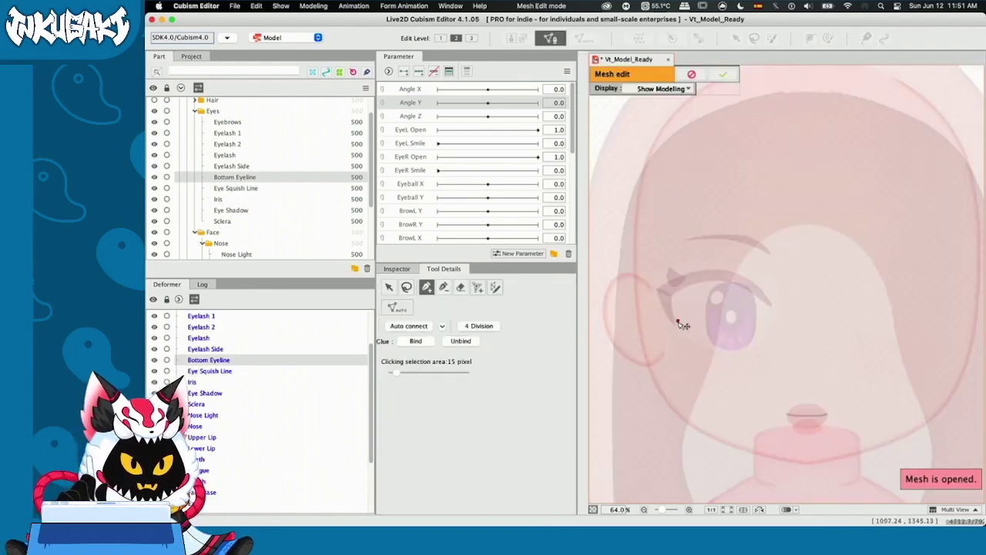
click(669, 340)
click(730, 362)
click(705, 339)
key(Return)
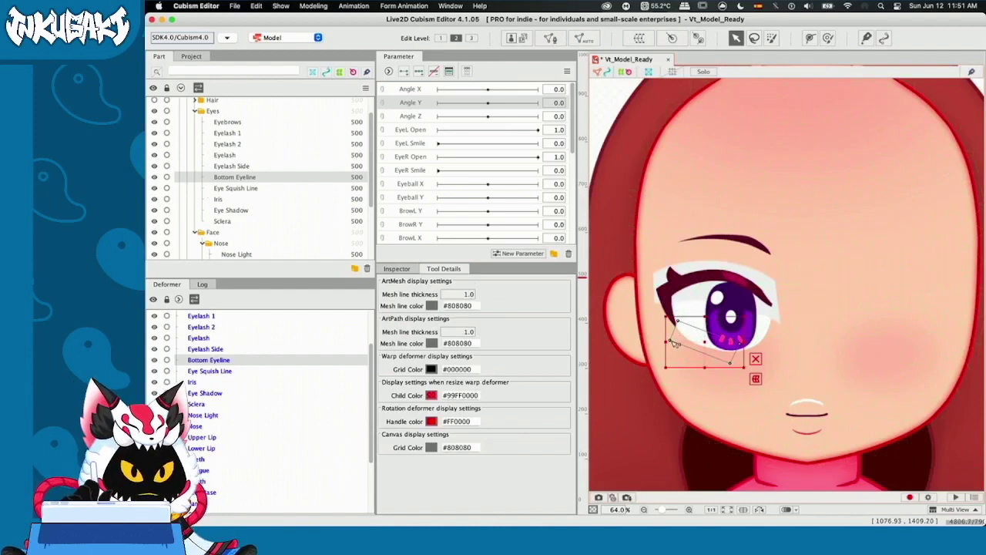
scroll(672, 342, down, 3)
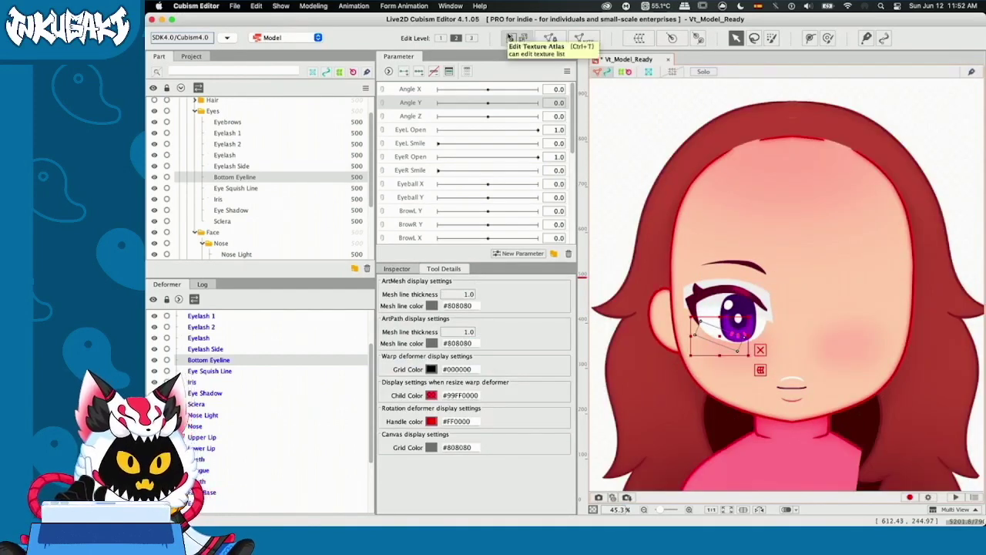
click(510, 38)
Zoom into the atlas and move the vest and green oval pieces into free space
click(353, 491)
click(354, 491)
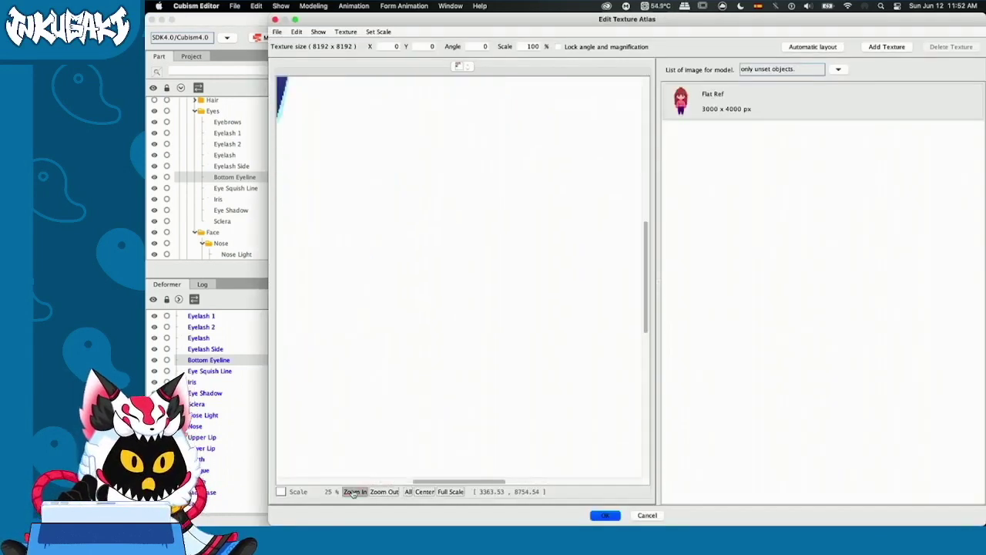
scroll(627, 337, up, 10)
scroll(462, 416, left, 3)
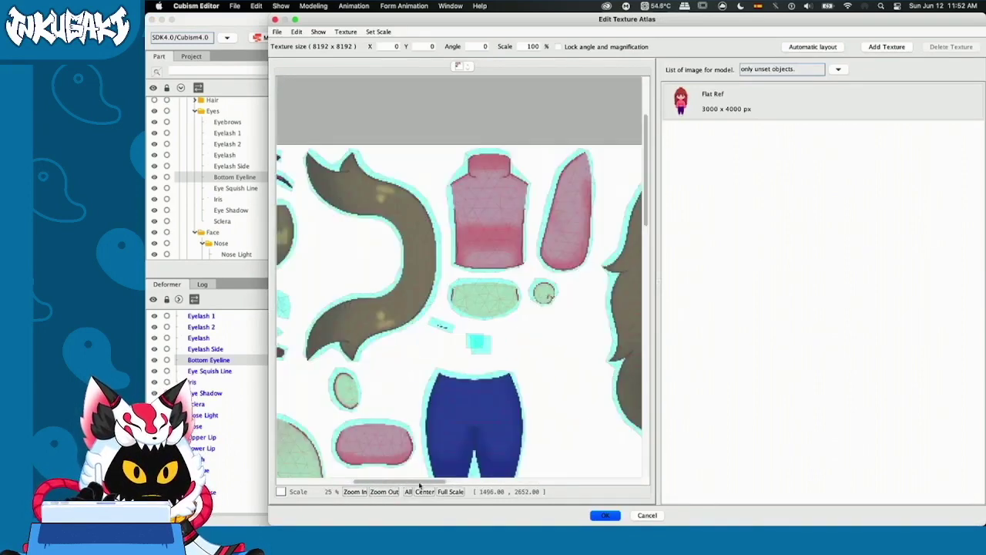
scroll(420, 486, right, 2)
scroll(455, 308, down, 3)
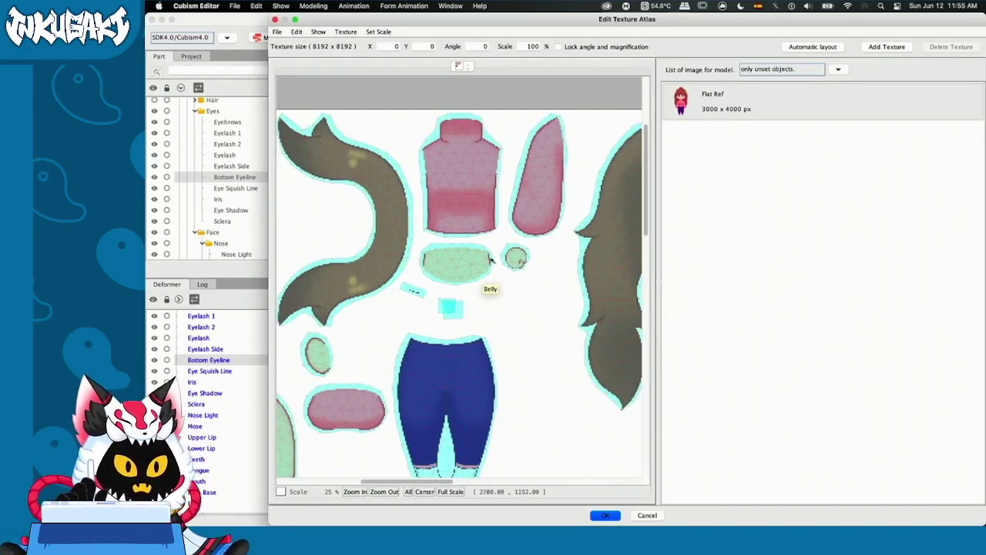
drag(459, 177, 393, 245)
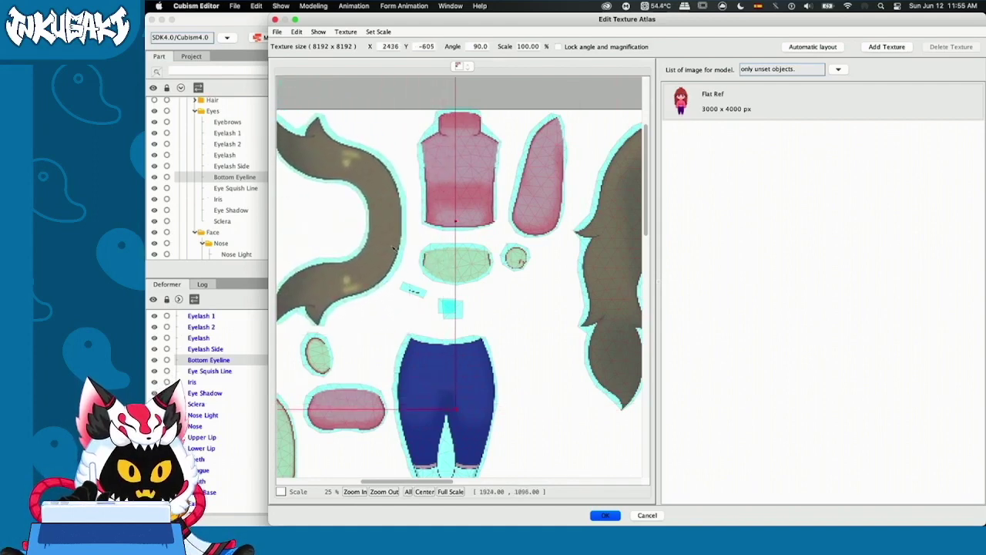
drag(409, 482, 400, 482)
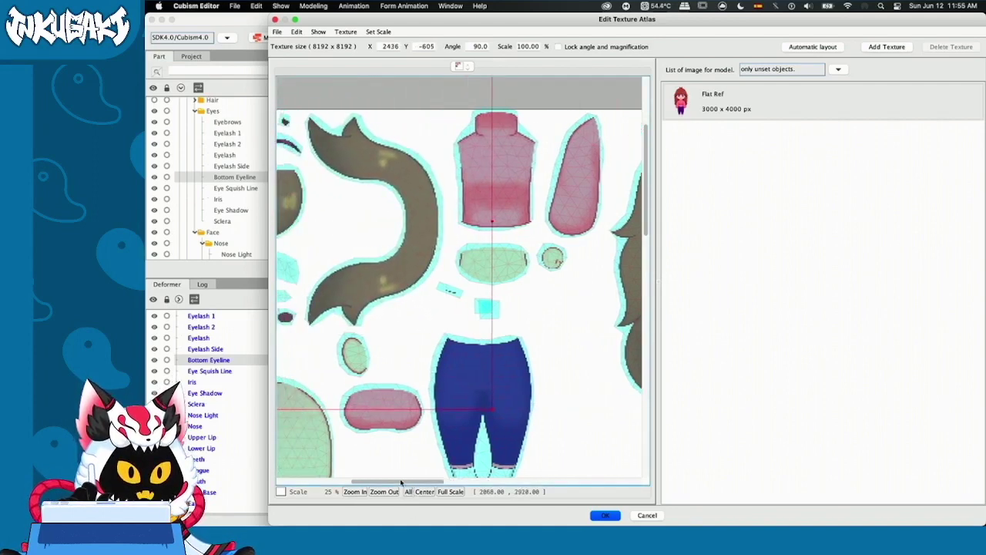
drag(501, 263, 576, 302)
At 75% zoom, separate the small eye piece and thin piece, then accept the atlas
drag(410, 483, 401, 484)
click(354, 492)
click(354, 492)
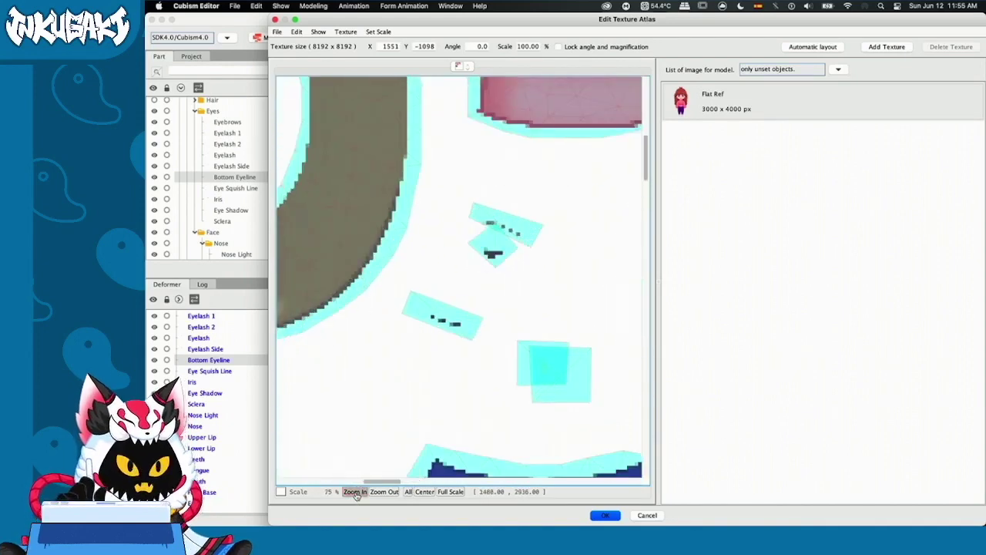
mouse_move(383, 483)
mouse_down()
mouse_move(416, 484)
mouse_move(362, 484)
mouse_move(393, 484)
mouse_up()
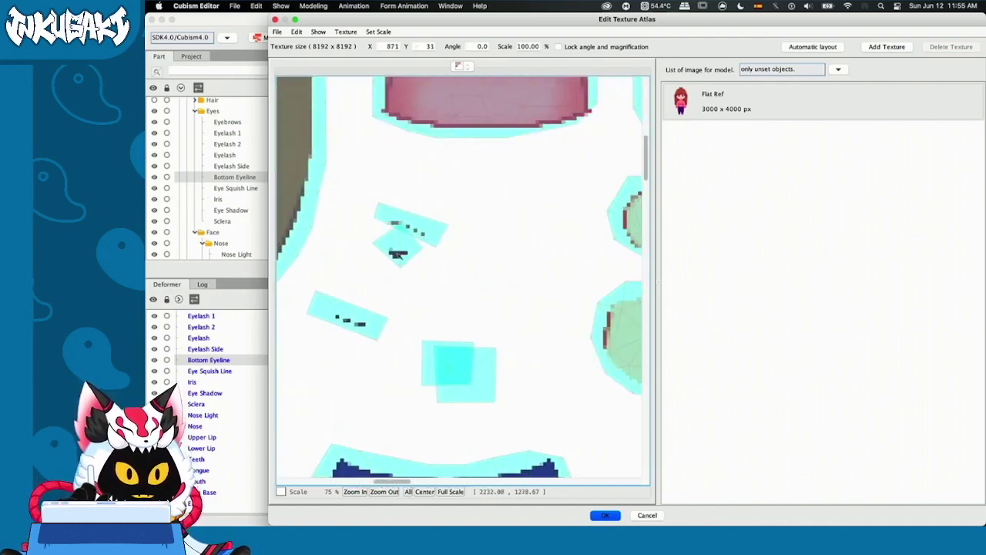
drag(398, 255, 388, 273)
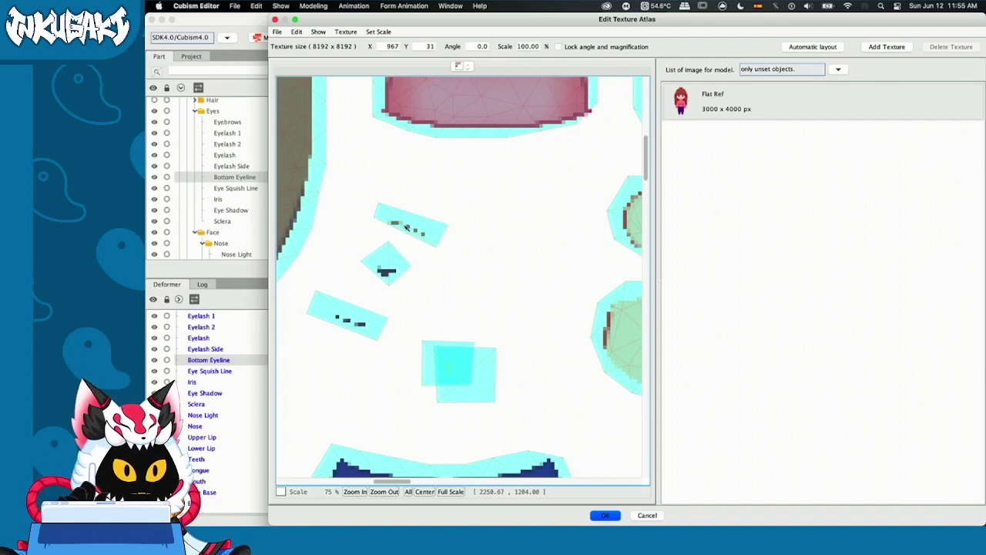
drag(406, 227, 426, 218)
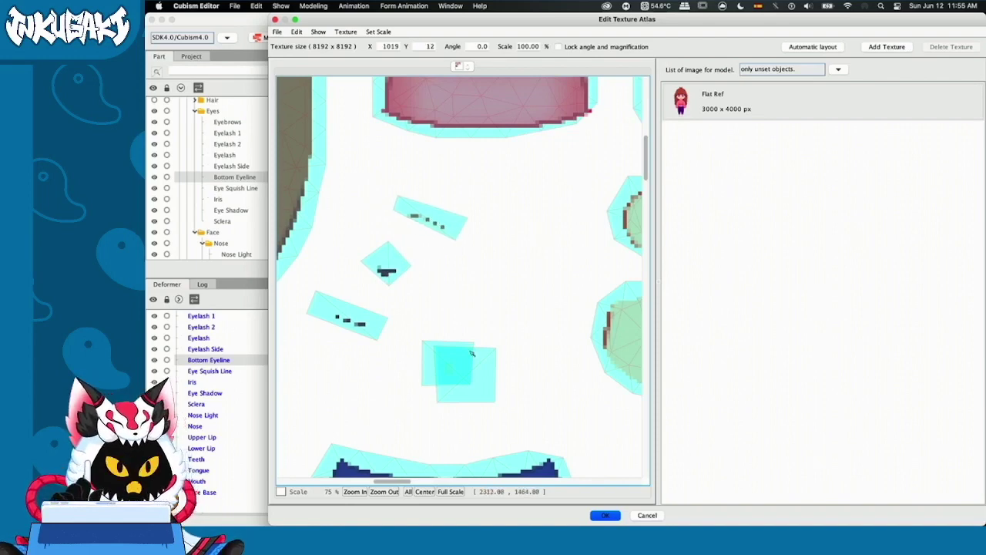
click(600, 516)
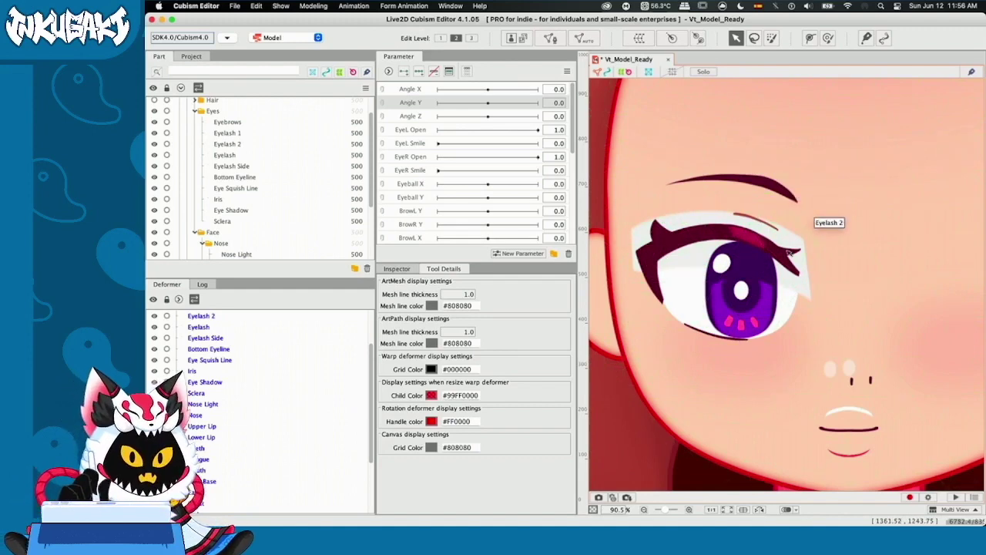
Zoom and pan the canvas onto the eye and nose, and select the Nose Light art mesh
scroll(778, 293, down, 3)
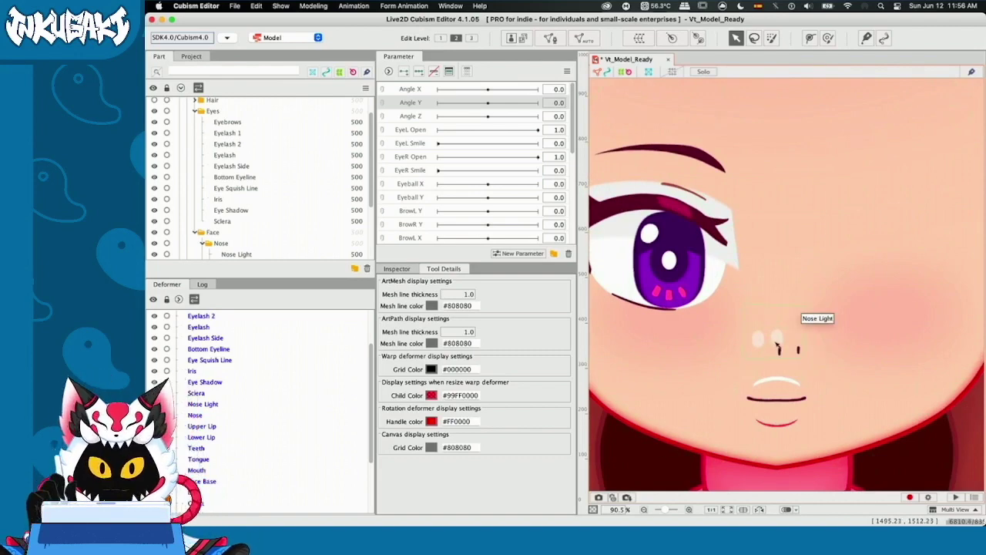
scroll(773, 346, left, 1)
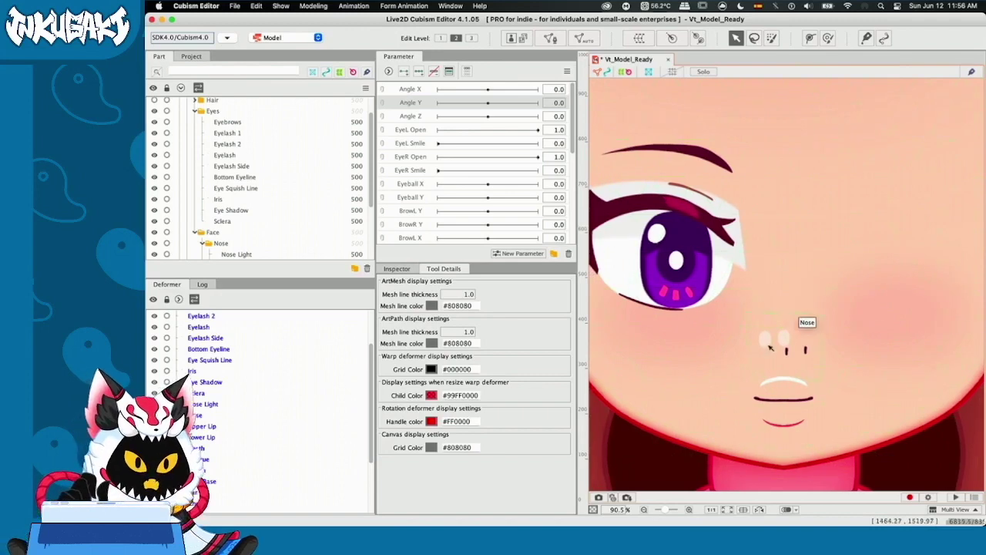
scroll(211, 208, down, 2)
click(231, 213)
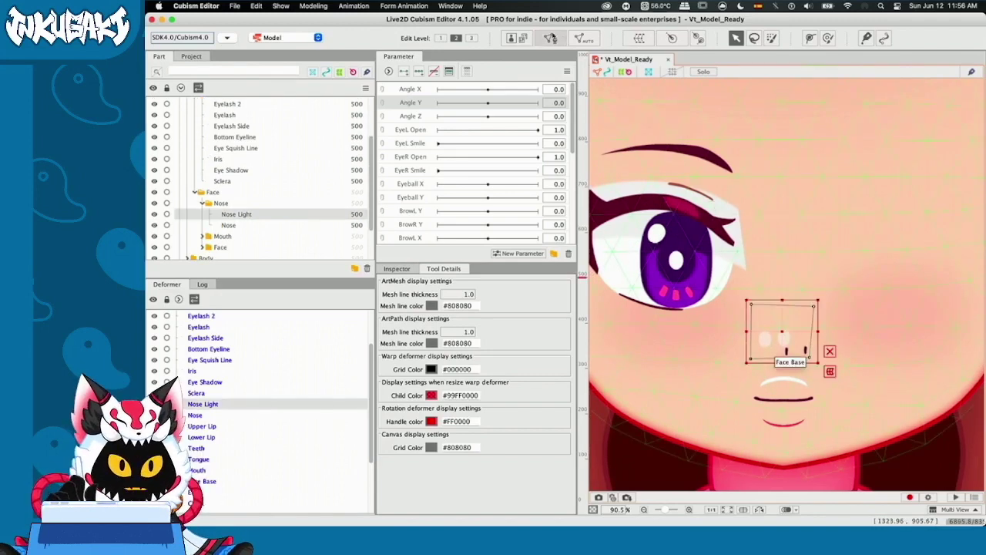
Pull the Nose Light mesh corners tight around the nose highlight and confirm
click(551, 38)
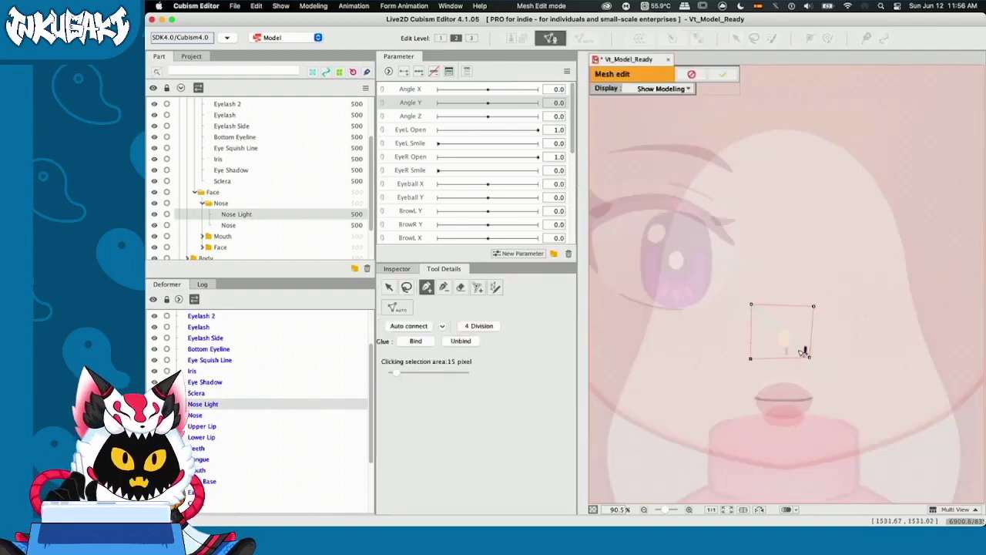
scroll(801, 353, up, 5)
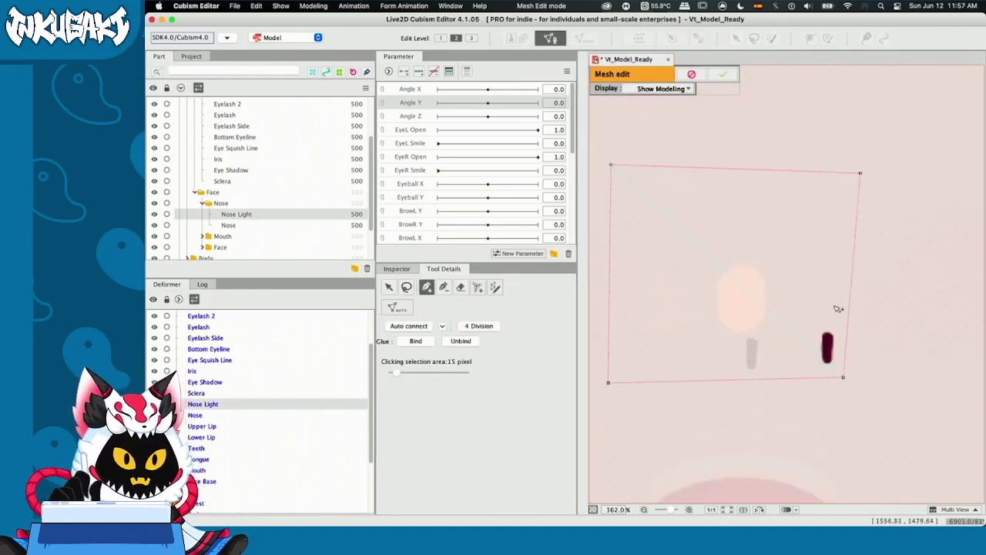
click(733, 319)
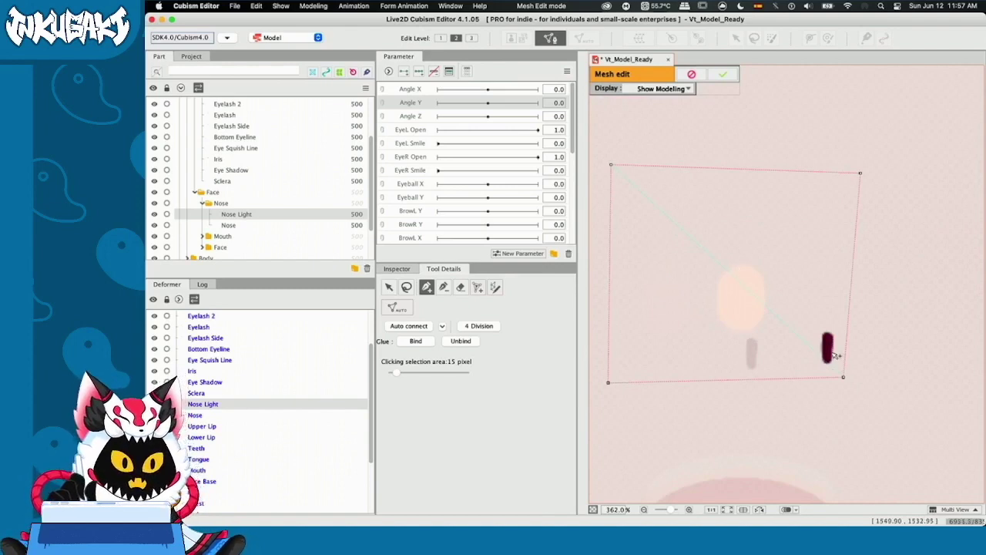
drag(843, 377, 772, 331)
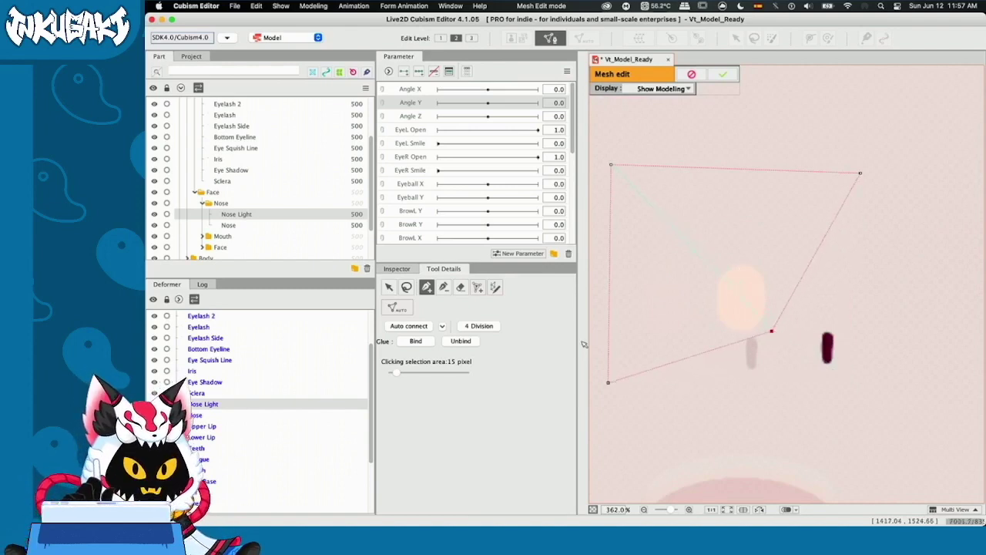
drag(610, 385, 717, 341)
drag(612, 165, 709, 260)
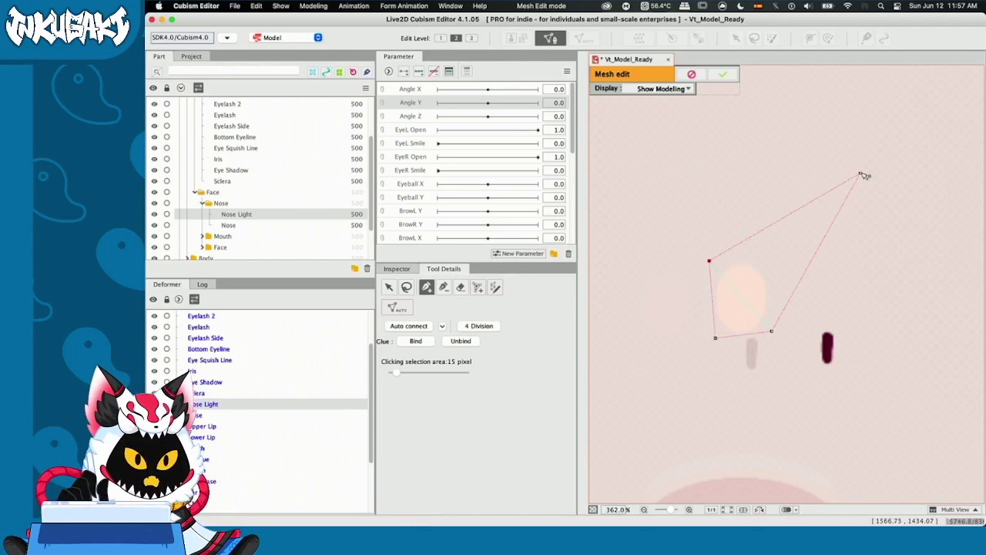
drag(862, 174, 779, 262)
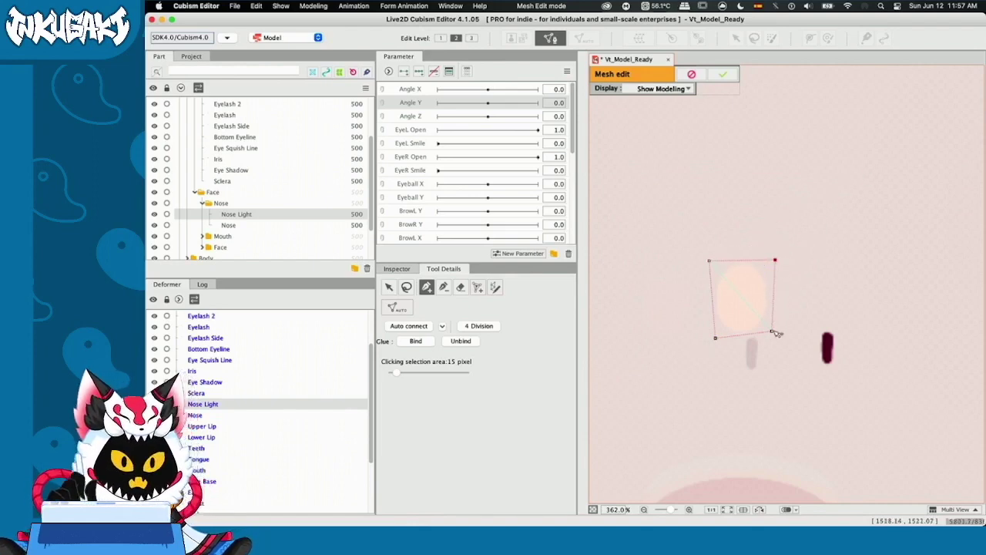
drag(778, 334, 712, 341)
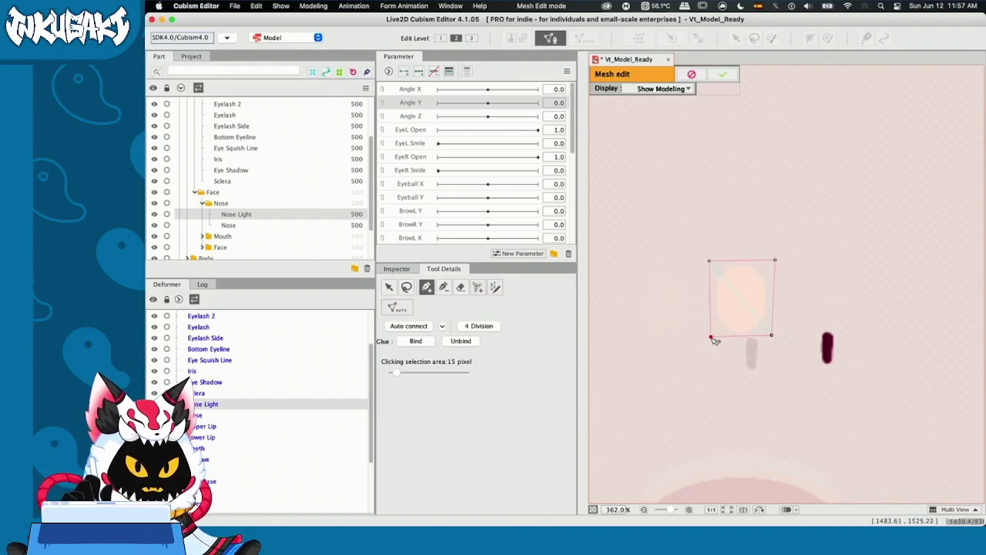
click(722, 74)
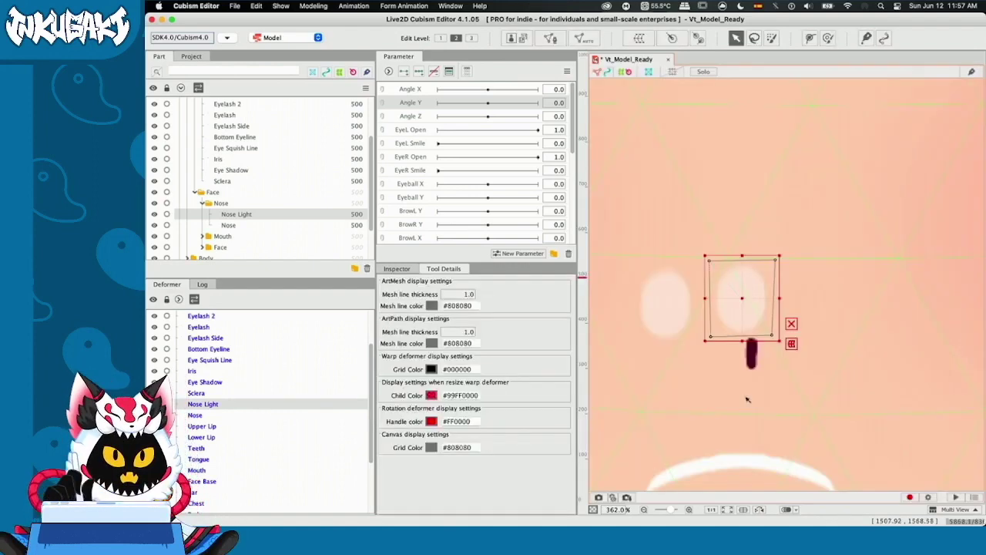
Drag the Nose mesh's four corners in onto the nose shape, confirm, and recheck Nose Light
click(652, 310)
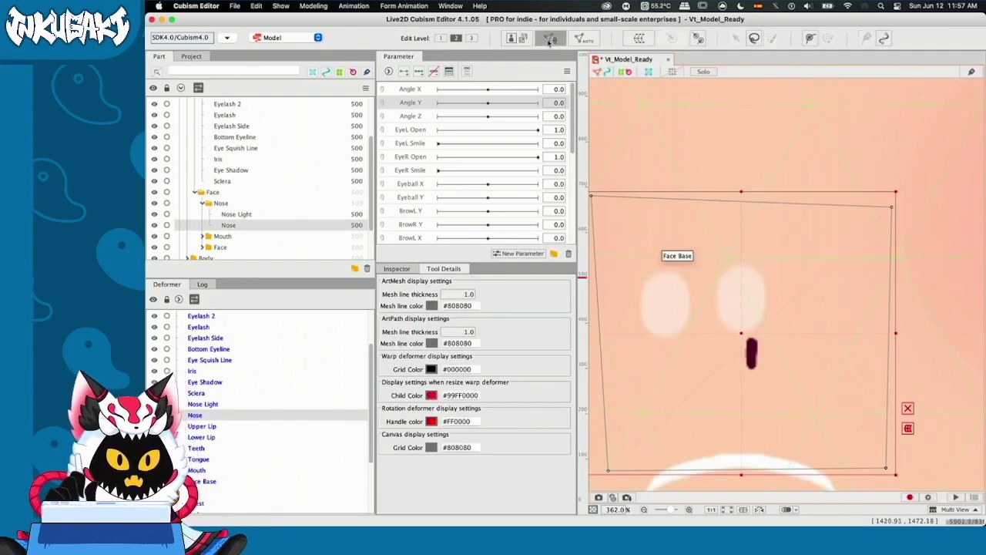
click(550, 38)
drag(590, 197, 743, 335)
drag(891, 207, 761, 335)
drag(886, 467, 765, 375)
drag(608, 470, 744, 375)
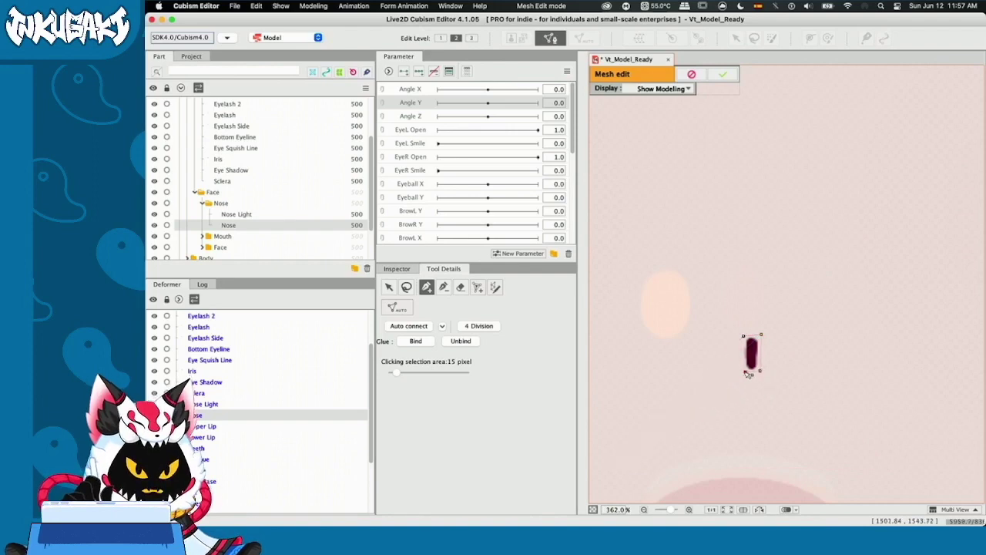
key(Return)
scroll(751, 300, up, 5)
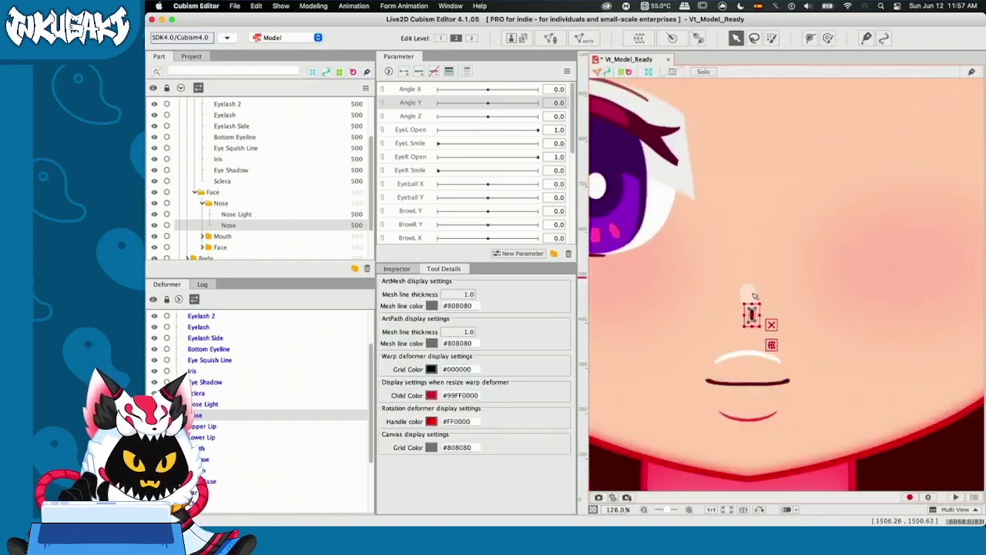
click(747, 301)
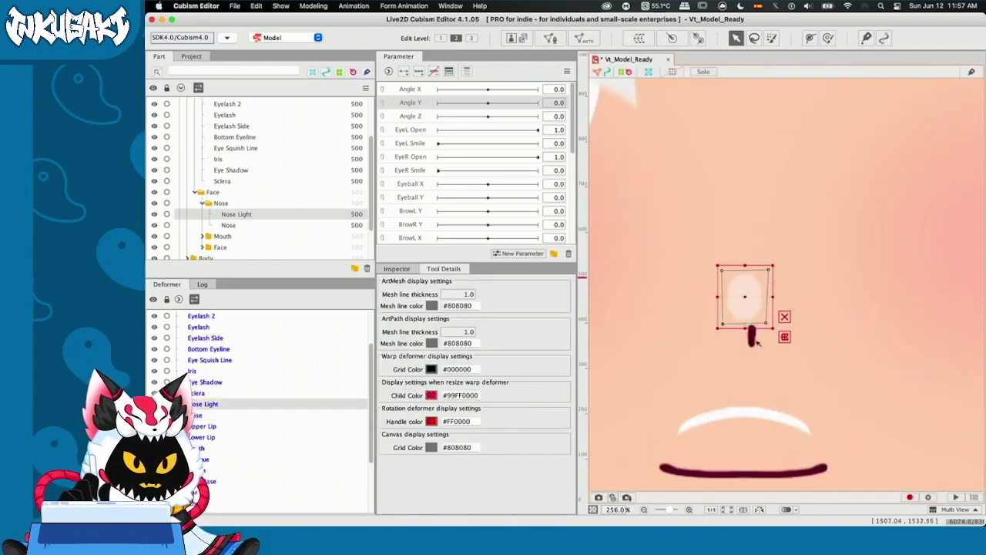
scroll(759, 296, down, 5)
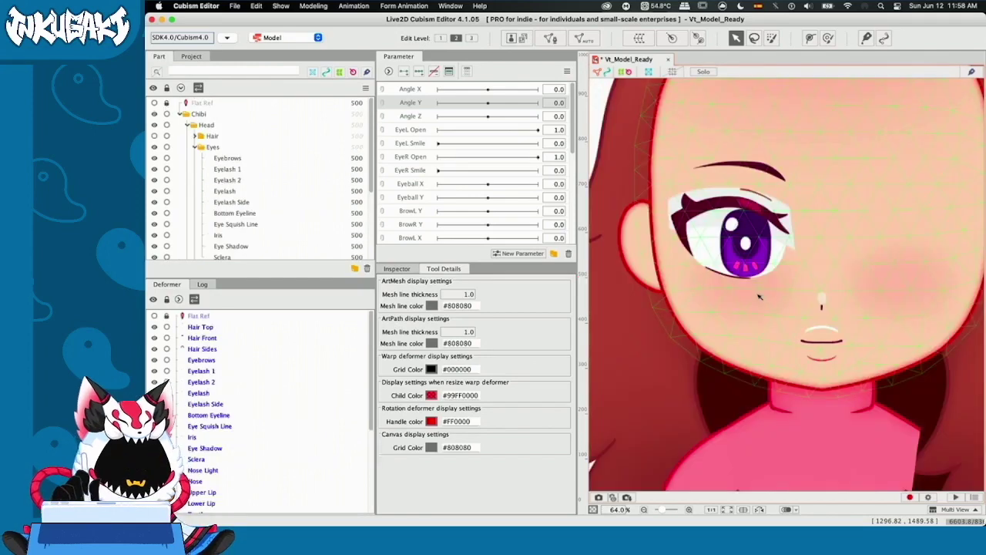
Select the Eye Shadow mesh on the eye to show its Inspector properties (ArtMesh8, part Eyes), zoomed in
click(394, 269)
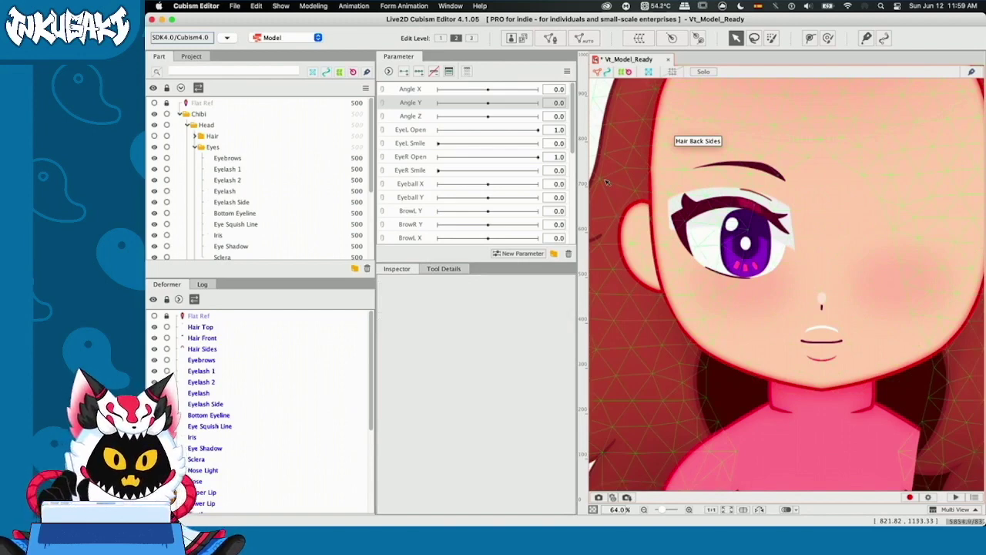
click(676, 202)
scroll(663, 192, up, 4)
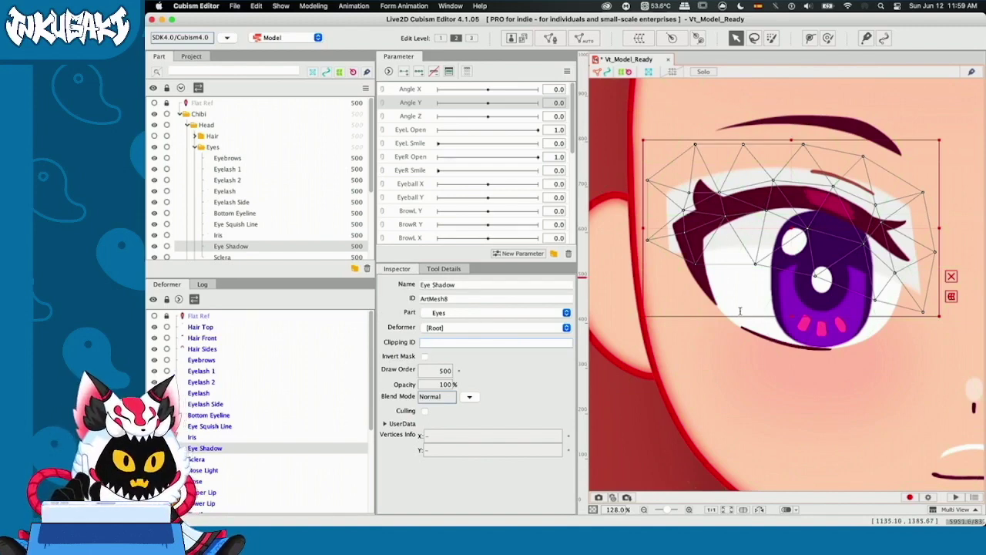
Copy the Sclera mesh's ID and paste it as the Eye Shadow's Clipping ID, dismissing the notice
click(775, 275)
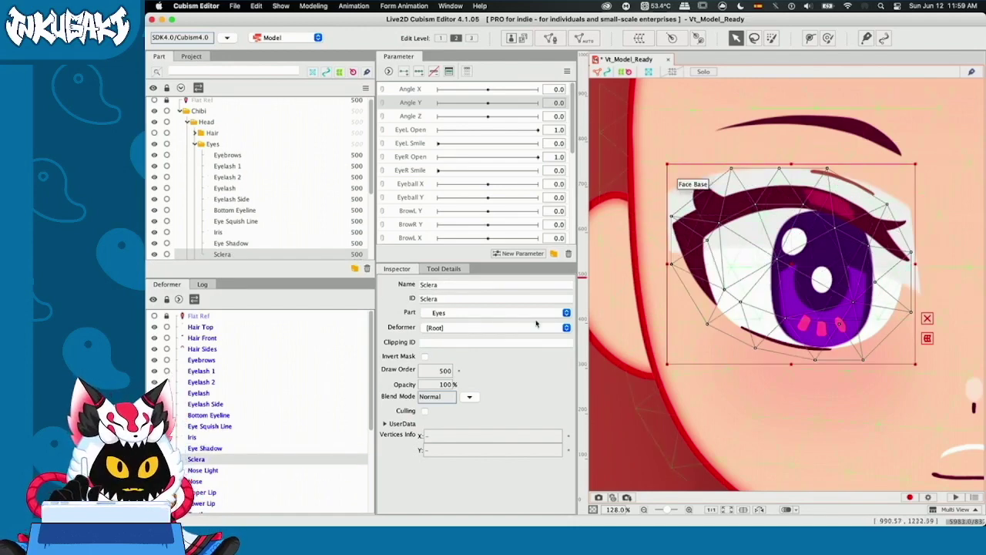
click(421, 298)
drag(420, 298, 452, 301)
key(super+c)
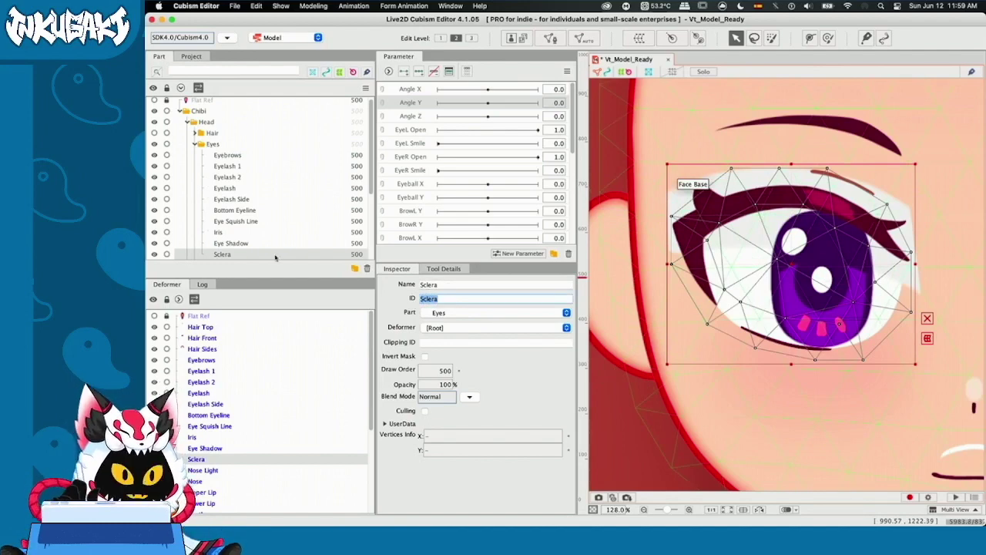
click(217, 243)
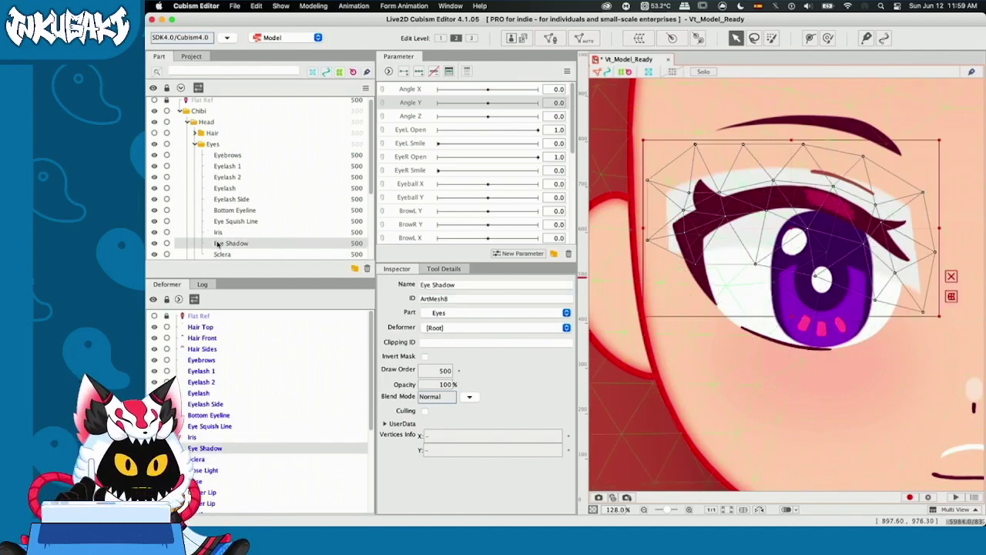
click(432, 344)
key(super+v)
key(Return)
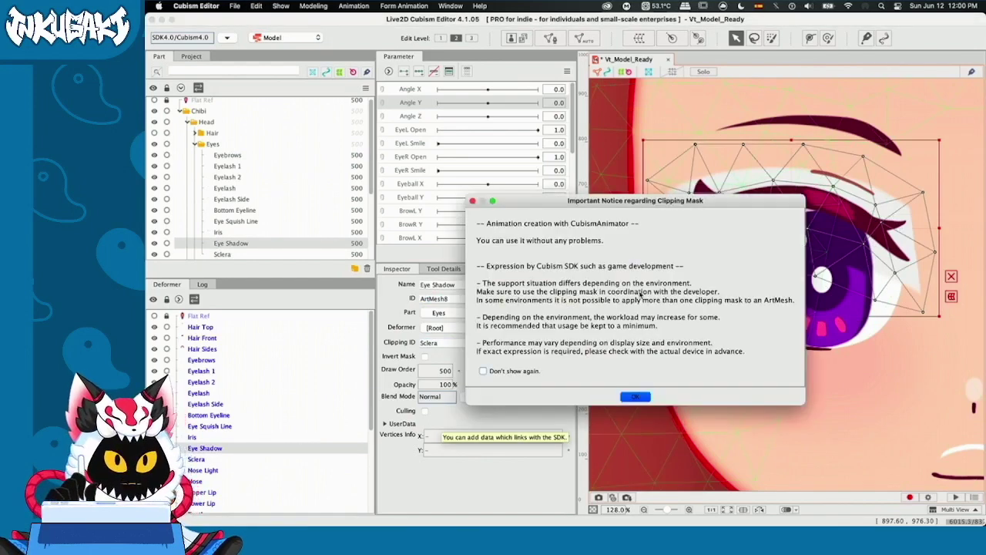
click(628, 399)
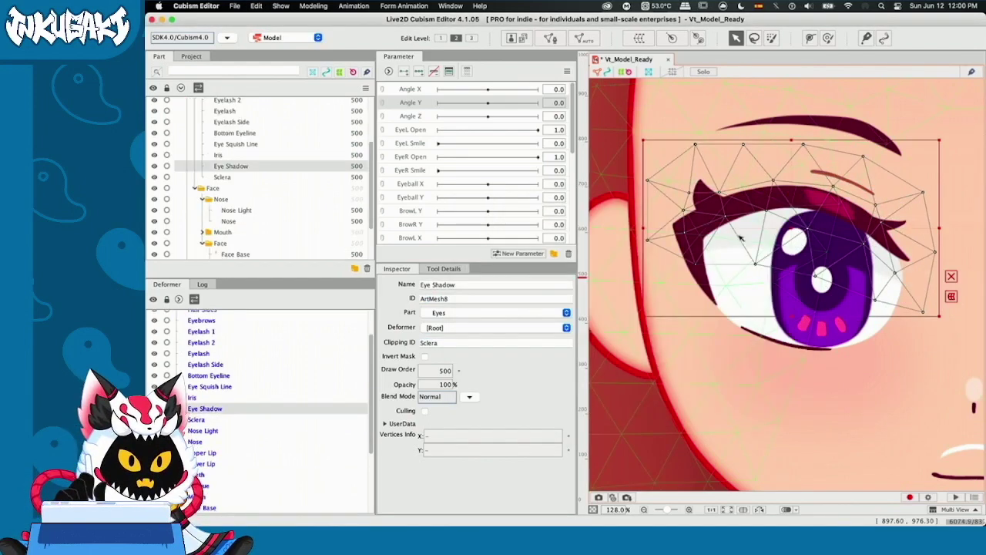
Drag the Iris toward the eye corners to test the Sclera clipping, then select the Upper Lip mesh
click(805, 296)
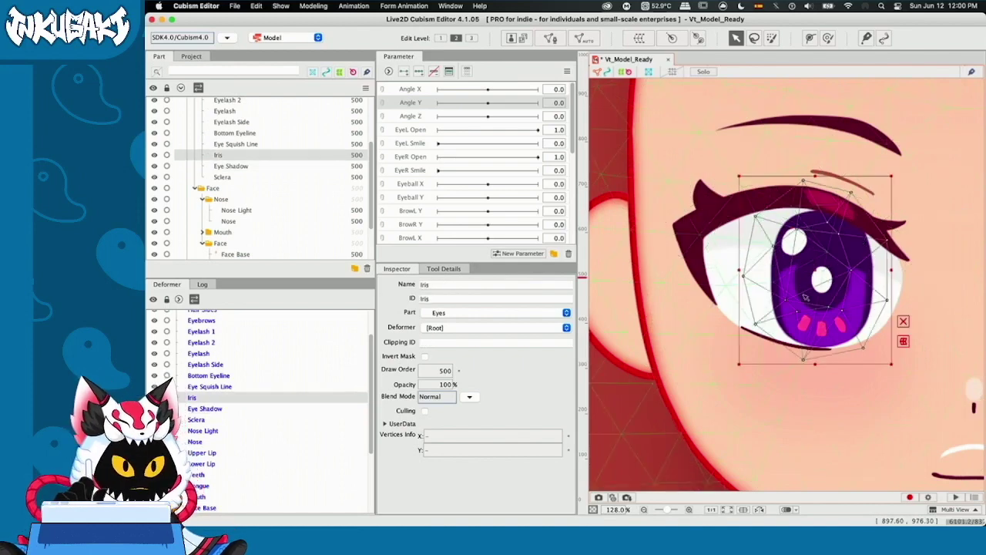
drag(815, 274, 890, 233)
key(super+z)
key(super+z)
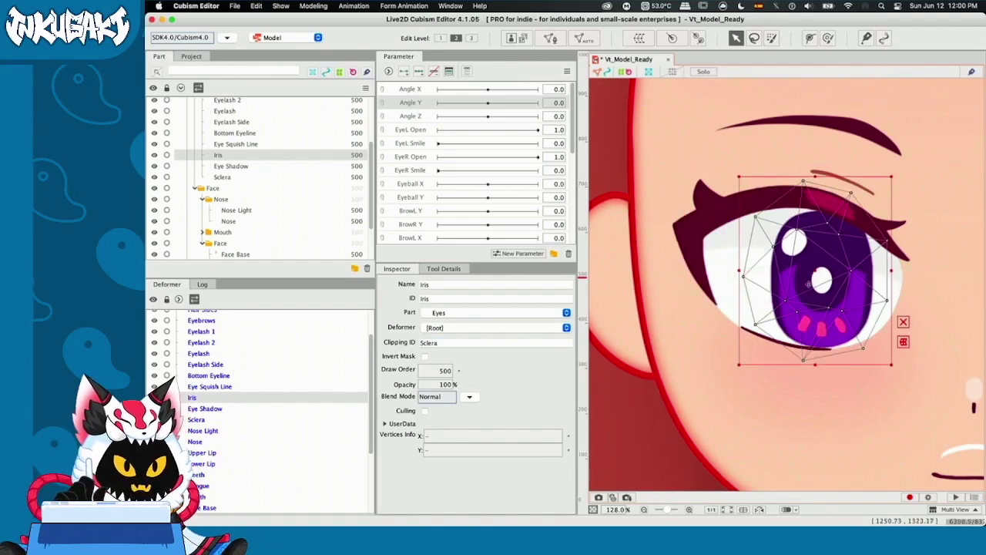
drag(802, 287, 778, 285)
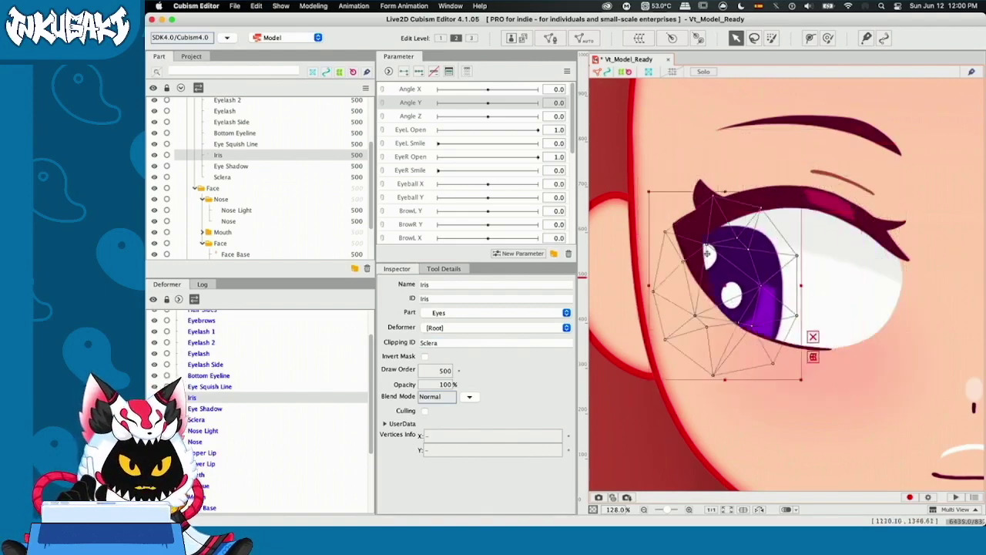
scroll(723, 354, down, 3)
scroll(724, 355, up, 2)
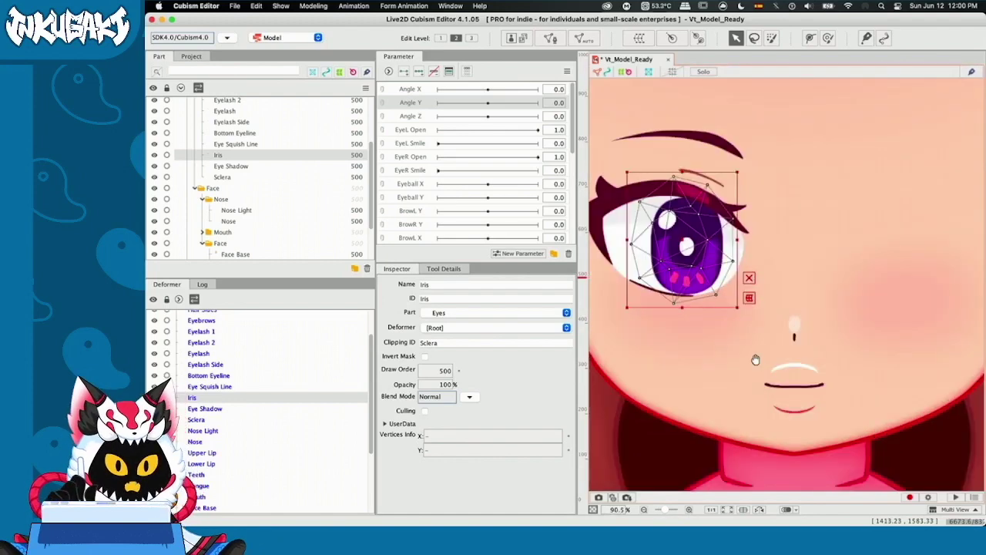
scroll(737, 322, up, 1)
click(767, 332)
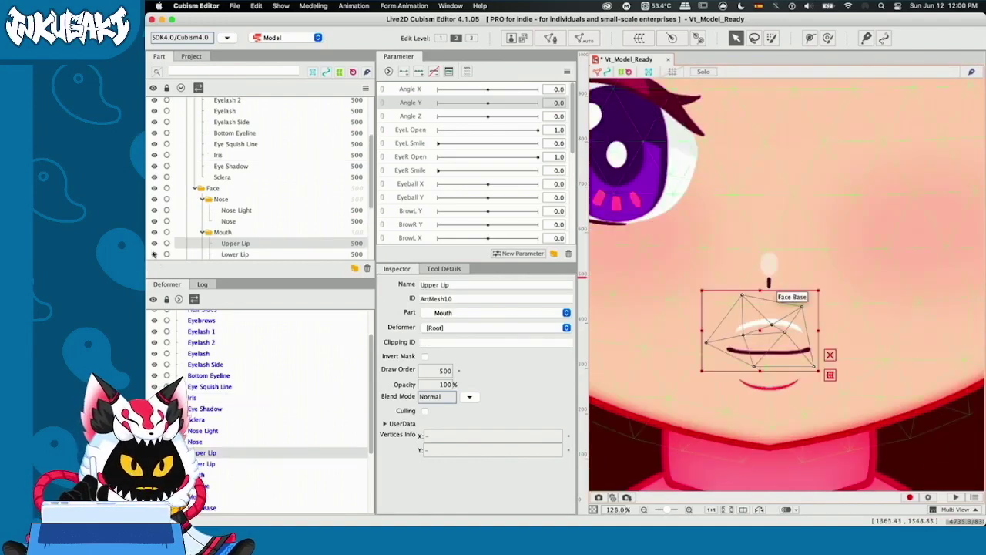
Hide the Upper Lip, select the Mouth mesh and copy its ID Mouth2
click(154, 243)
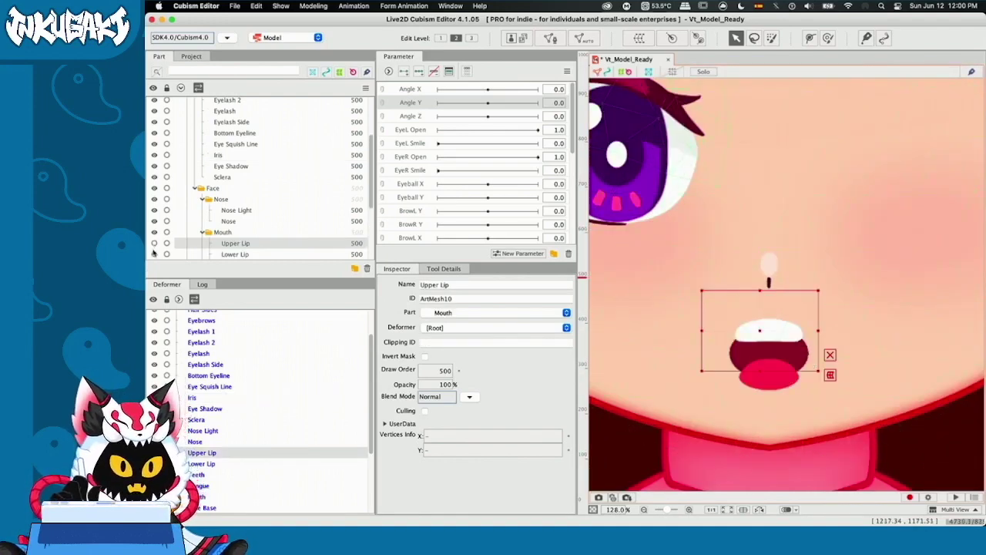
scroll(254, 177, down, 3)
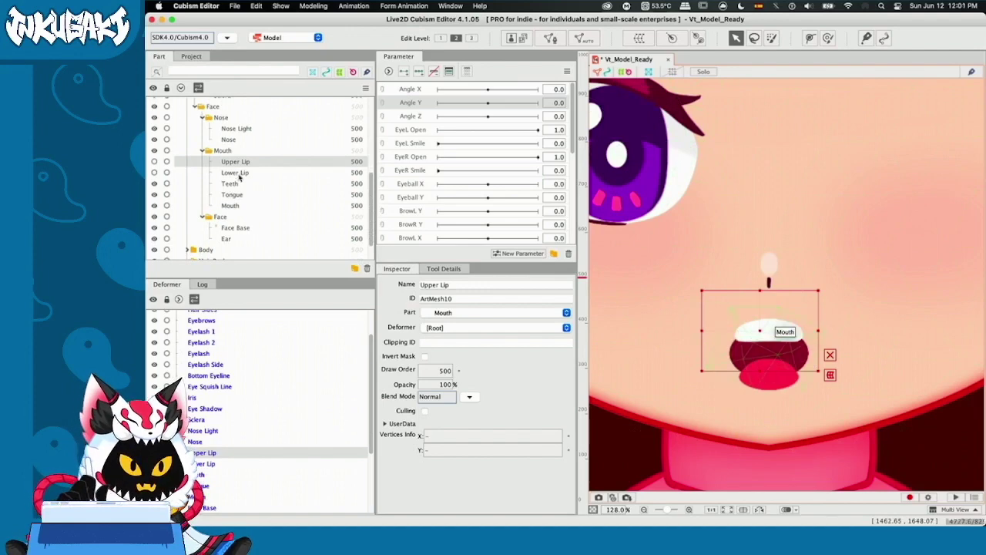
click(230, 205)
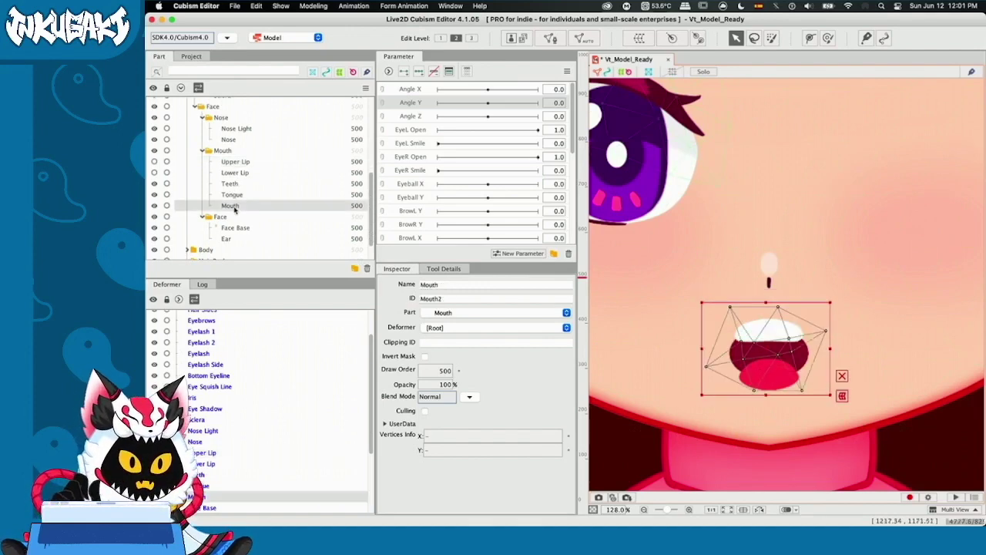
double_click(442, 299)
key(super+c)
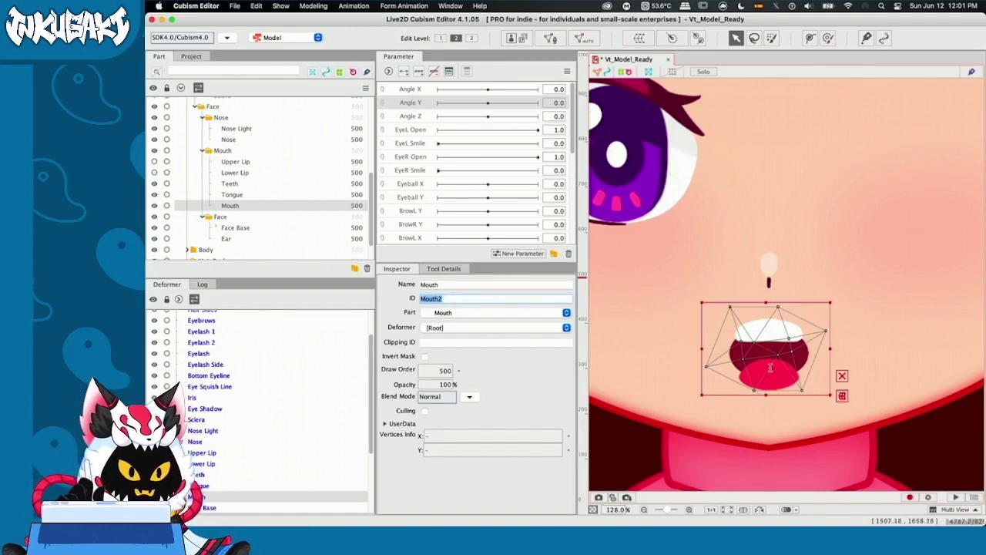
Paste Mouth2 into the Clipping ID of the Teeth and Tongue meshes
click(235, 184)
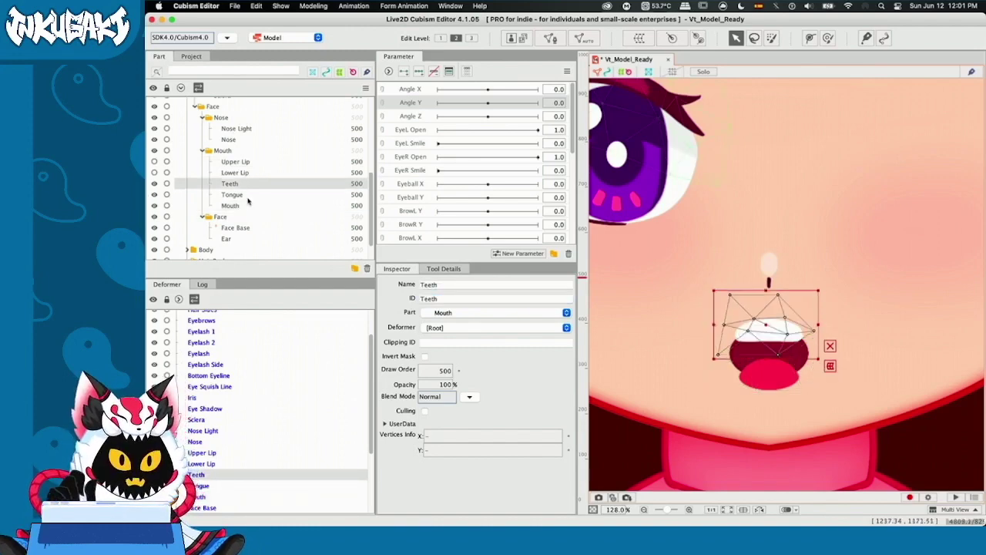
click(427, 341)
key(super+v)
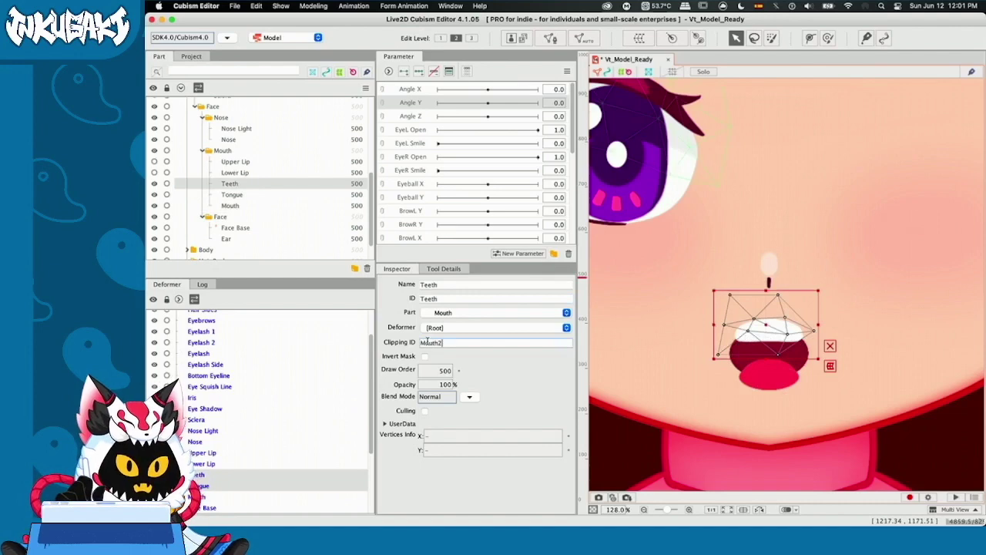
key(Down)
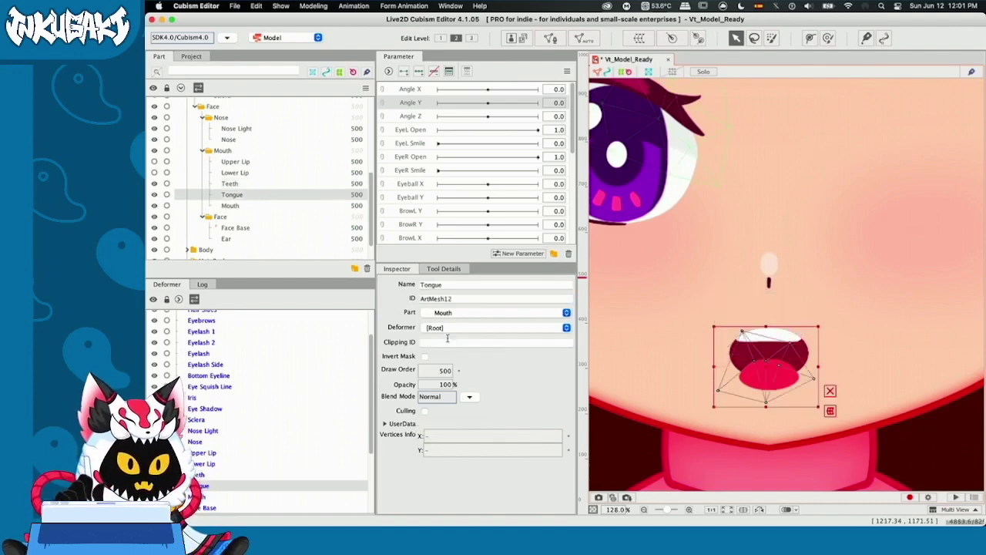
click(447, 339)
key(super+v)
key(Return)
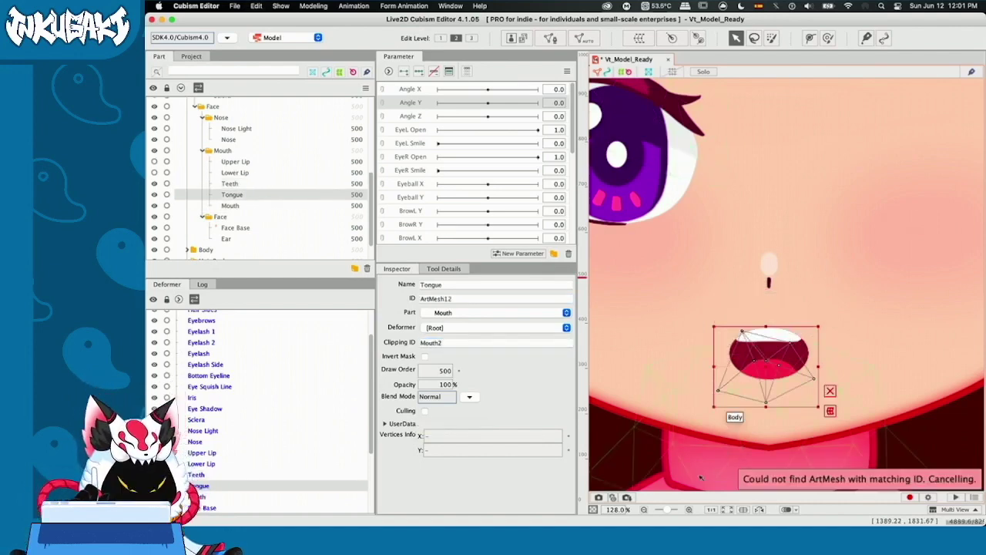
scroll(784, 242, down, 10)
drag(785, 241, 808, 252)
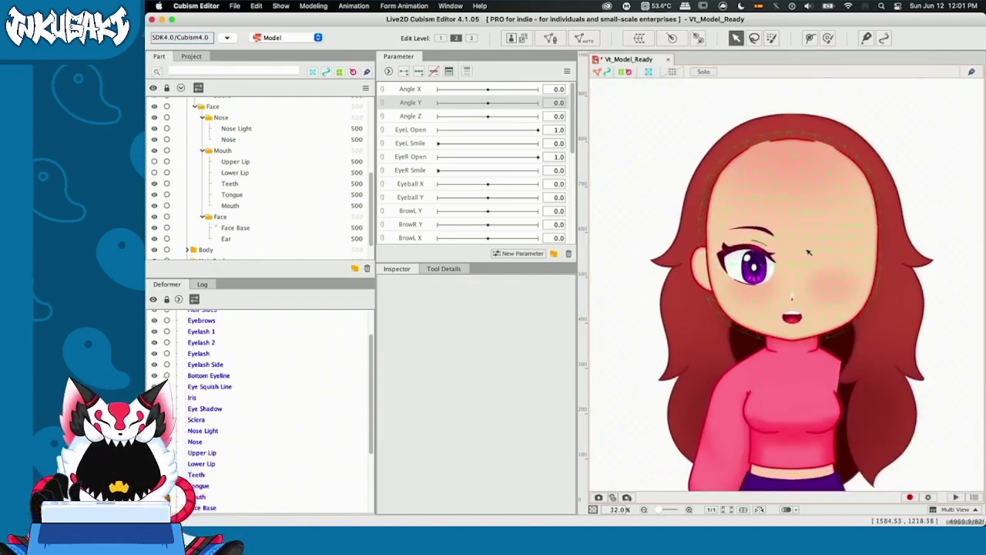